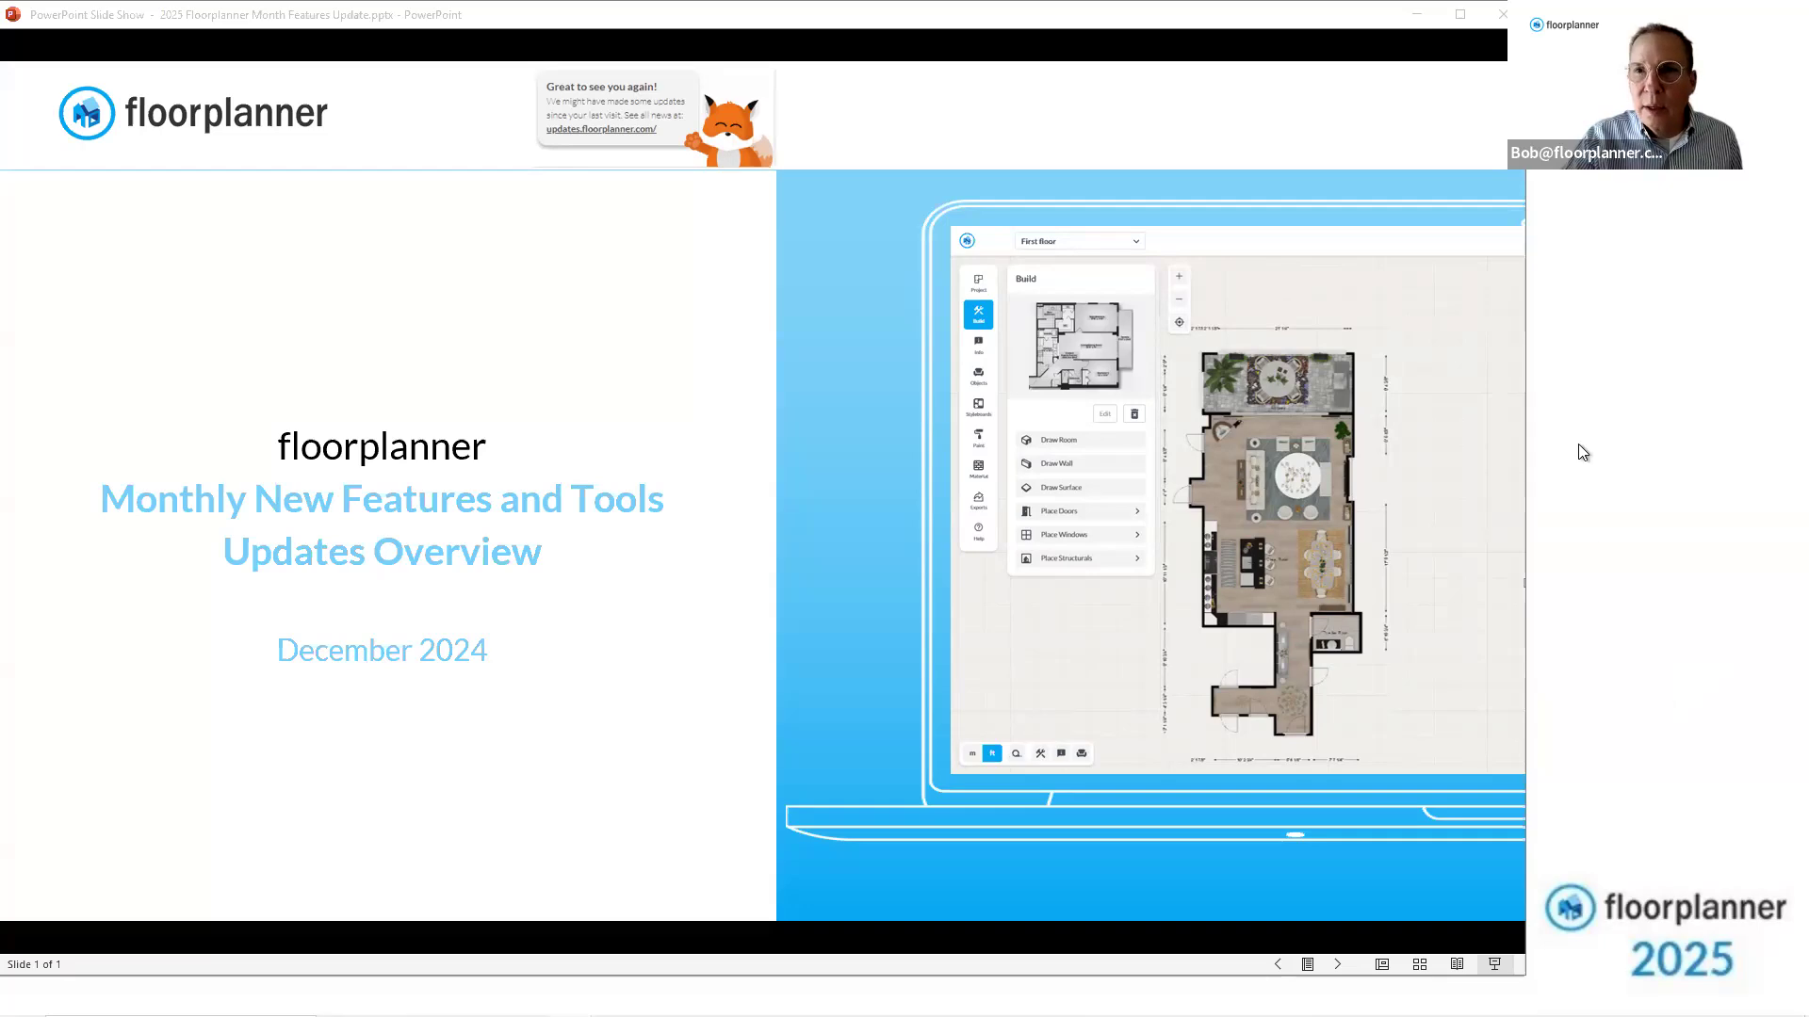
Switch from the slide show to Floorplanner in the browser and open the full new features page from the dashboard
{"action": "left_click", "coordinate": [1416, 14]}
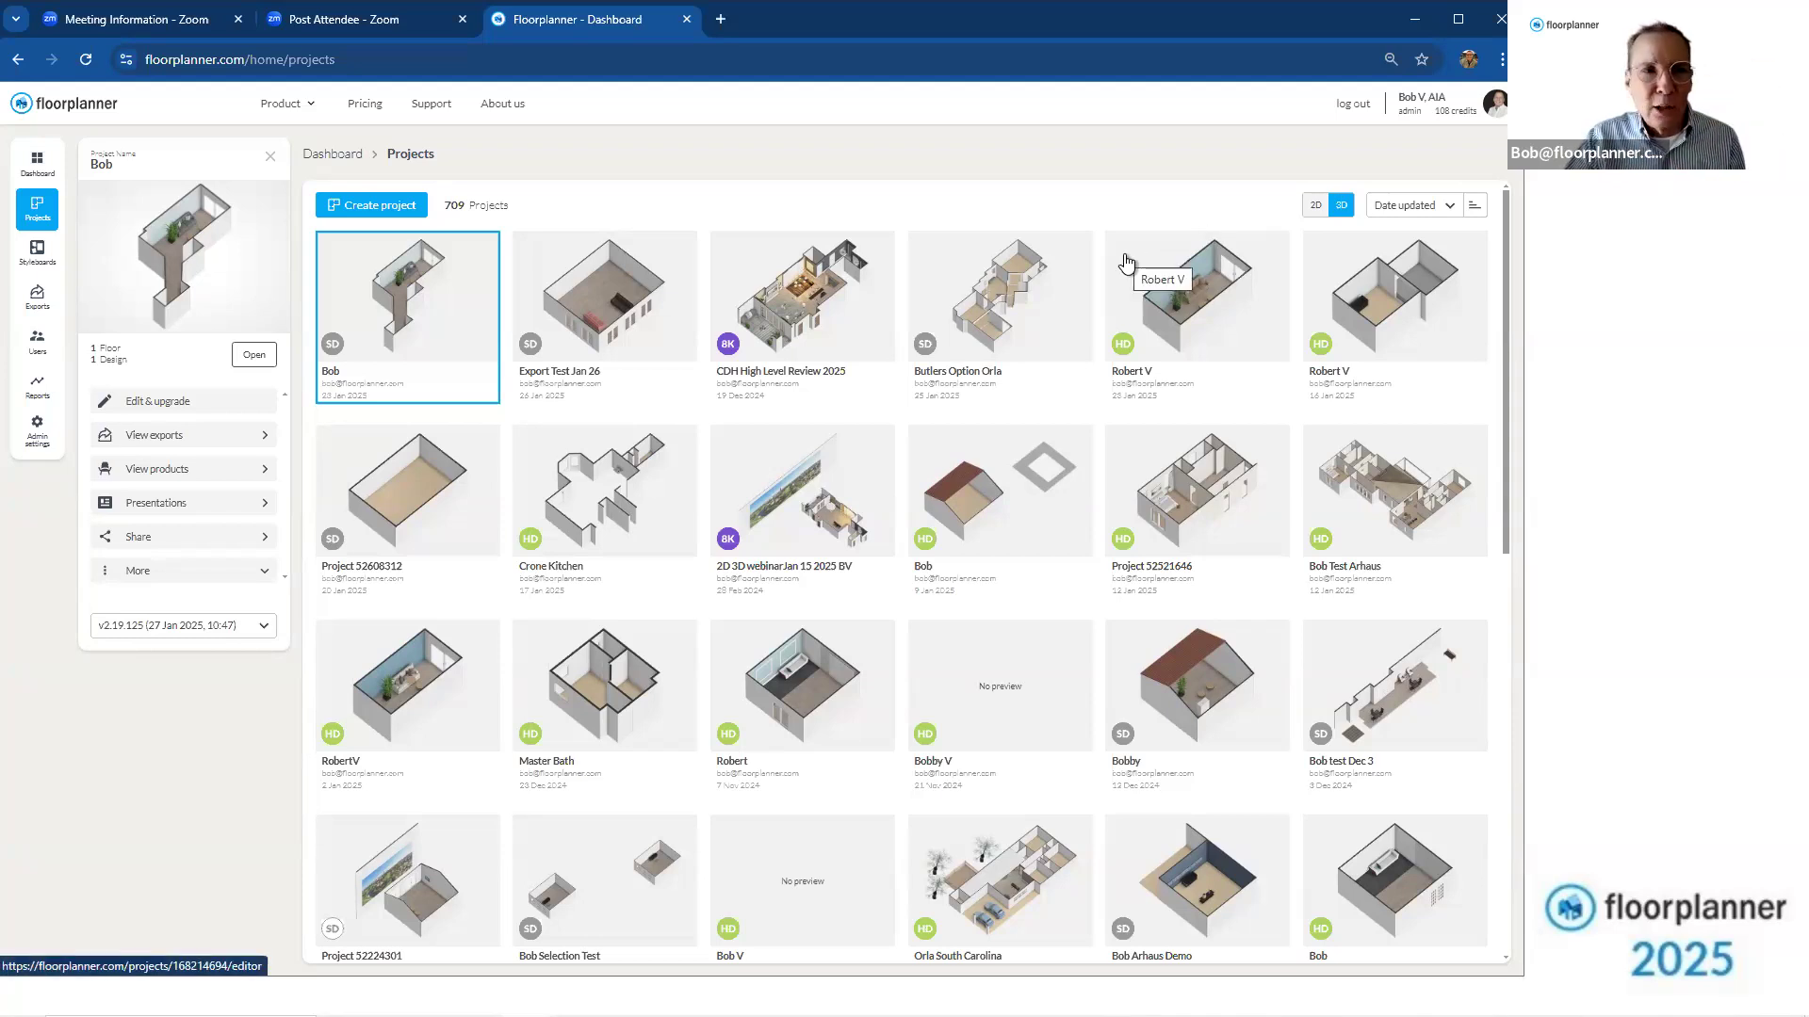
{"action": "left_click", "coordinate": [41, 176]}
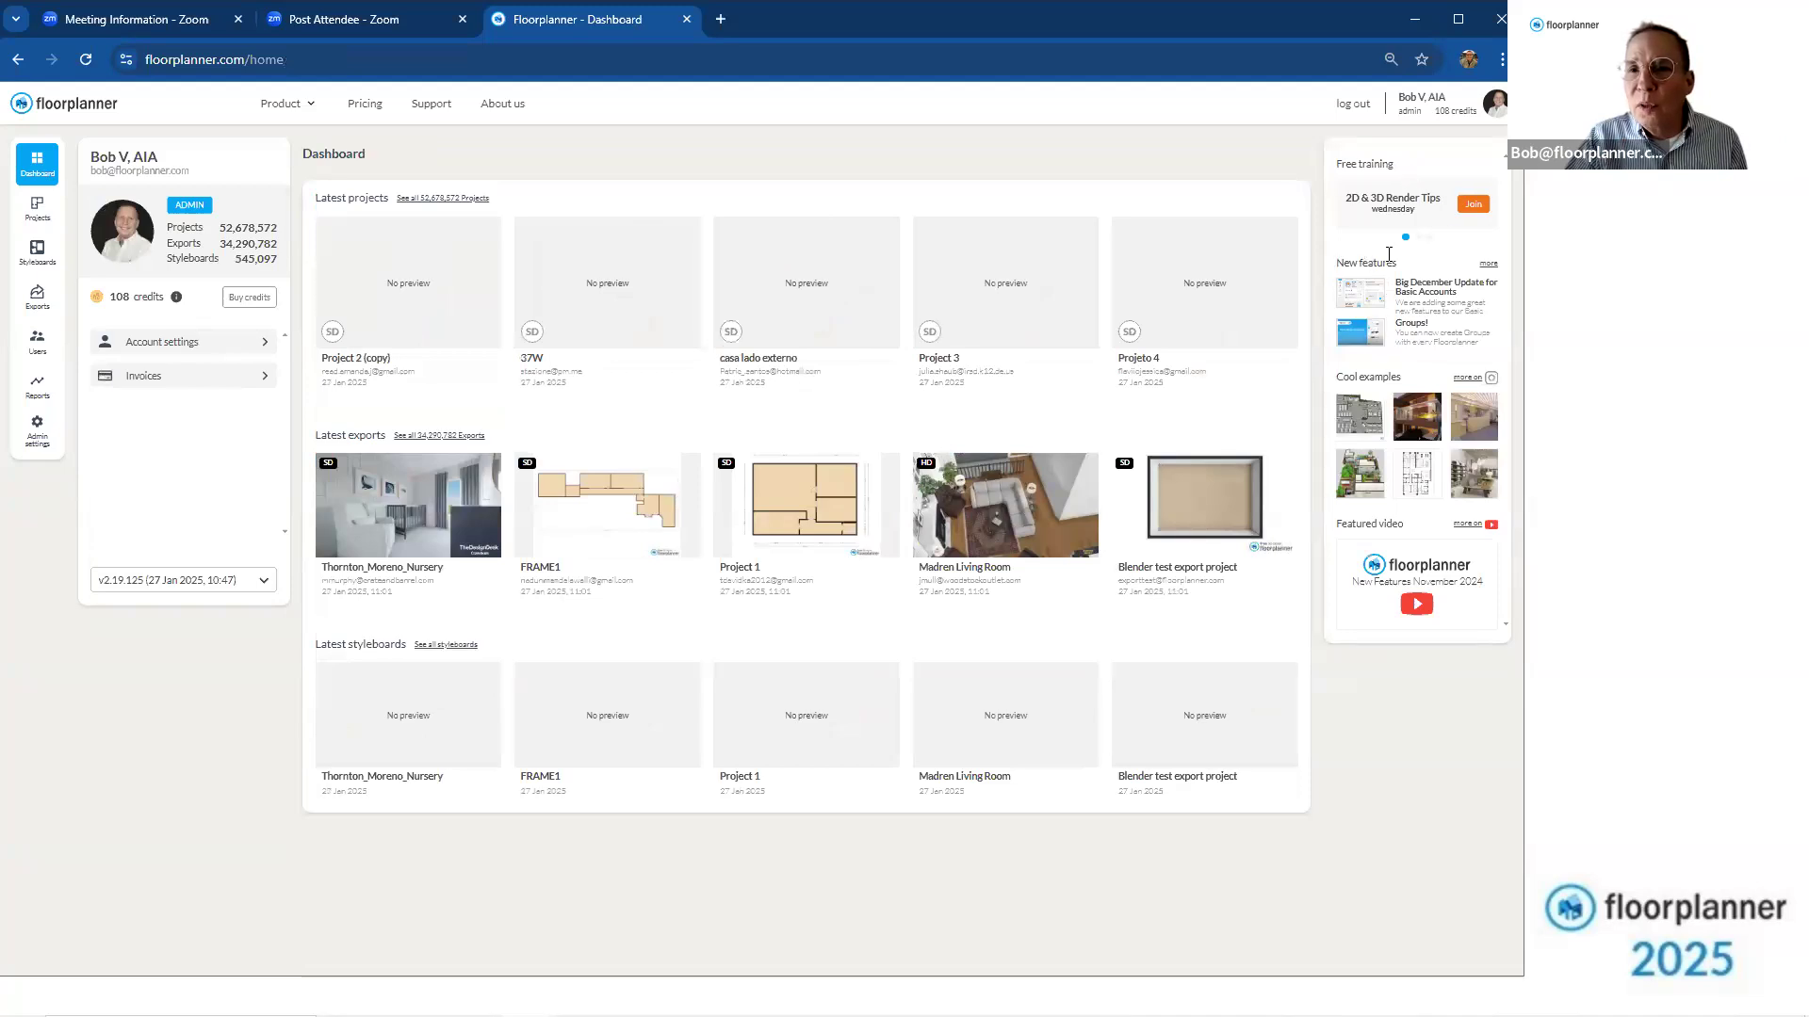
{"action": "left_click", "coordinate": [1494, 269]}
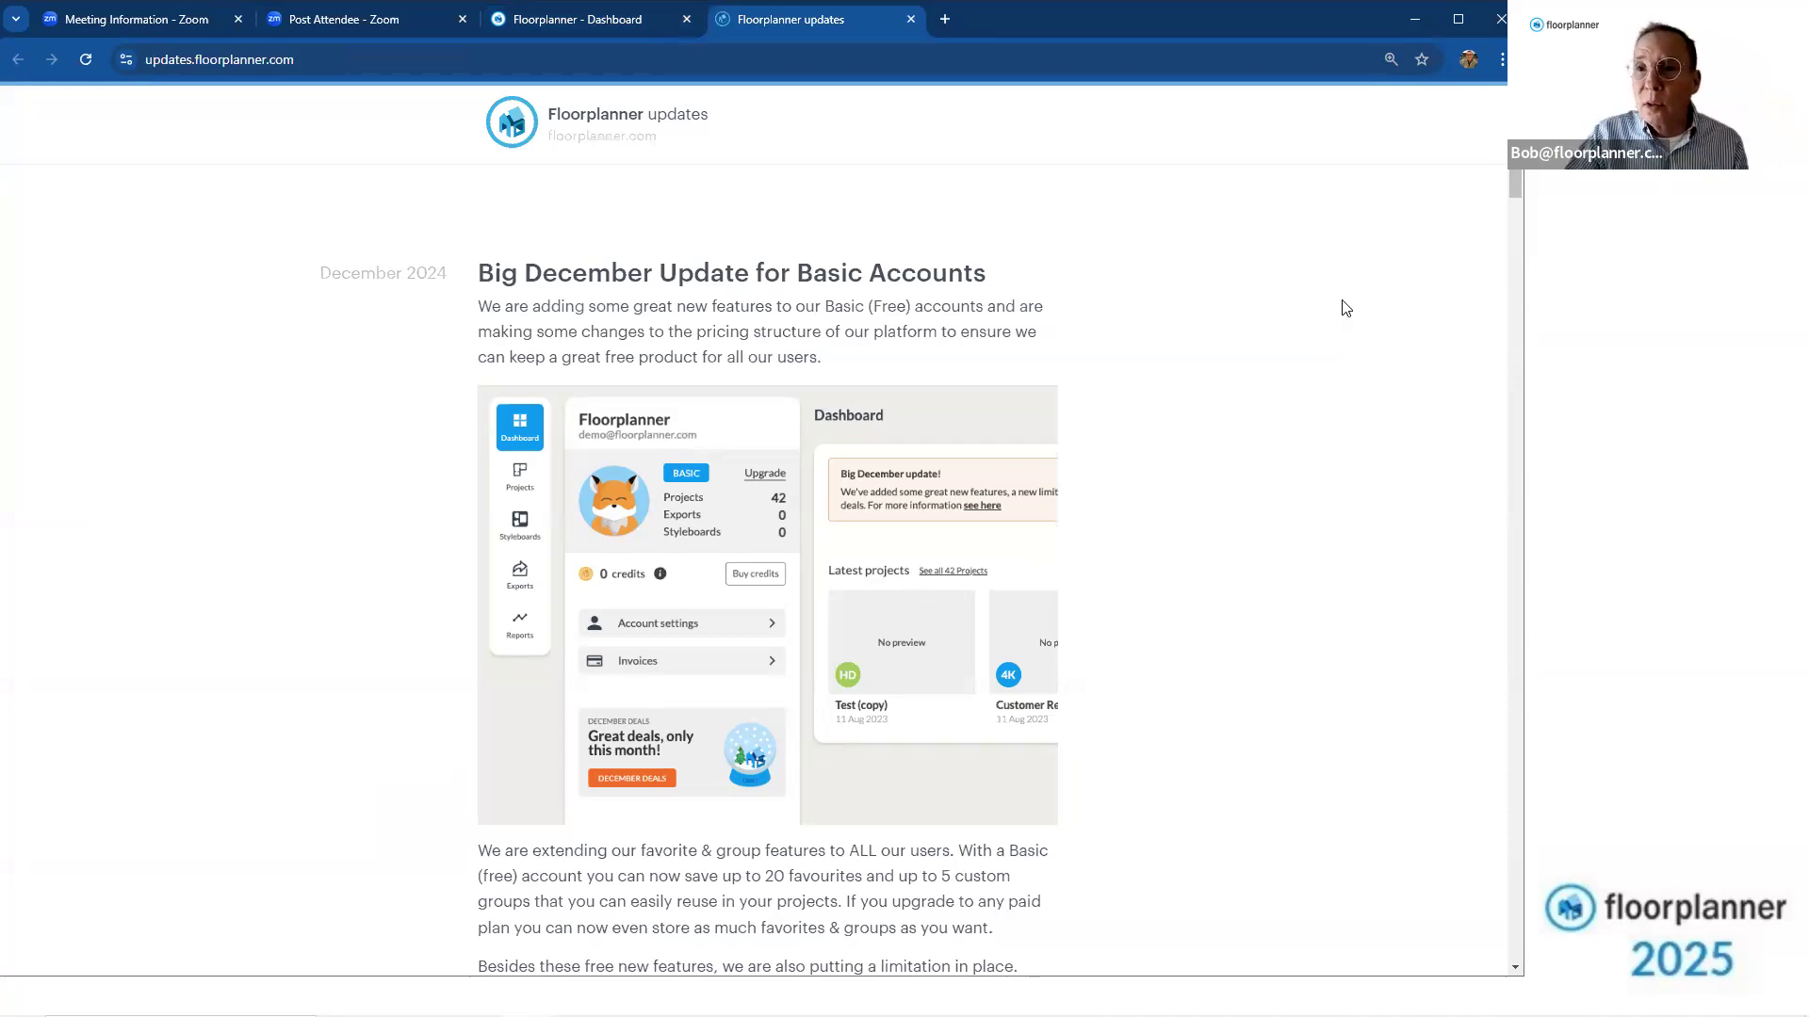
Read the update notes from the December 2024 Basic accounts entry through to the basic colors for generic items
{"action": "scroll", "coordinate": [1280, 343], "scroll_direction": "down", "scroll_amount": 3}
{"action": "scroll", "coordinate": [1281, 343], "scroll_direction": "up", "scroll_amount": 2}
{"action": "scroll", "coordinate": [1283, 344], "scroll_direction": "up", "scroll_amount": 1}
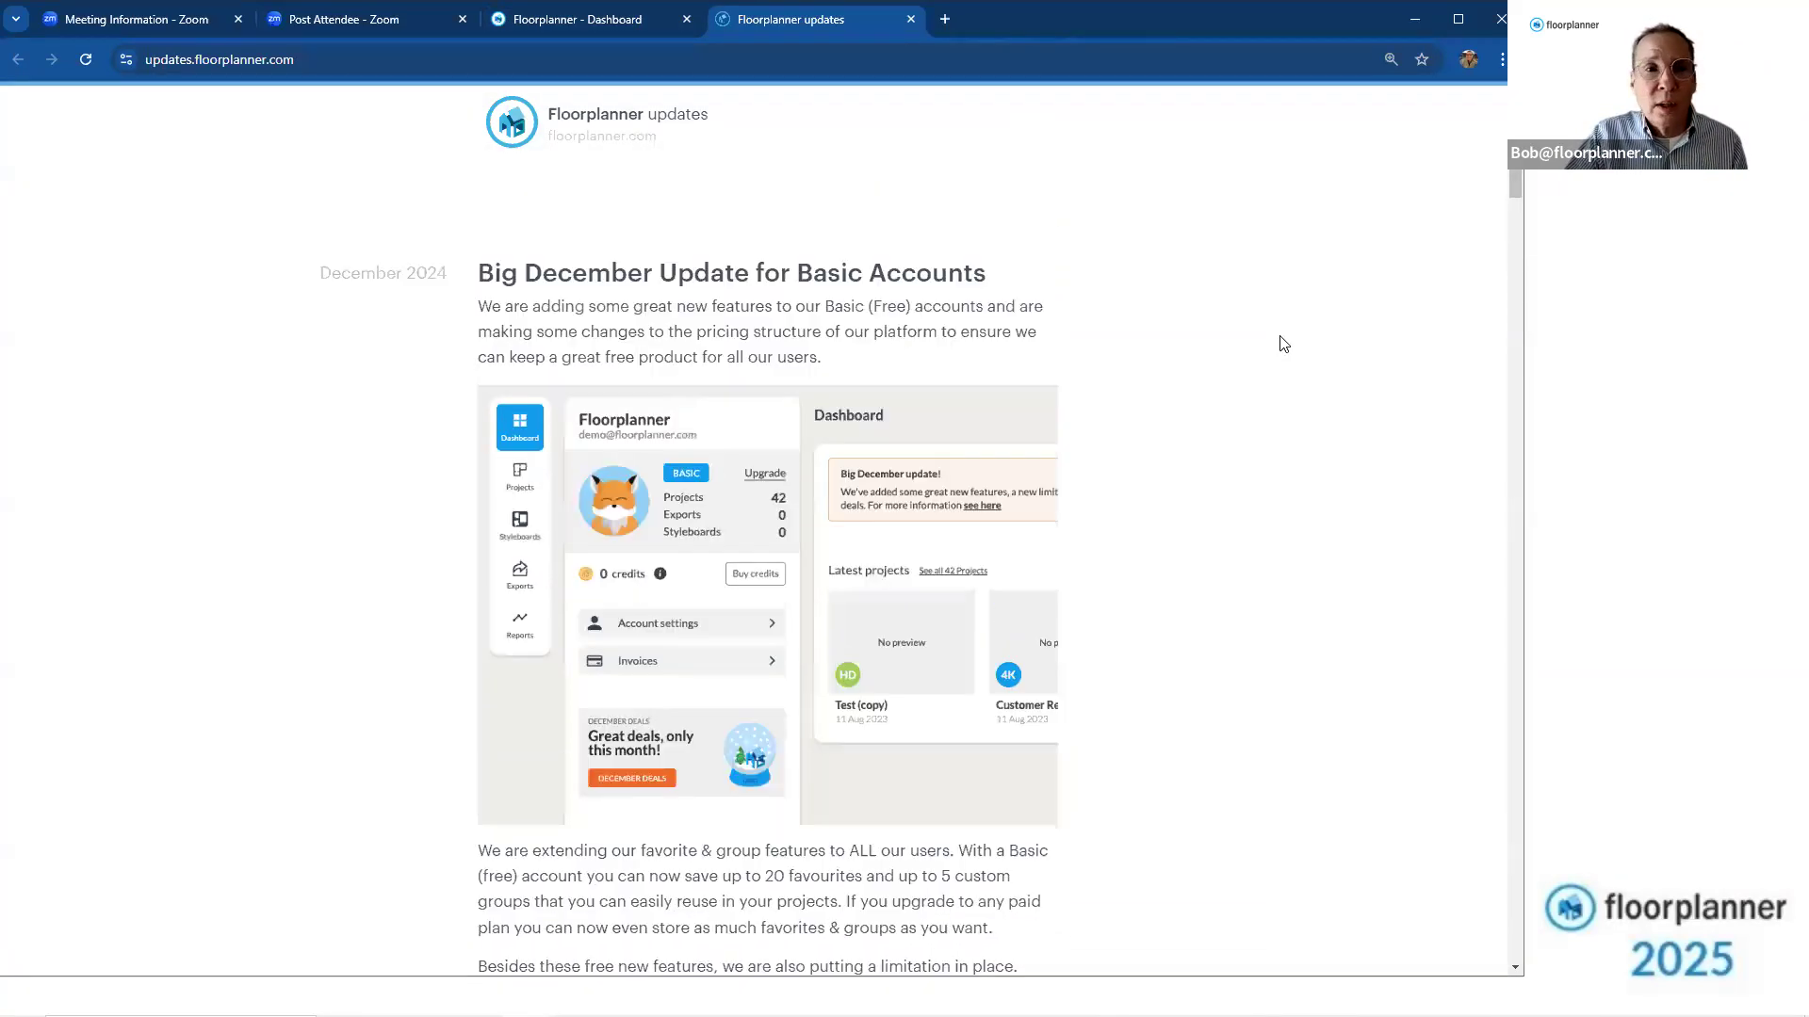
{"action": "scroll", "coordinate": [1283, 344], "scroll_direction": "down", "scroll_amount": 8}
{"action": "scroll", "coordinate": [1281, 345], "scroll_direction": "down", "scroll_amount": 9}
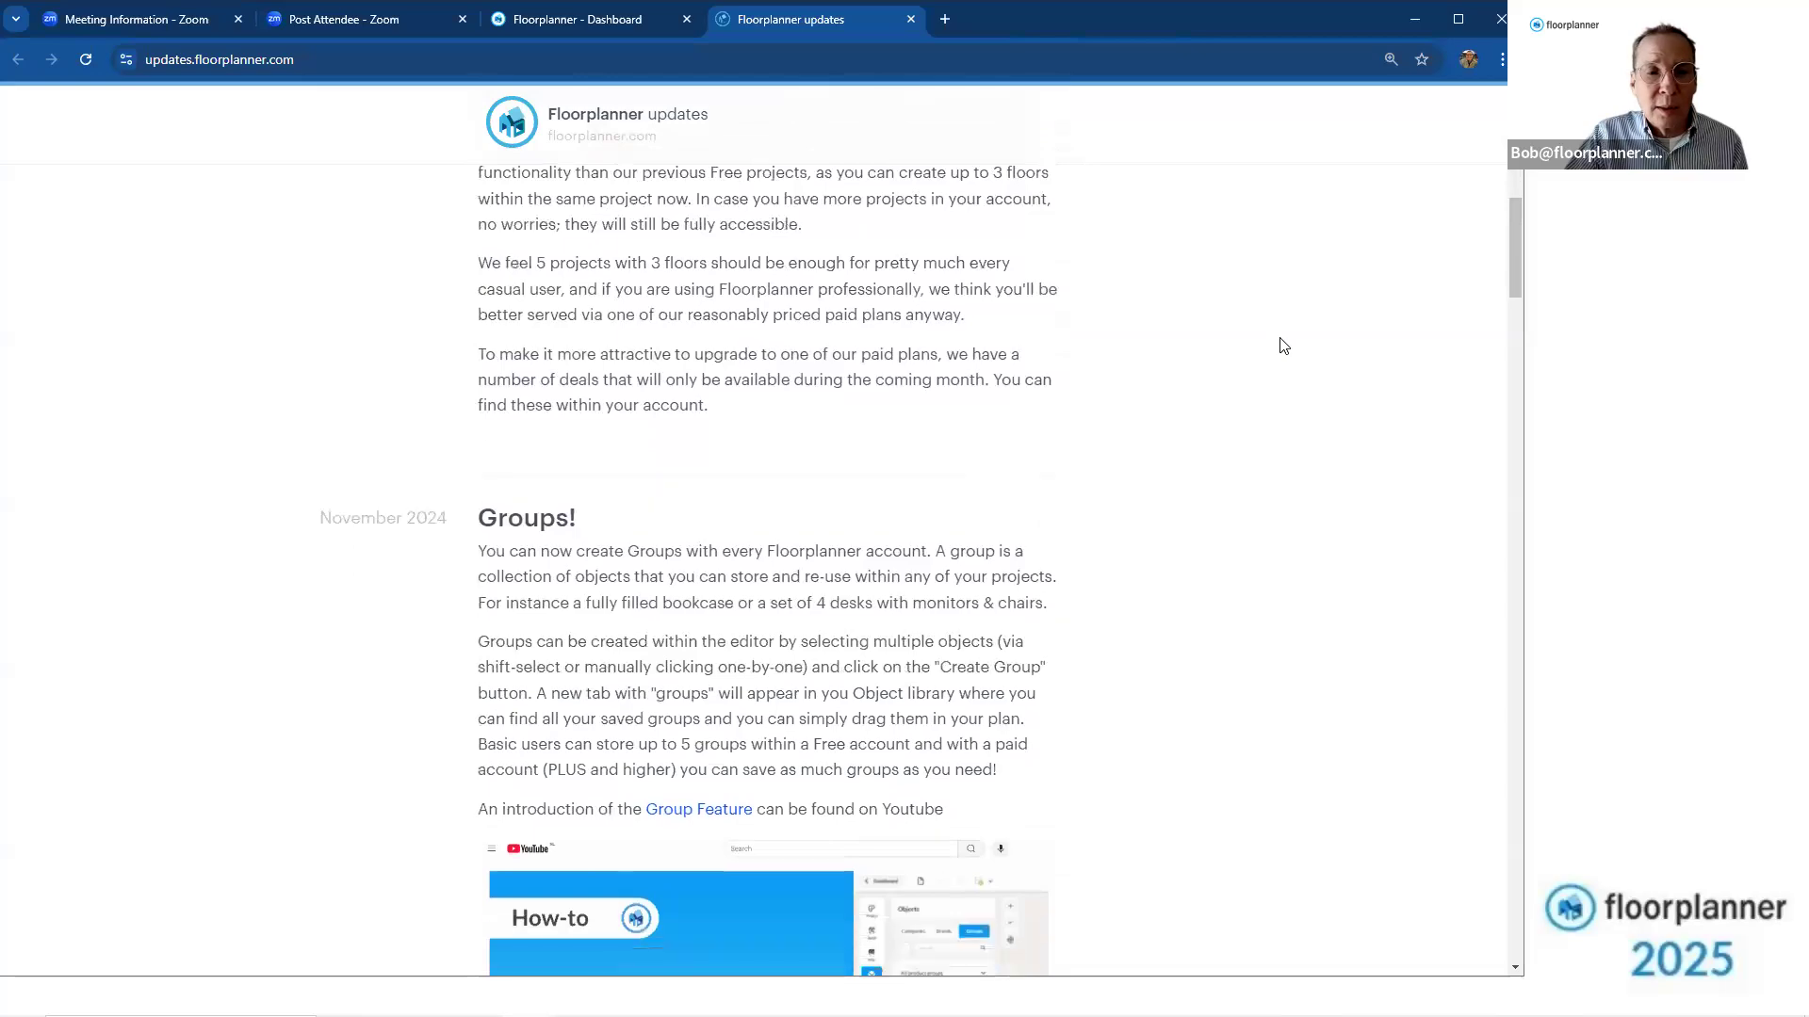
{"action": "scroll", "coordinate": [1281, 345], "scroll_direction": "down", "scroll_amount": 3}
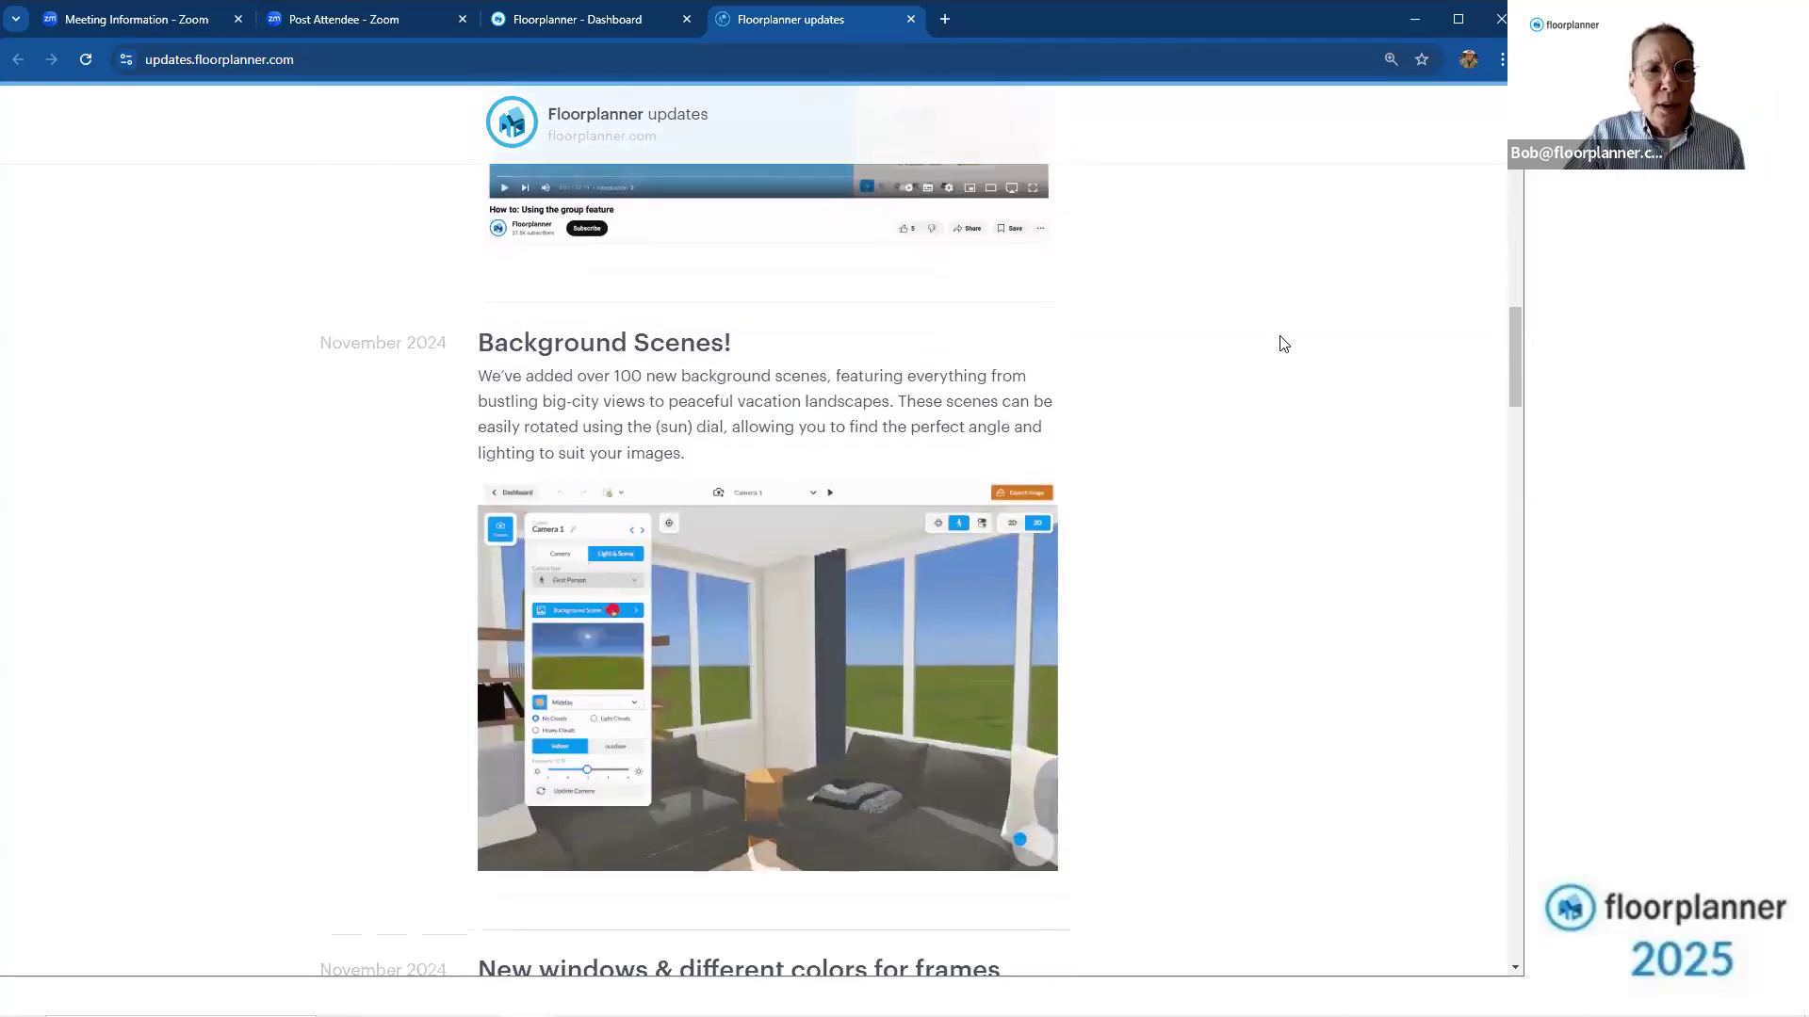
{"action": "scroll", "coordinate": [1283, 344], "scroll_direction": "down", "scroll_amount": 1}
{"action": "scroll", "coordinate": [1281, 345], "scroll_direction": "down", "scroll_amount": 6}
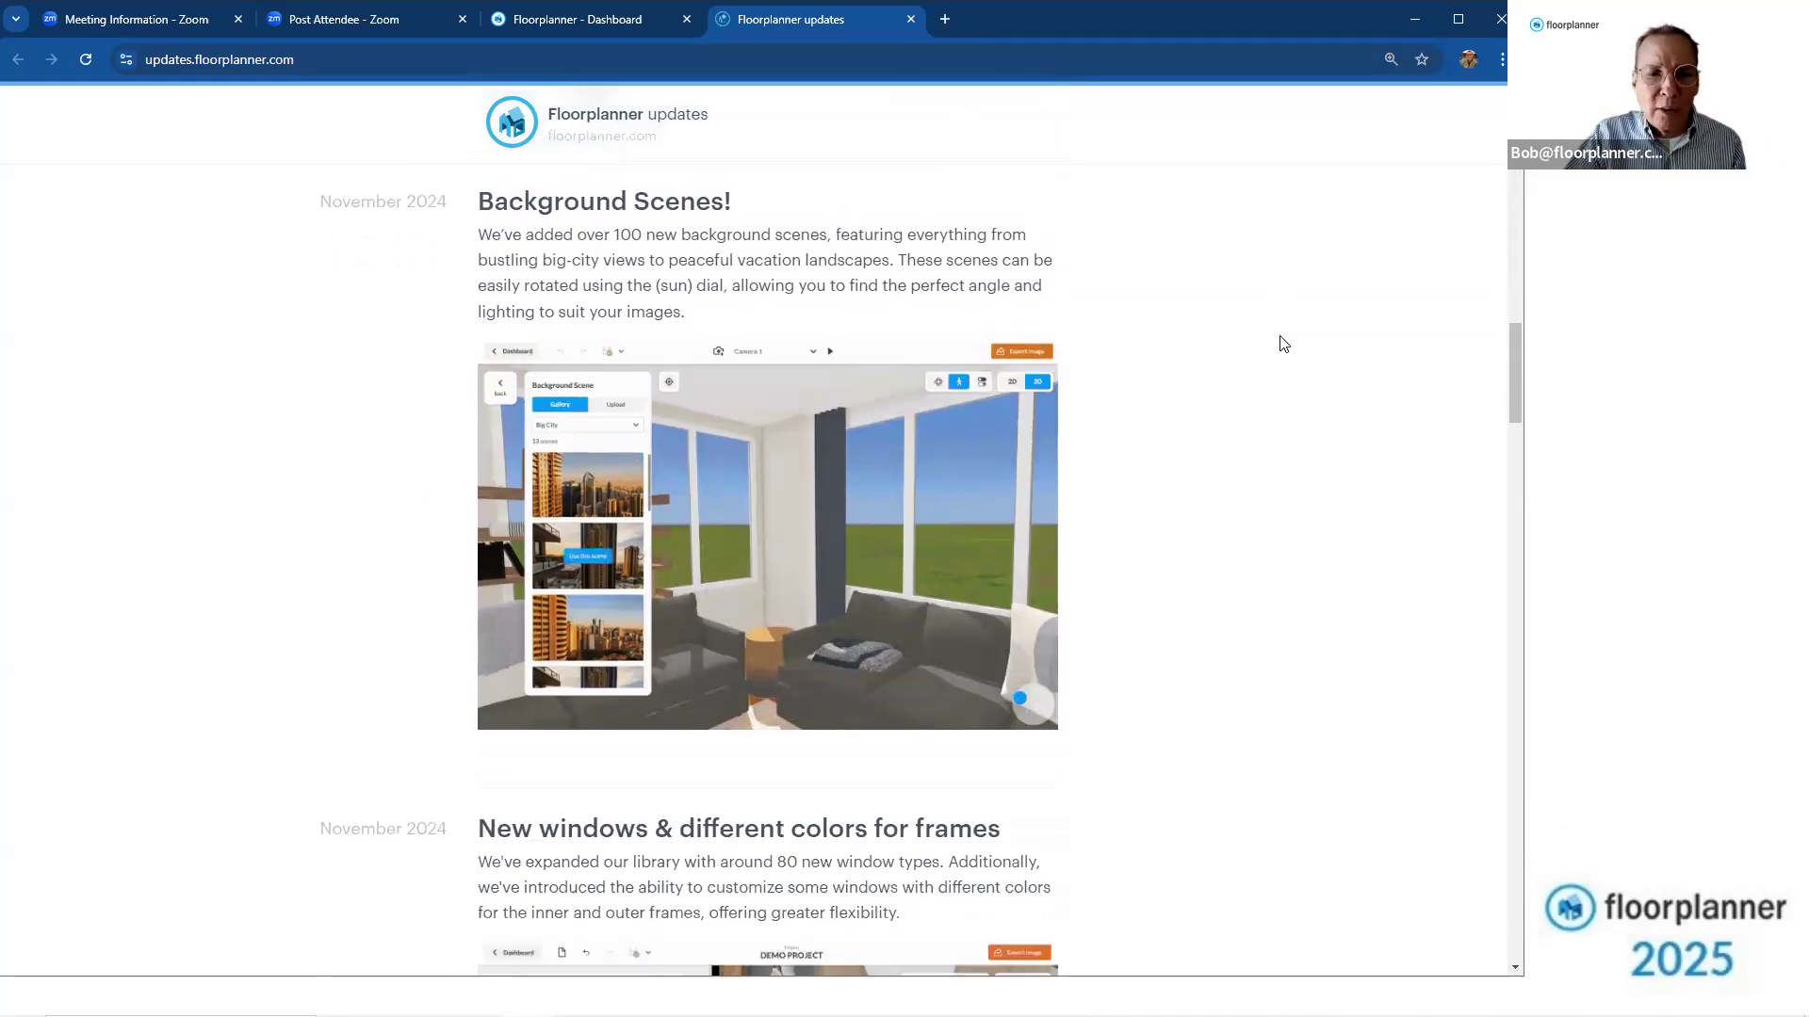
{"action": "scroll", "coordinate": [1281, 344], "scroll_direction": "down", "scroll_amount": 6}
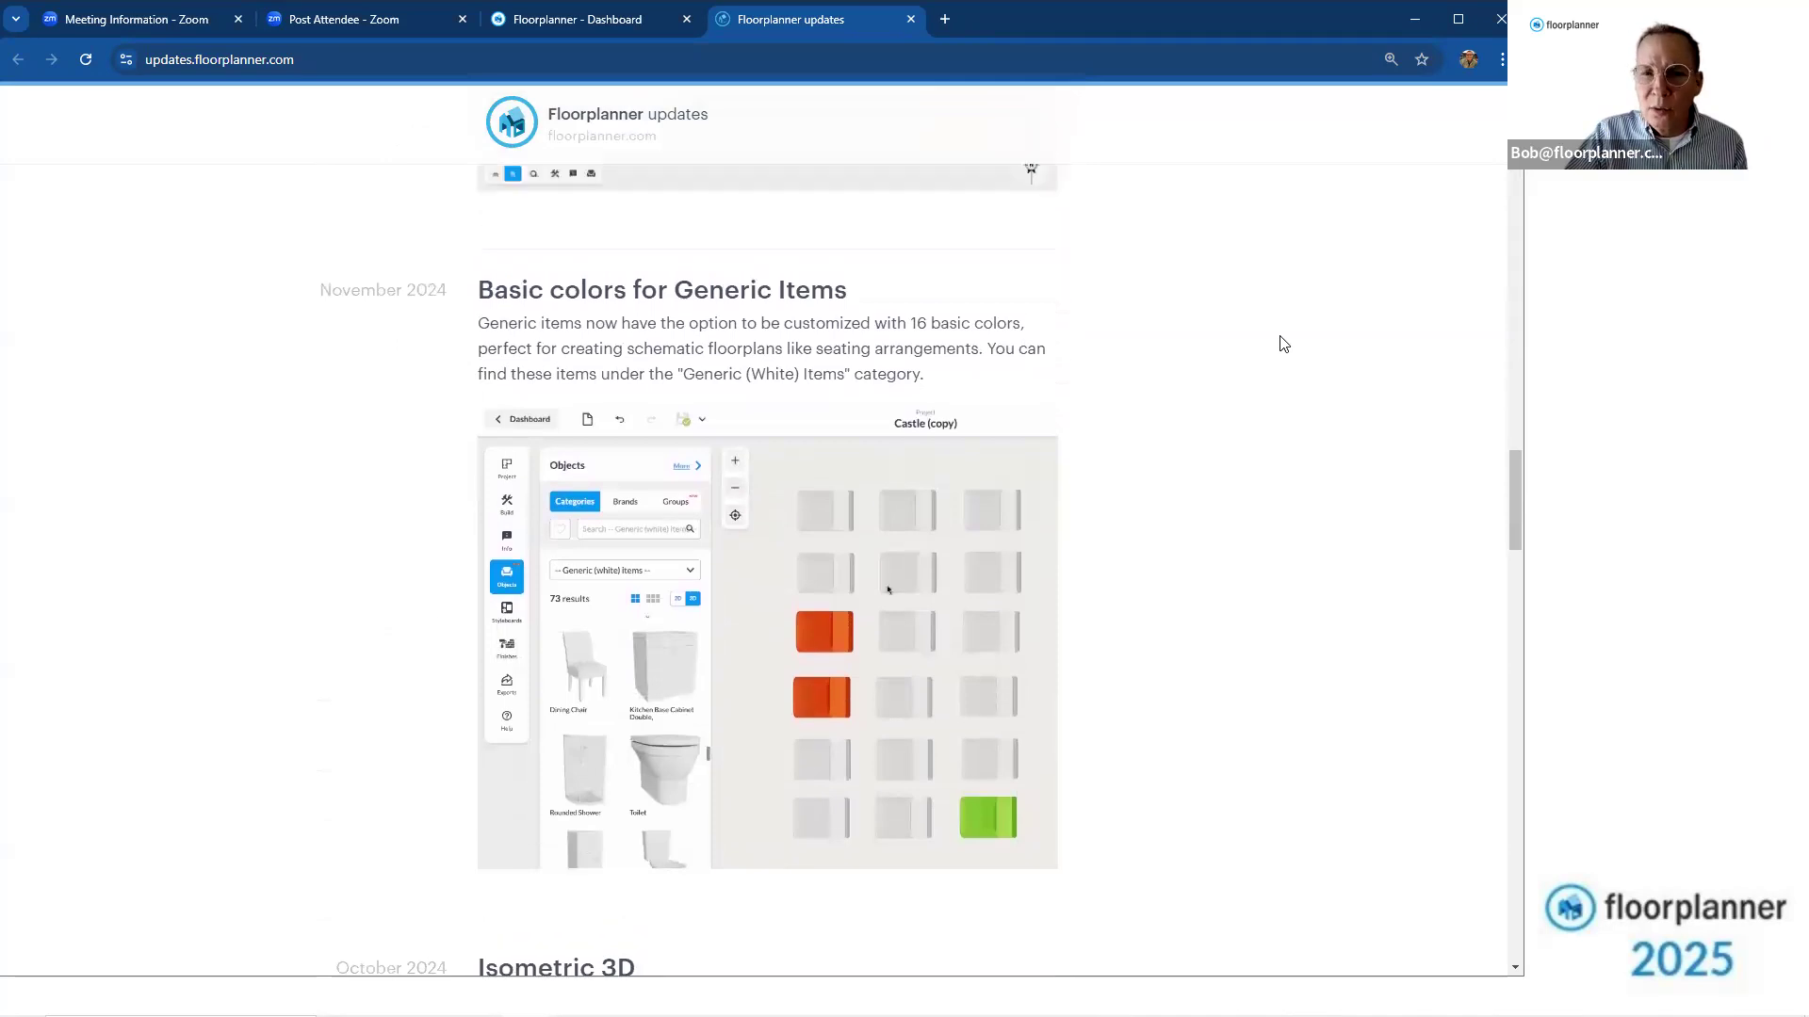
Review the update notes in reverse, from the new windows and background scenes to groups and the Basic accounts changes
{"action": "scroll", "coordinate": [1283, 343], "scroll_direction": "up", "scroll_amount": 1}
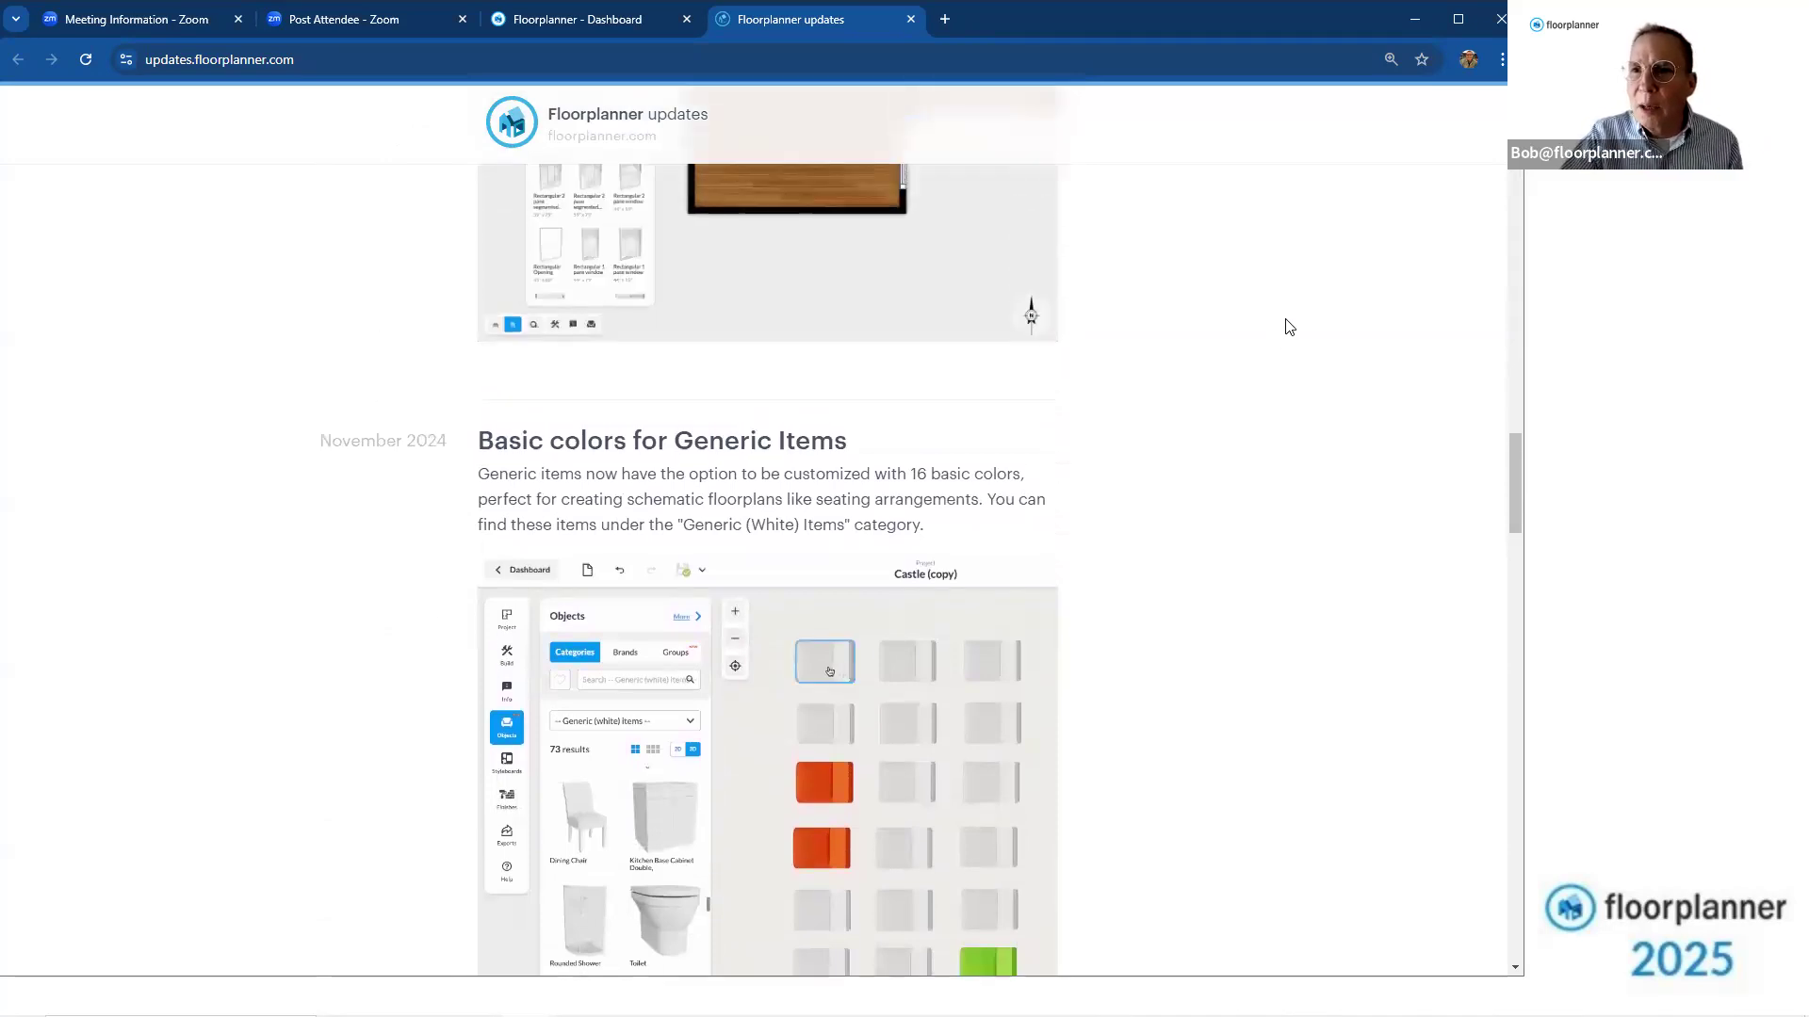
{"action": "scroll", "coordinate": [1290, 327], "scroll_direction": "up", "scroll_amount": 8}
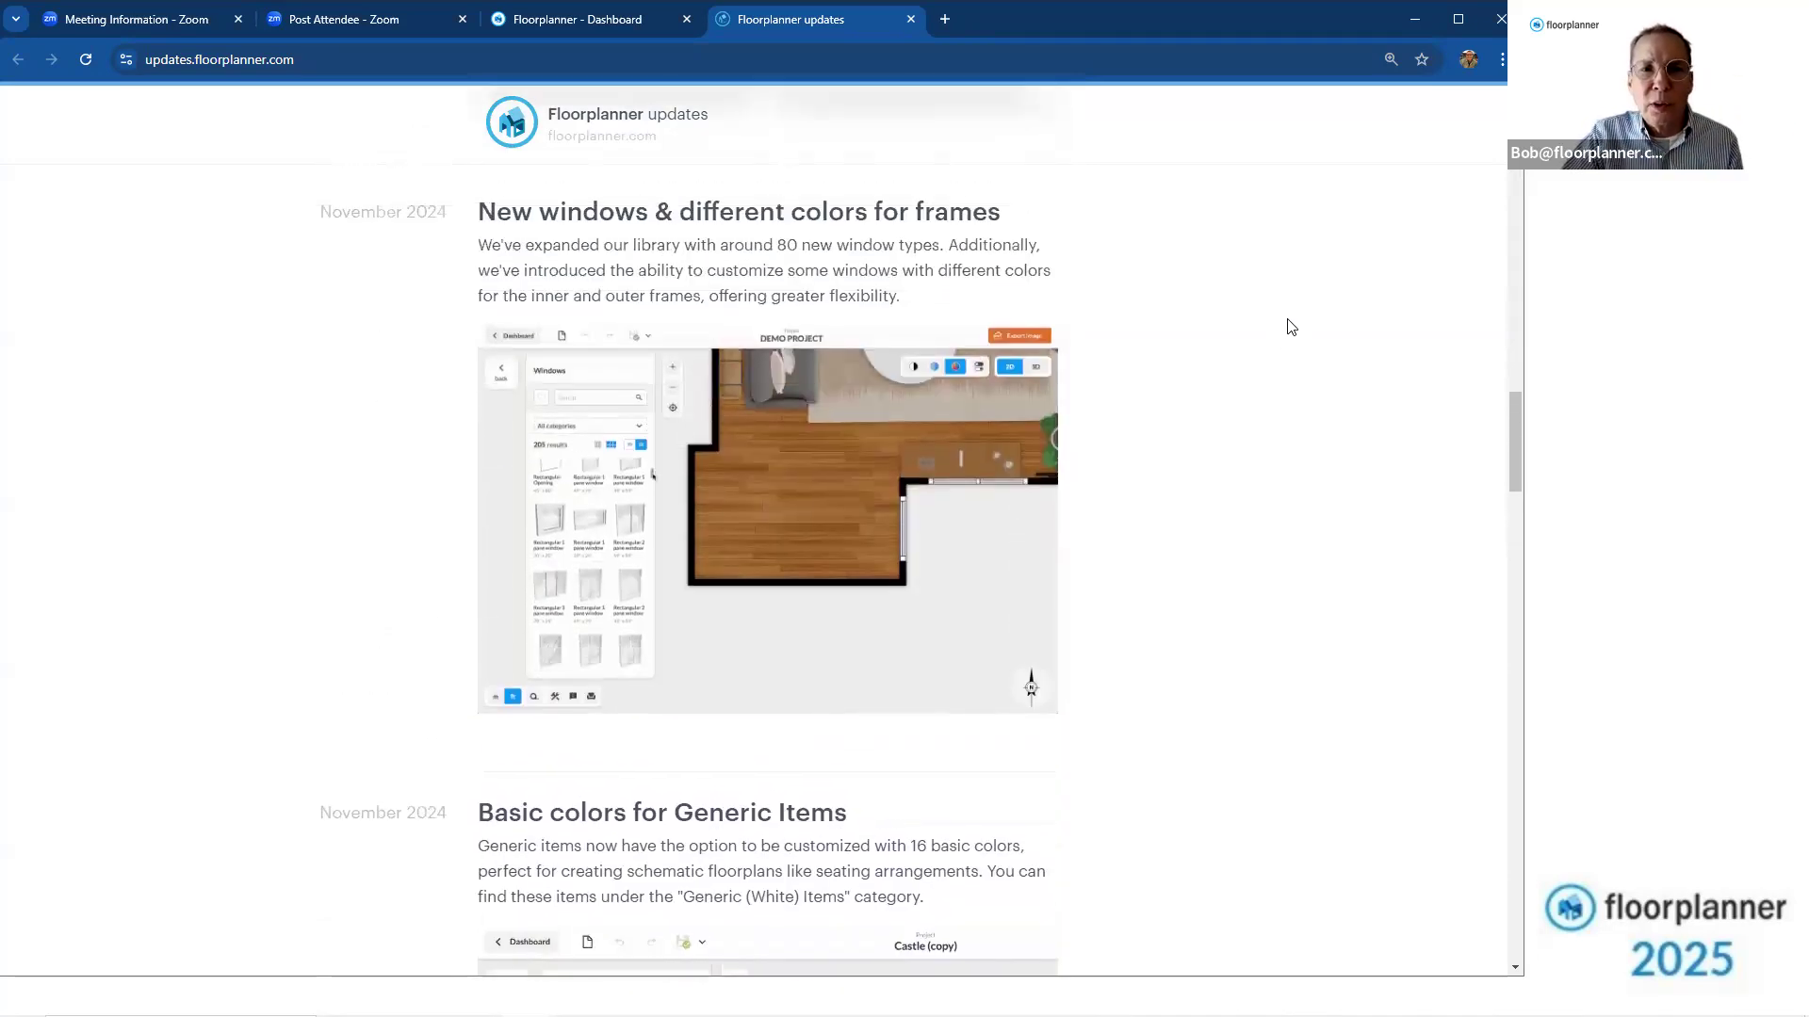
{"action": "scroll", "coordinate": [1291, 327], "scroll_direction": "up", "scroll_amount": 3}
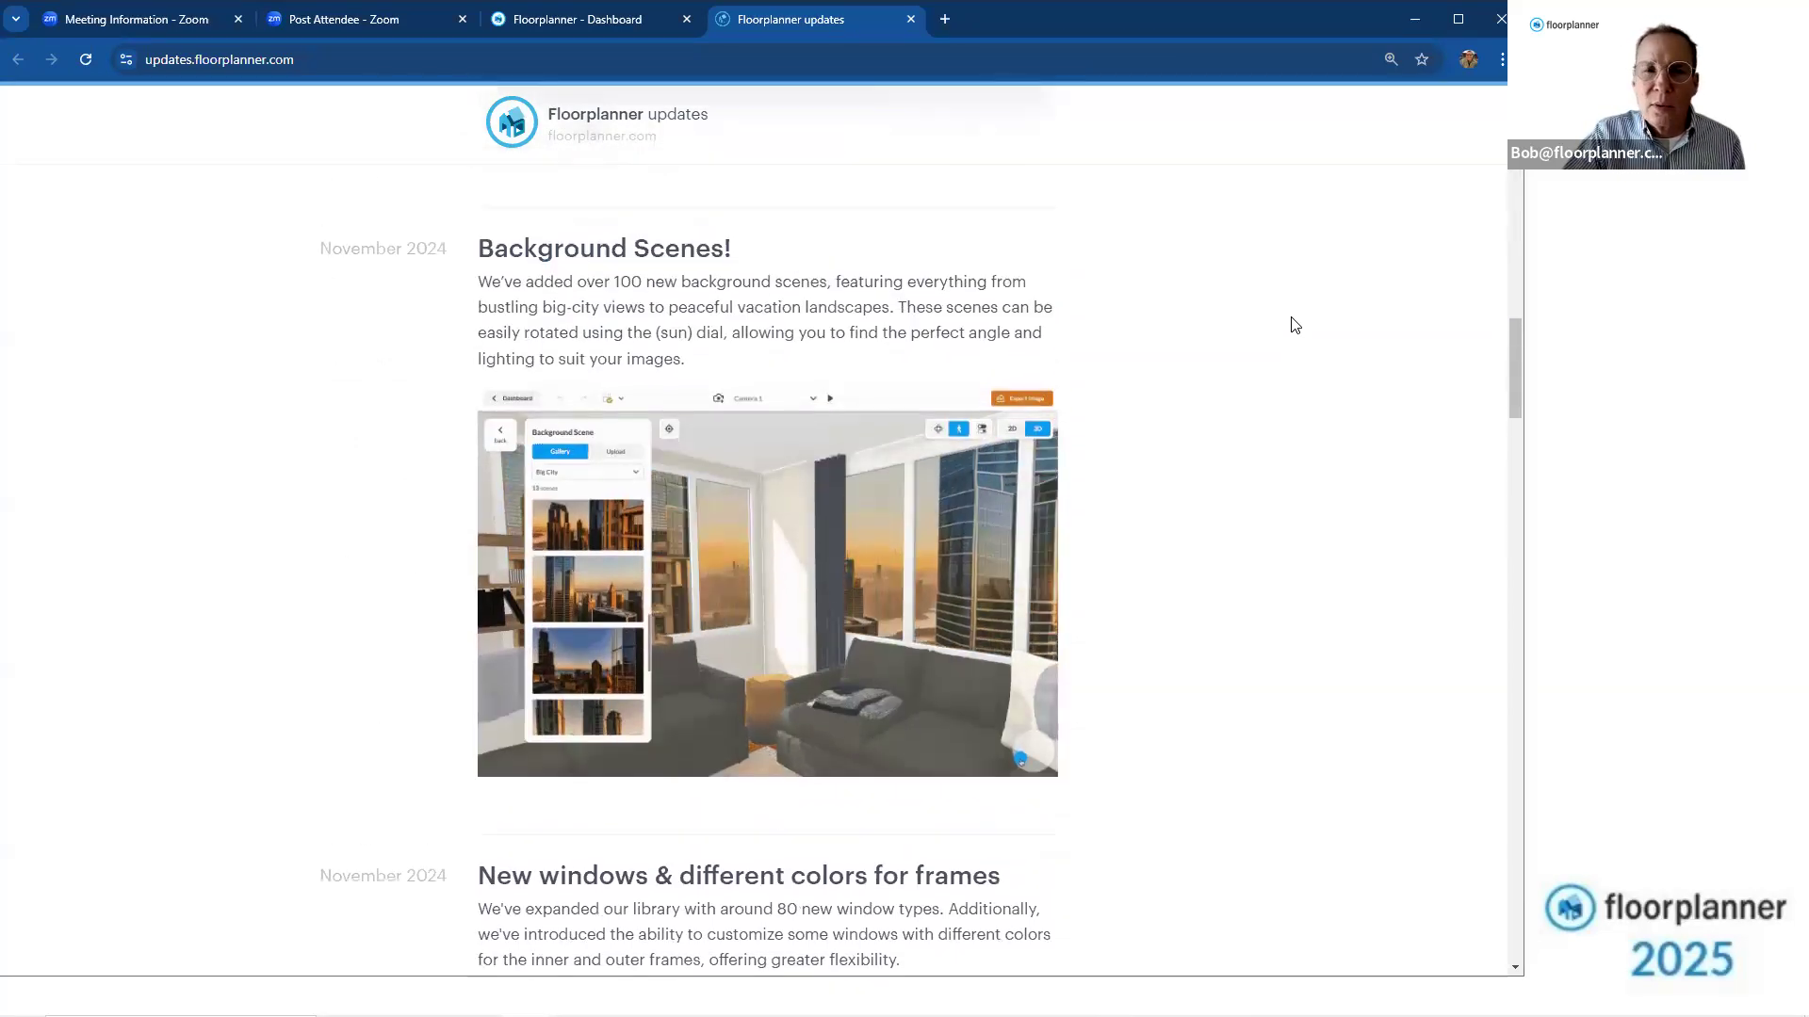
{"action": "scroll", "coordinate": [1292, 326], "scroll_direction": "up", "scroll_amount": 4}
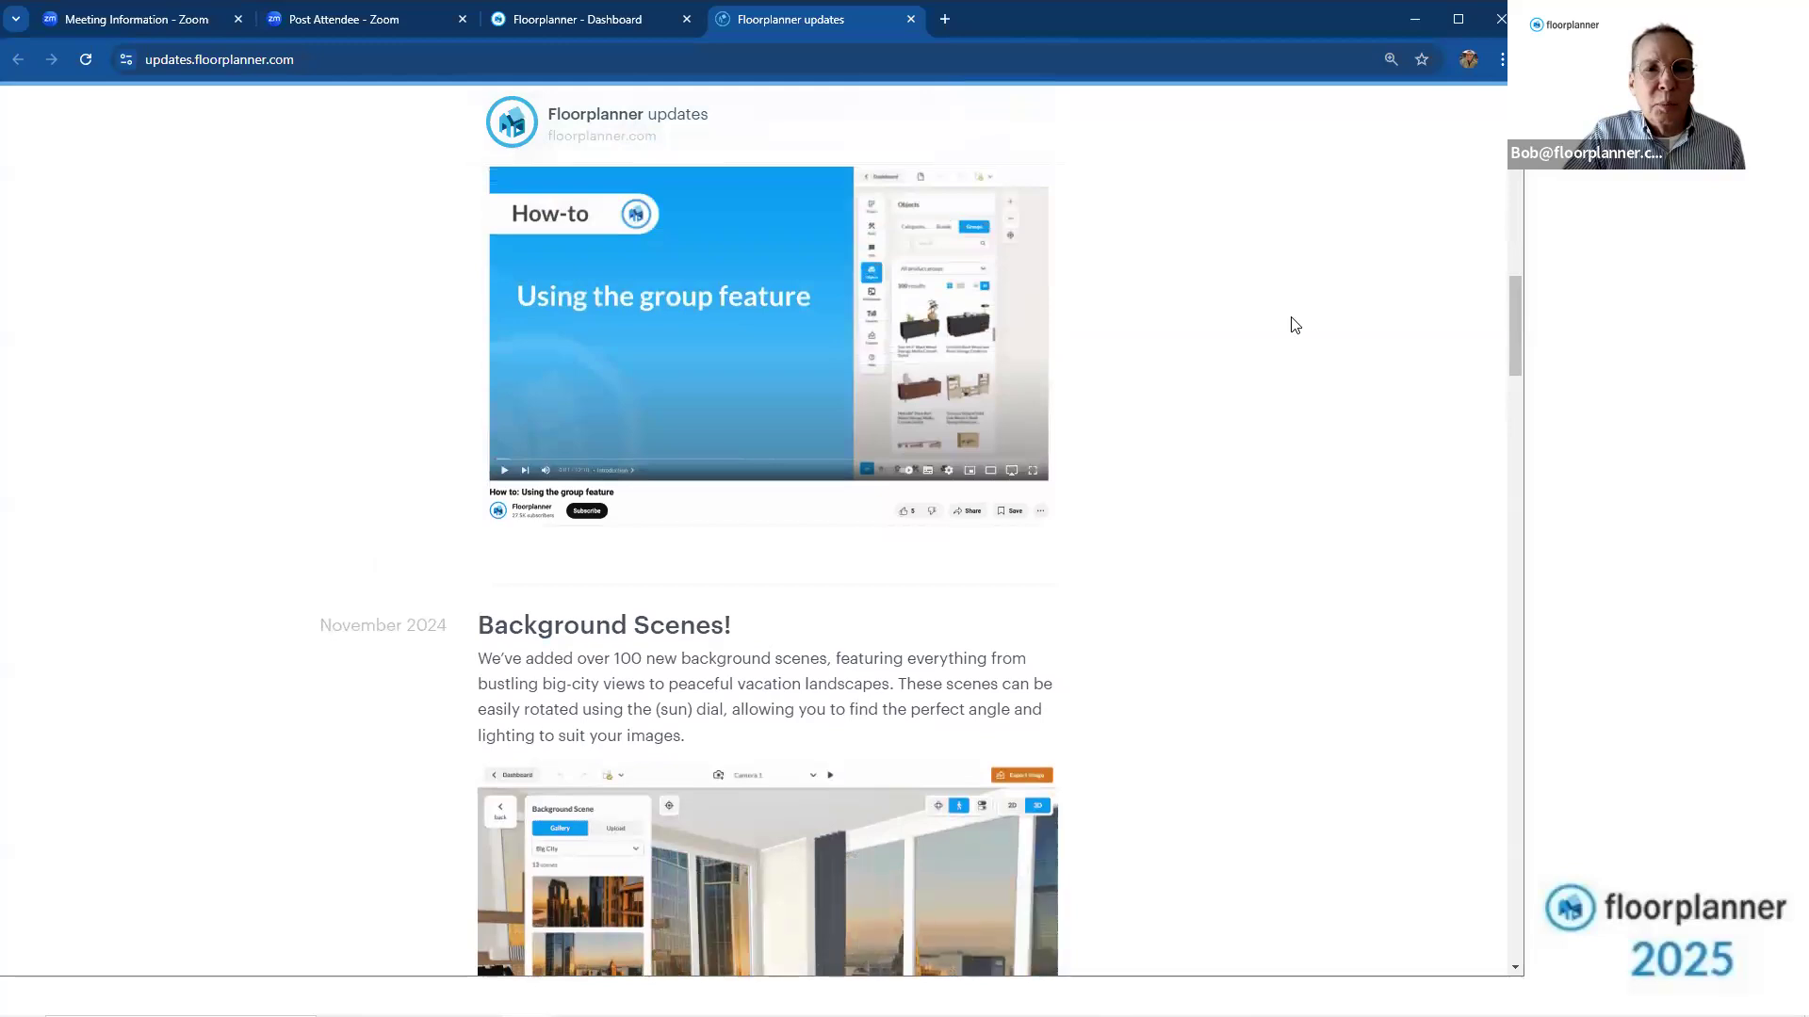
{"action": "scroll", "coordinate": [1294, 325], "scroll_direction": "up", "scroll_amount": 4}
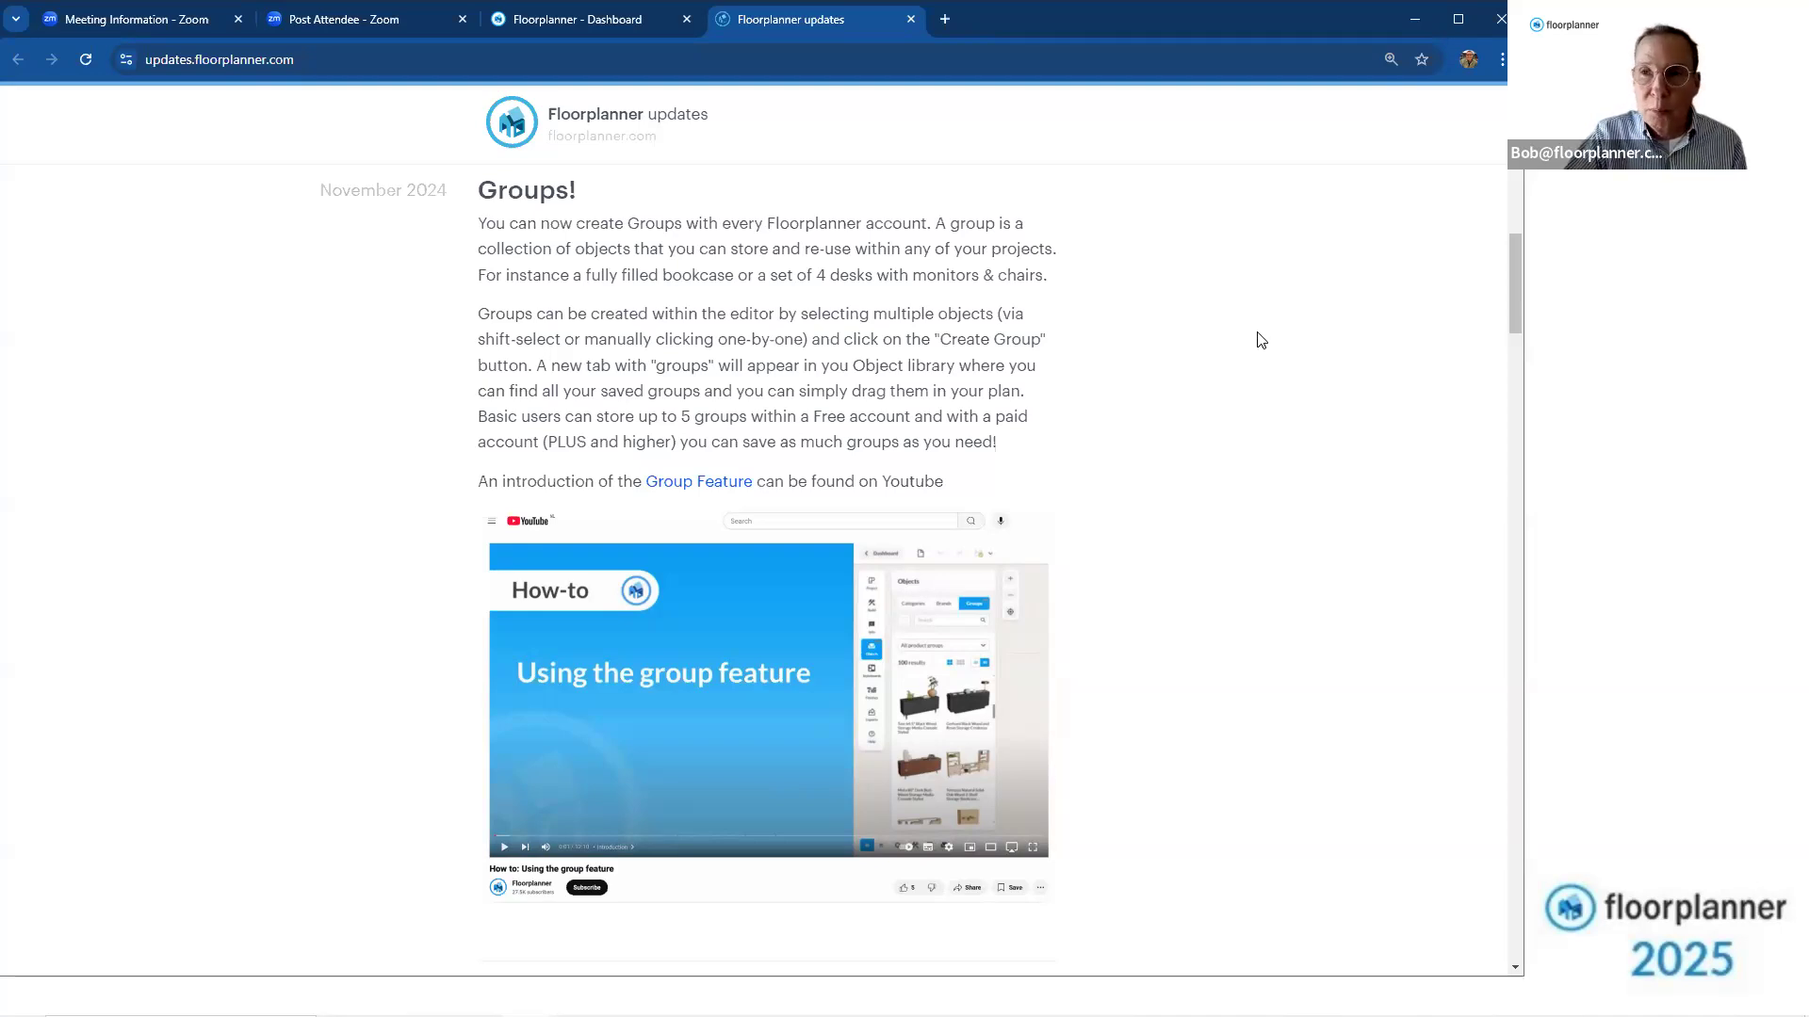
{"action": "scroll", "coordinate": [1261, 339], "scroll_direction": "up", "scroll_amount": 4}
{"action": "scroll", "coordinate": [1260, 339], "scroll_direction": "up", "scroll_amount": 8}
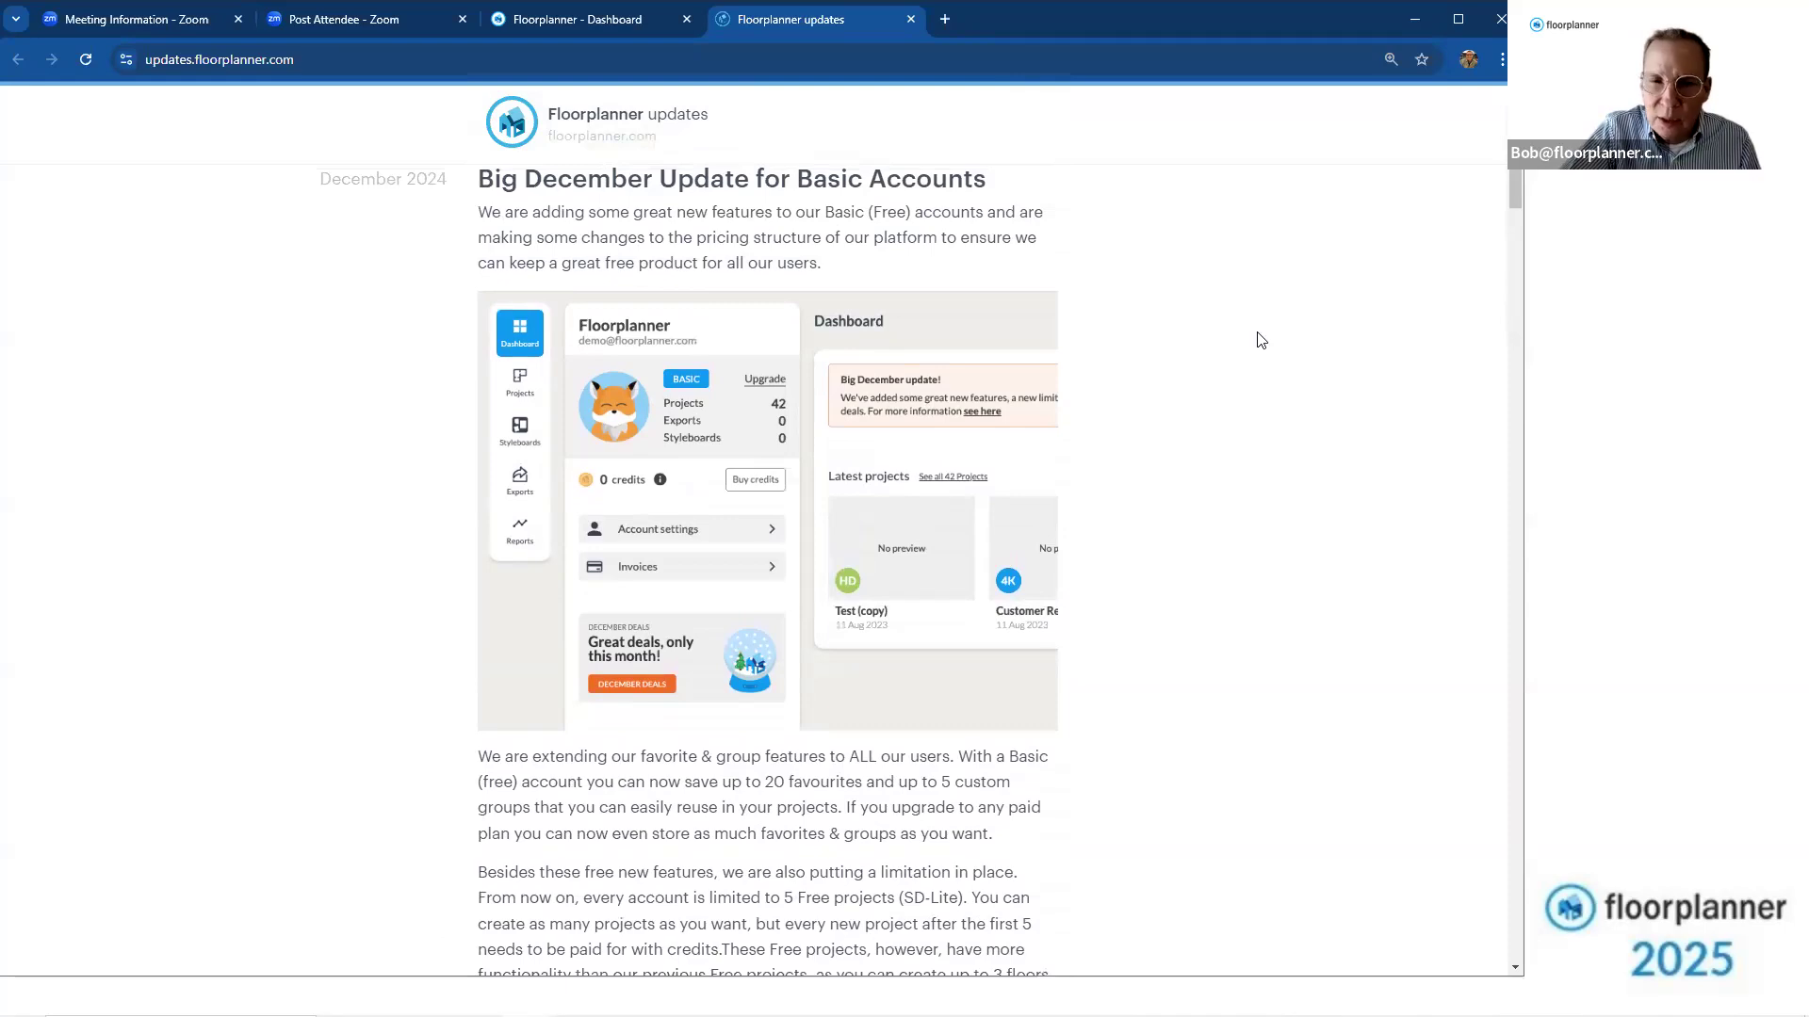
{"action": "scroll", "coordinate": [1262, 340], "scroll_direction": "down", "scroll_amount": 4}
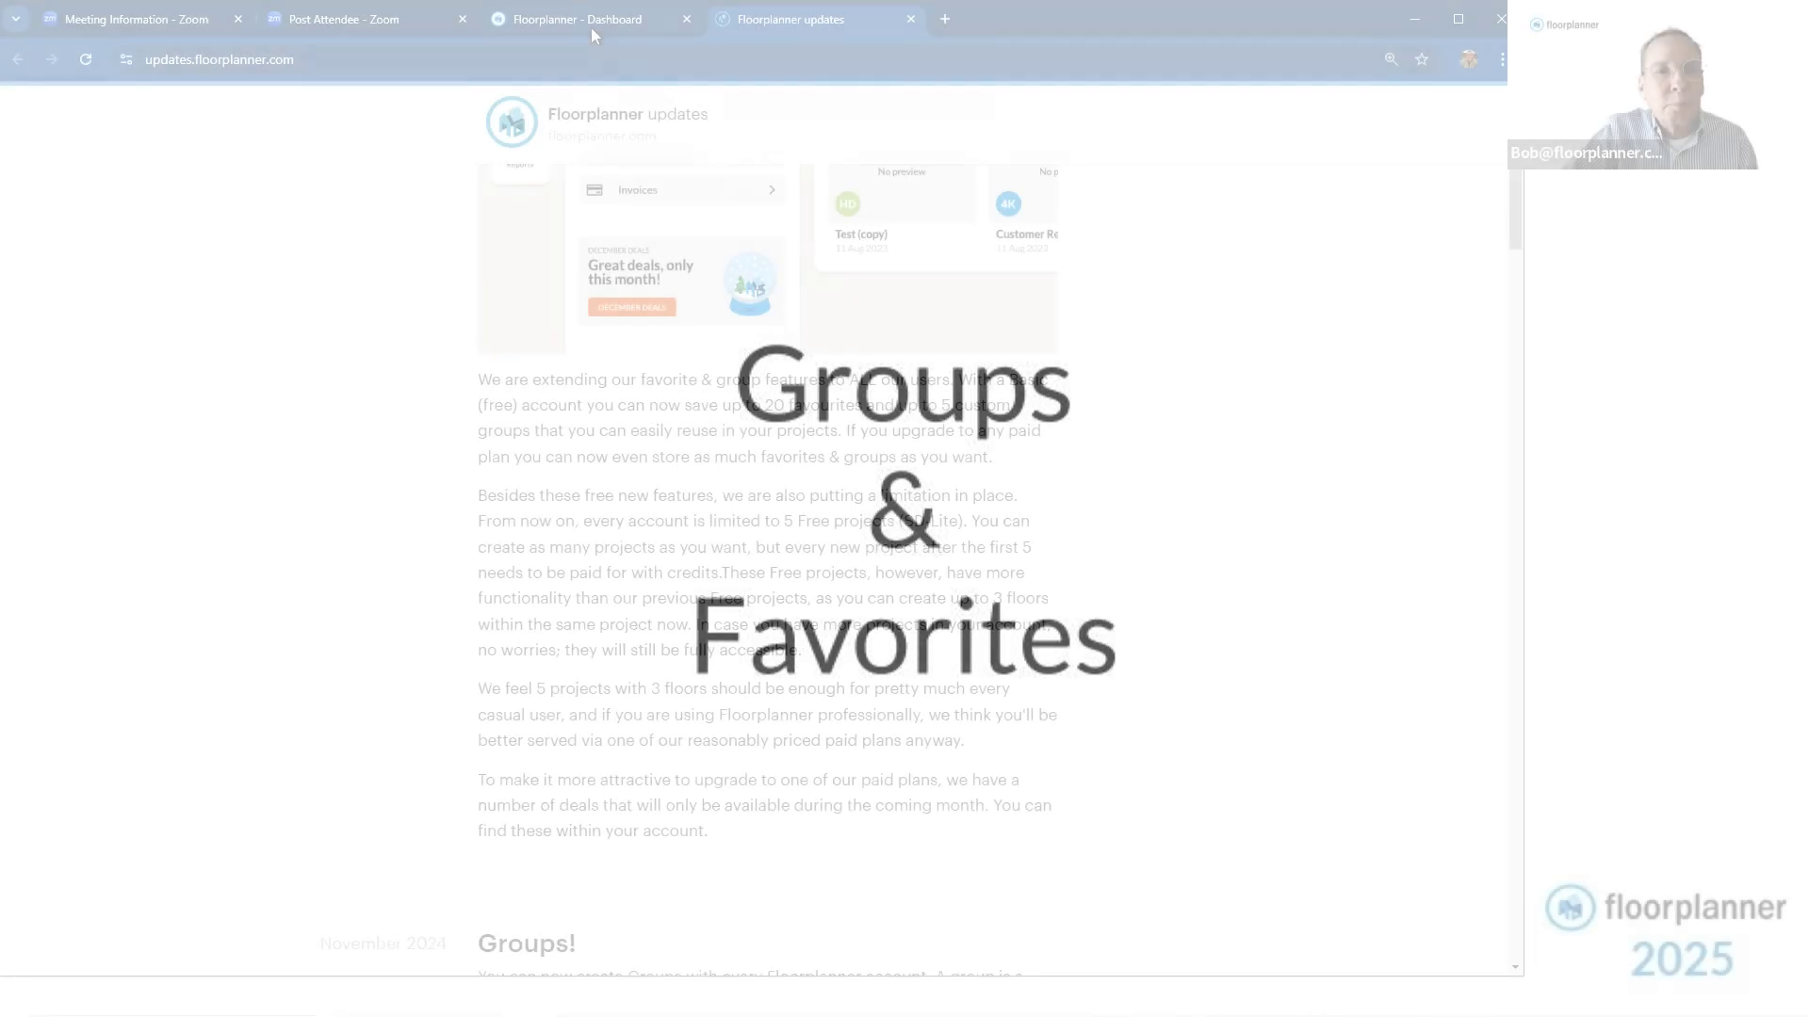
Return to the Floorplanner dashboard and open the first project in the projects list in the editor
{"action": "left_click", "coordinate": [591, 26]}
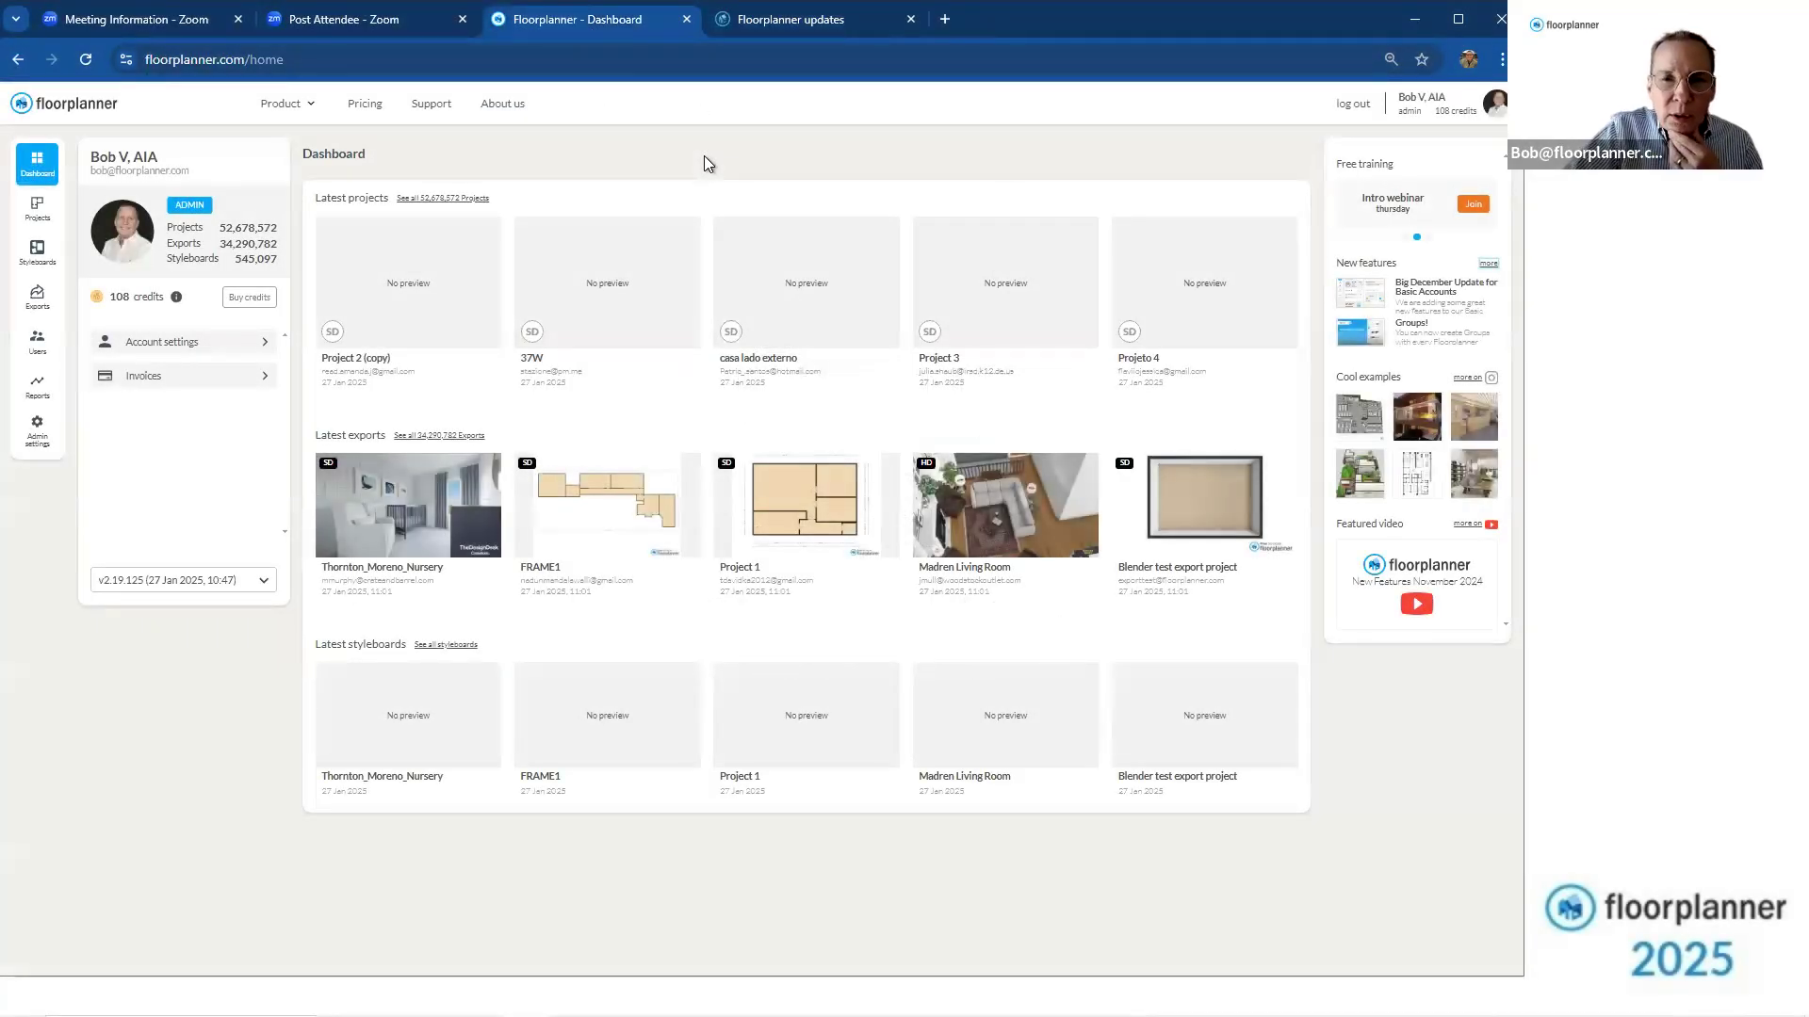
{"action": "left_click", "coordinate": [36, 209]}
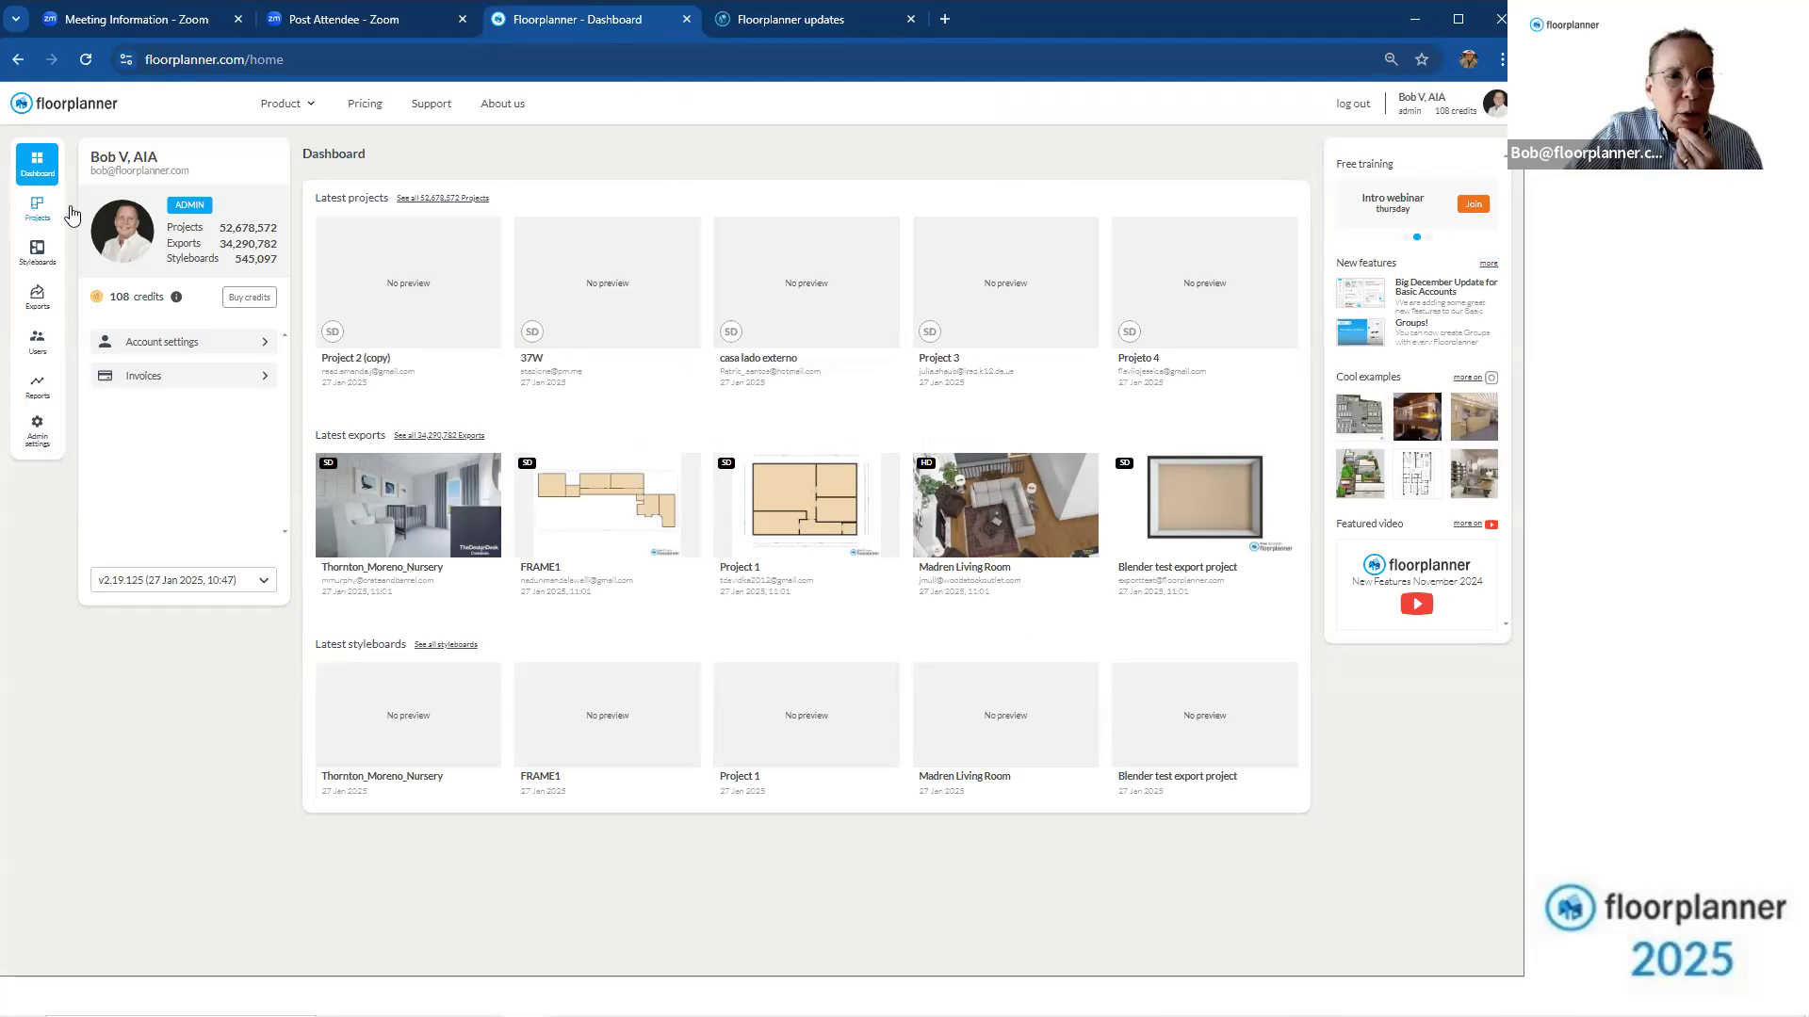
{"action": "double_click", "coordinate": [396, 328]}
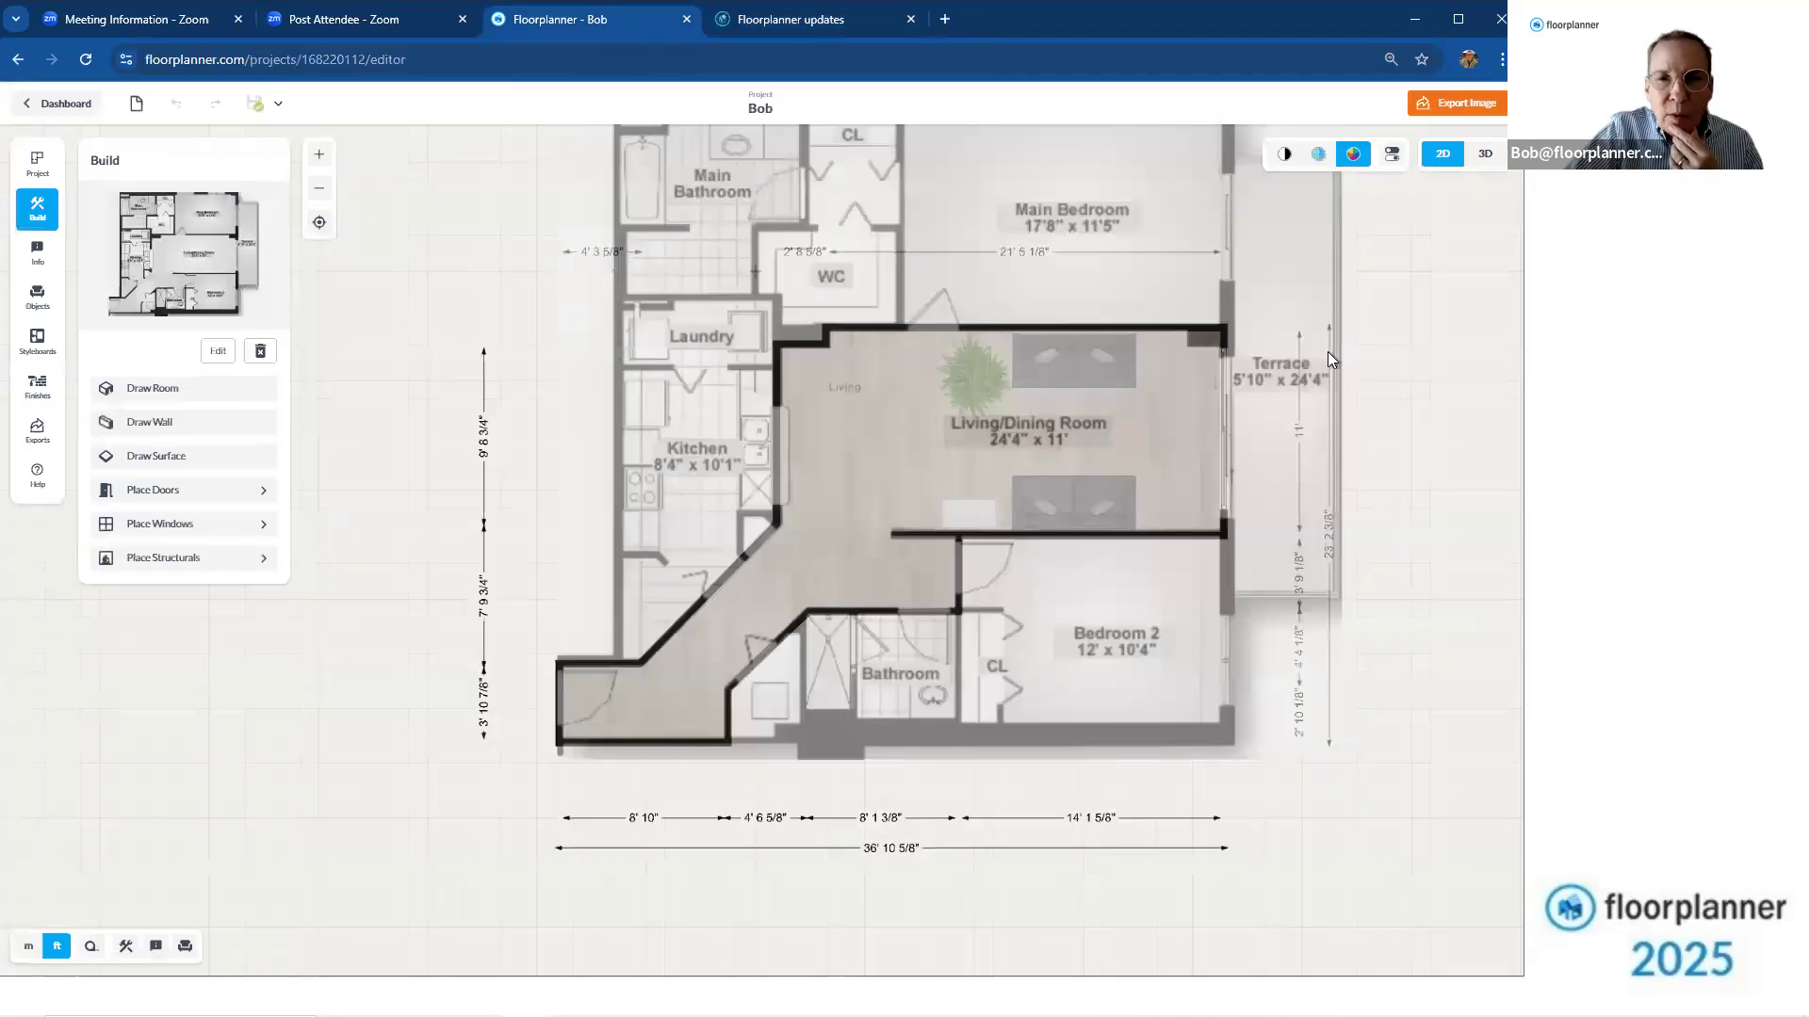
View the favorite items in the object library, and return to the full list of objects
{"action": "left_click_drag", "start_coordinate": [1384, 358], "coordinate": [1312, 384]}
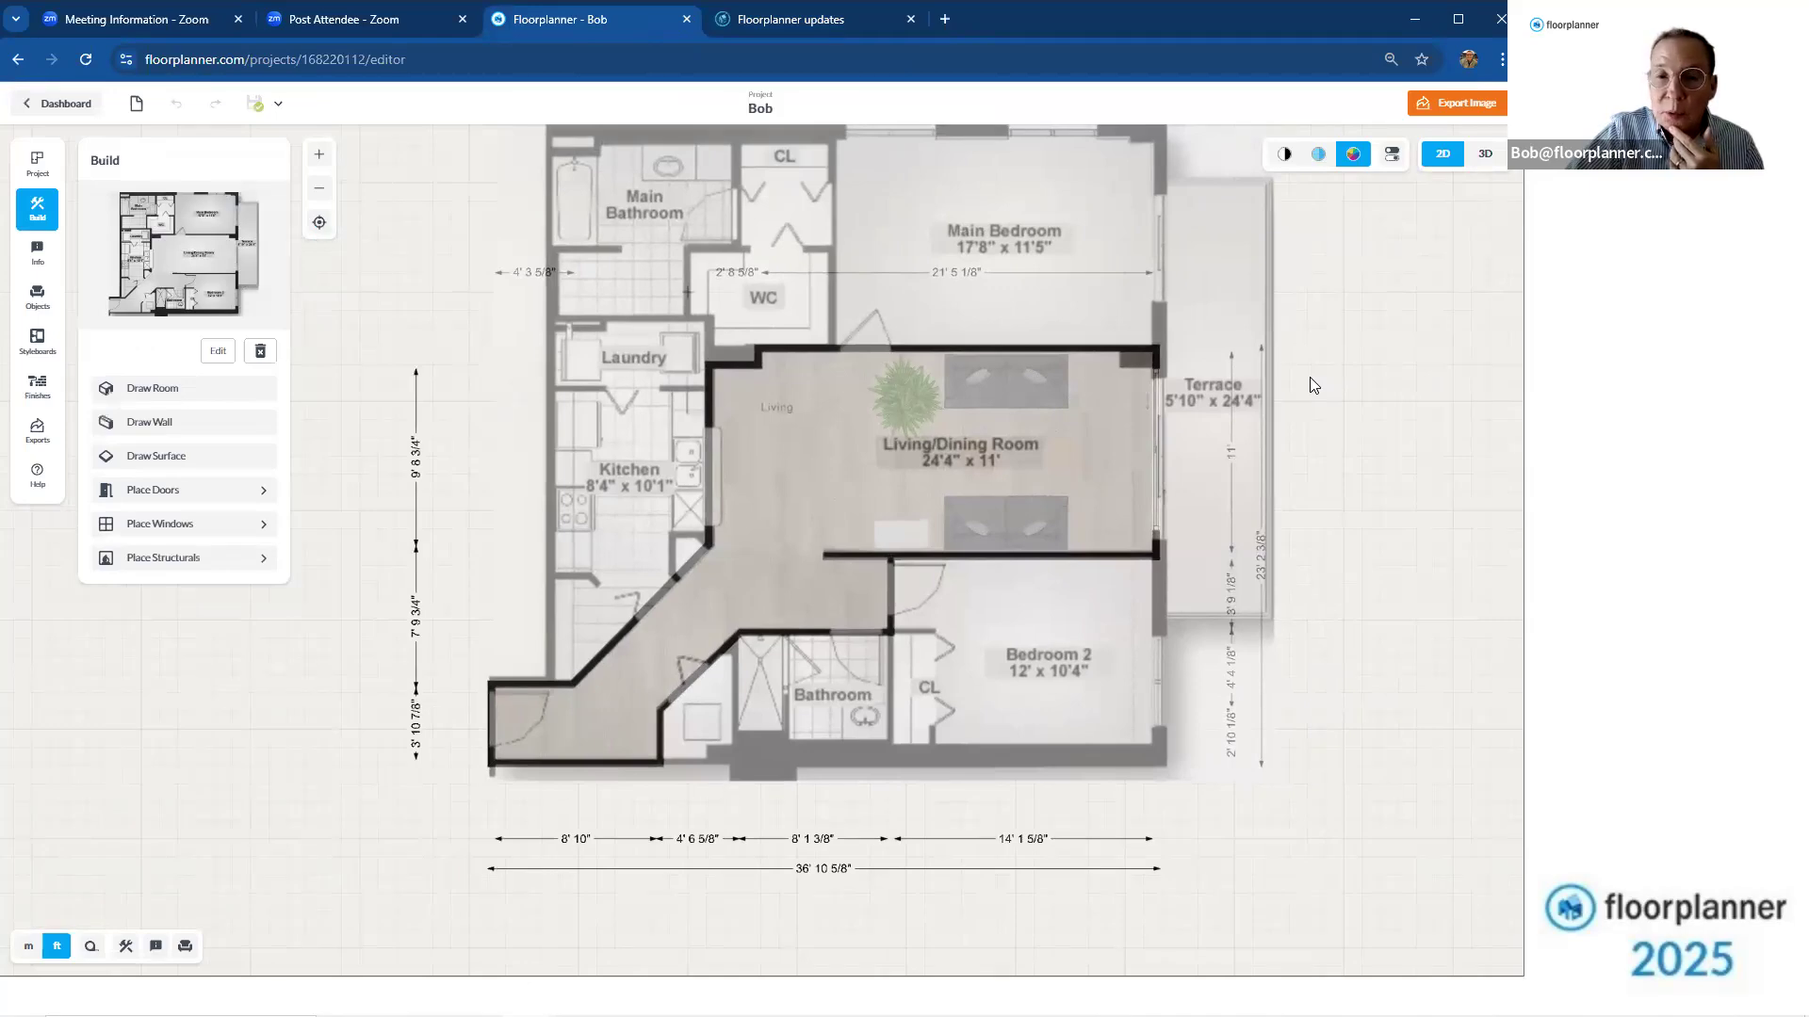
{"action": "scroll", "coordinate": [1081, 471], "scroll_direction": "up", "scroll_amount": 3}
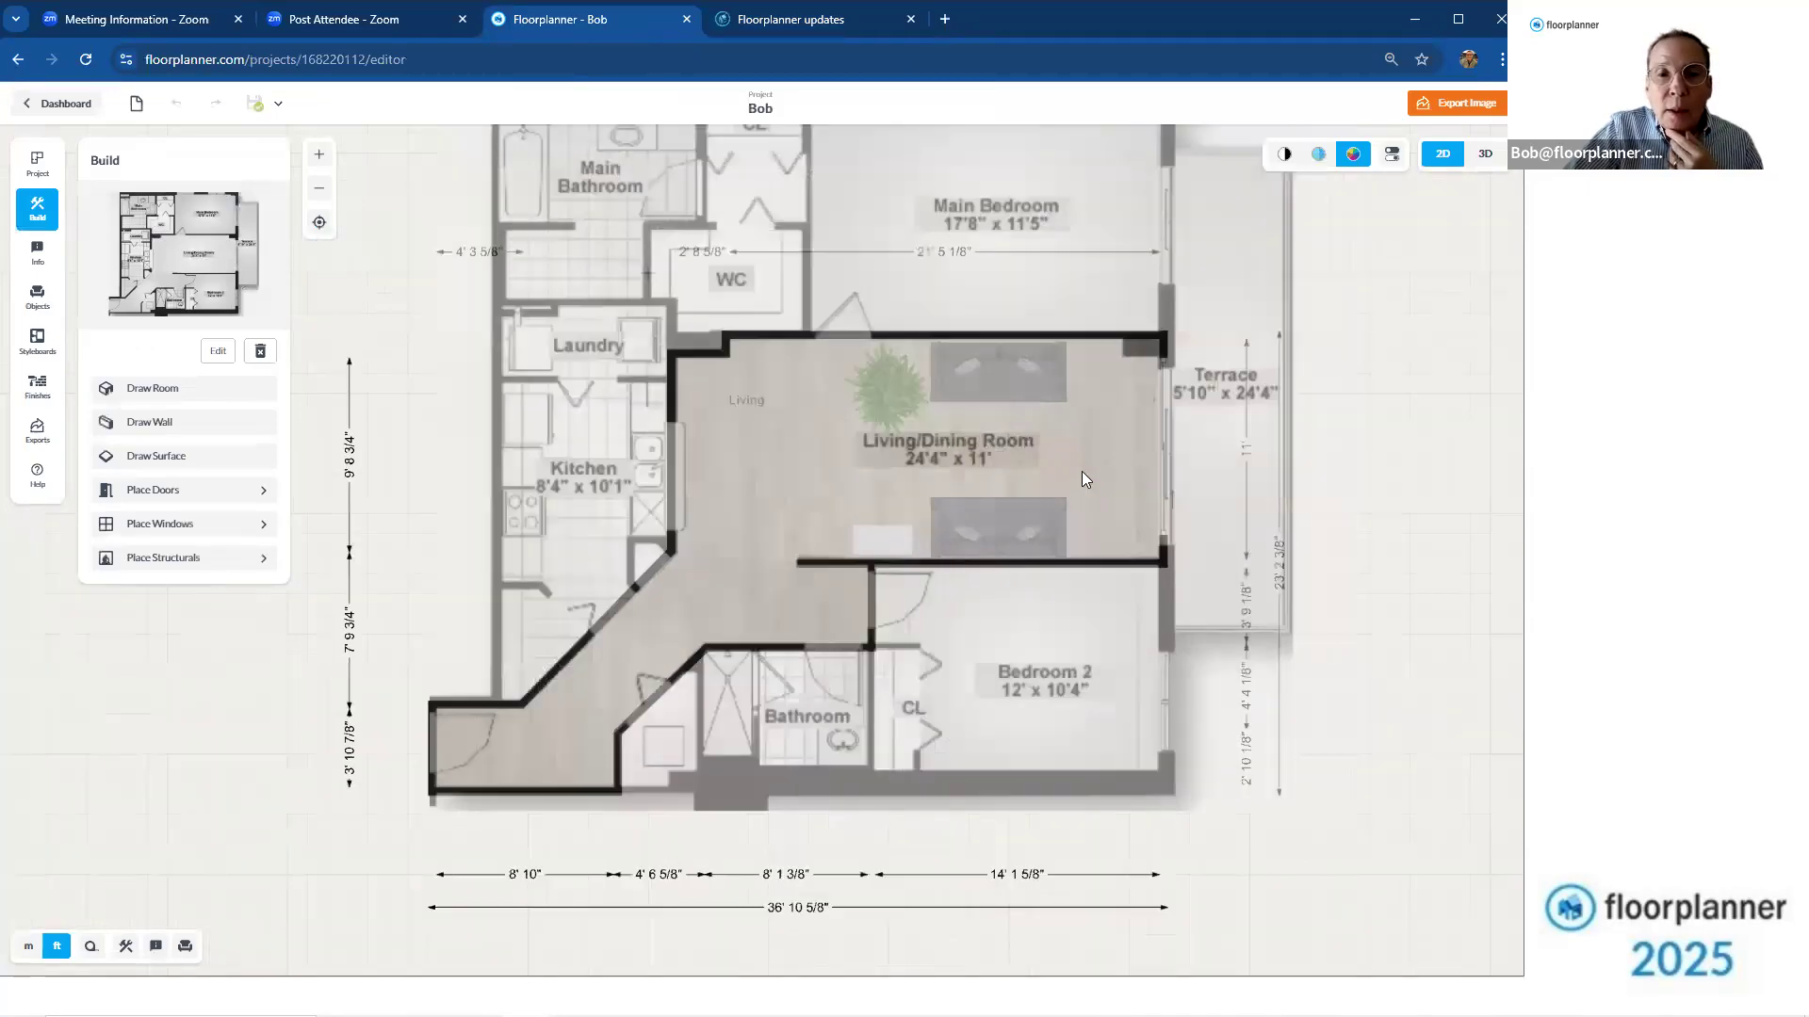
{"action": "scroll", "coordinate": [1083, 476], "scroll_direction": "up", "scroll_amount": 1}
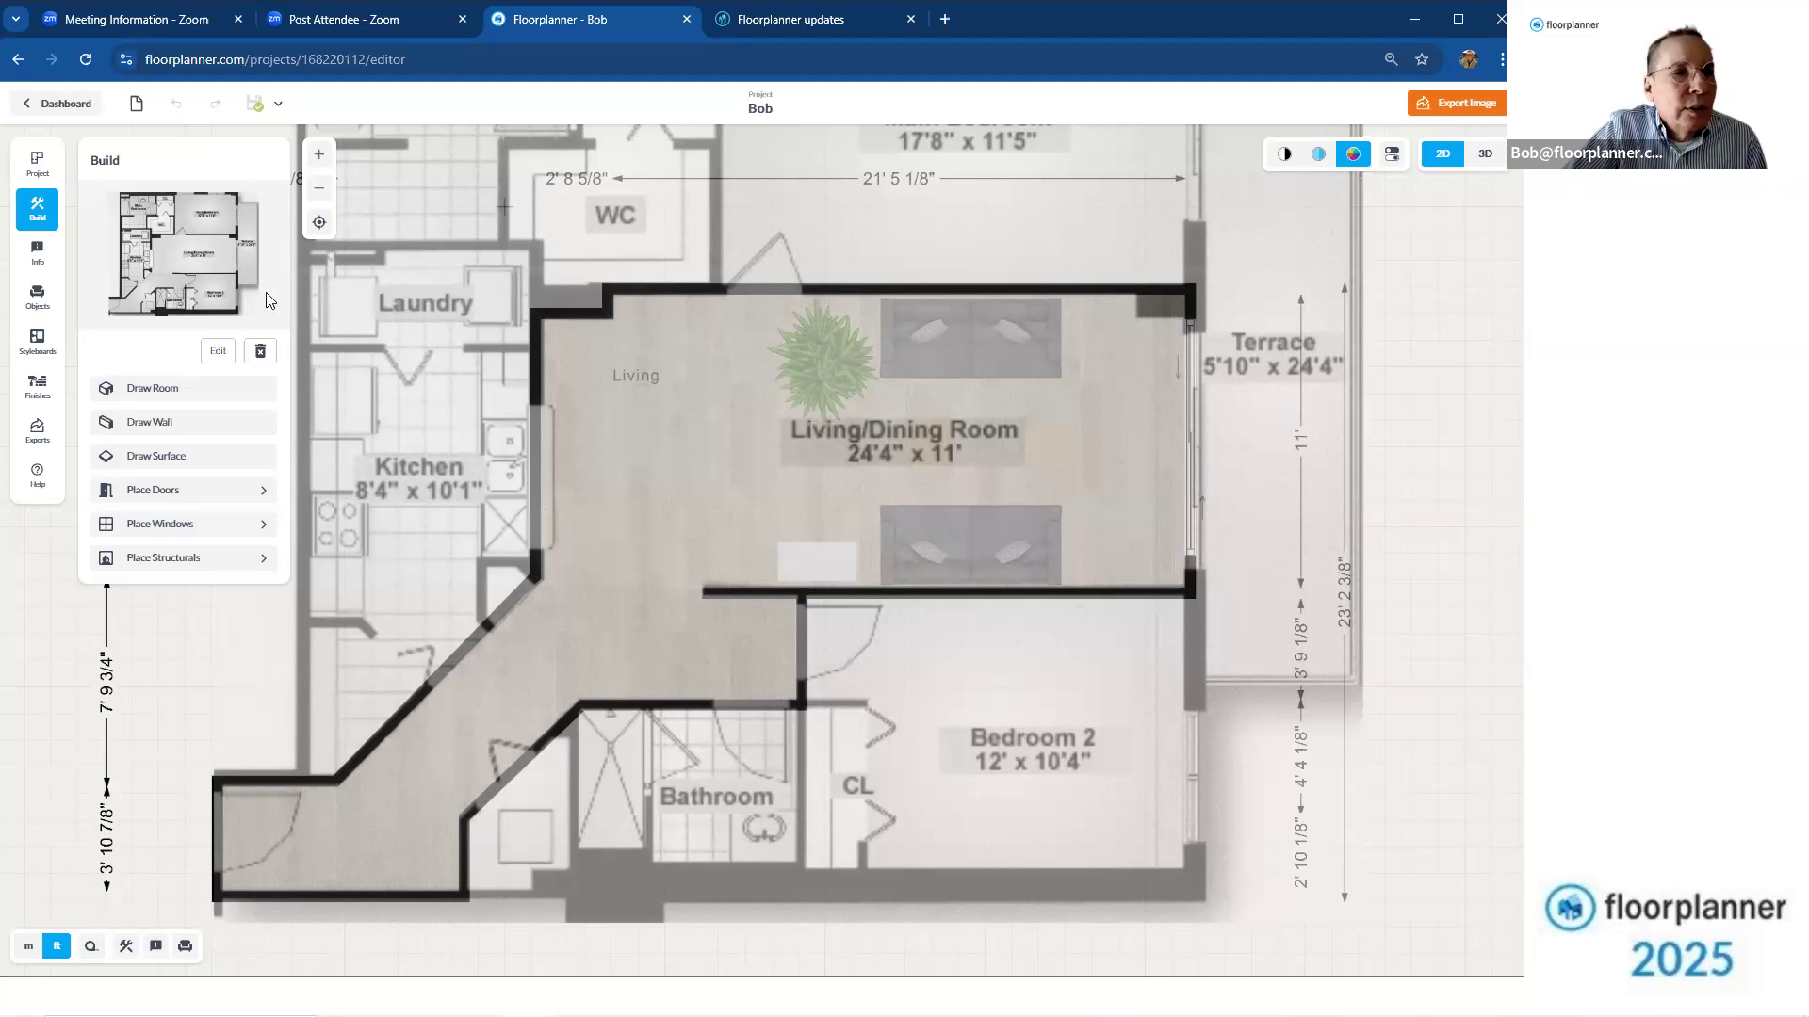
{"action": "left_click", "coordinate": [37, 296]}
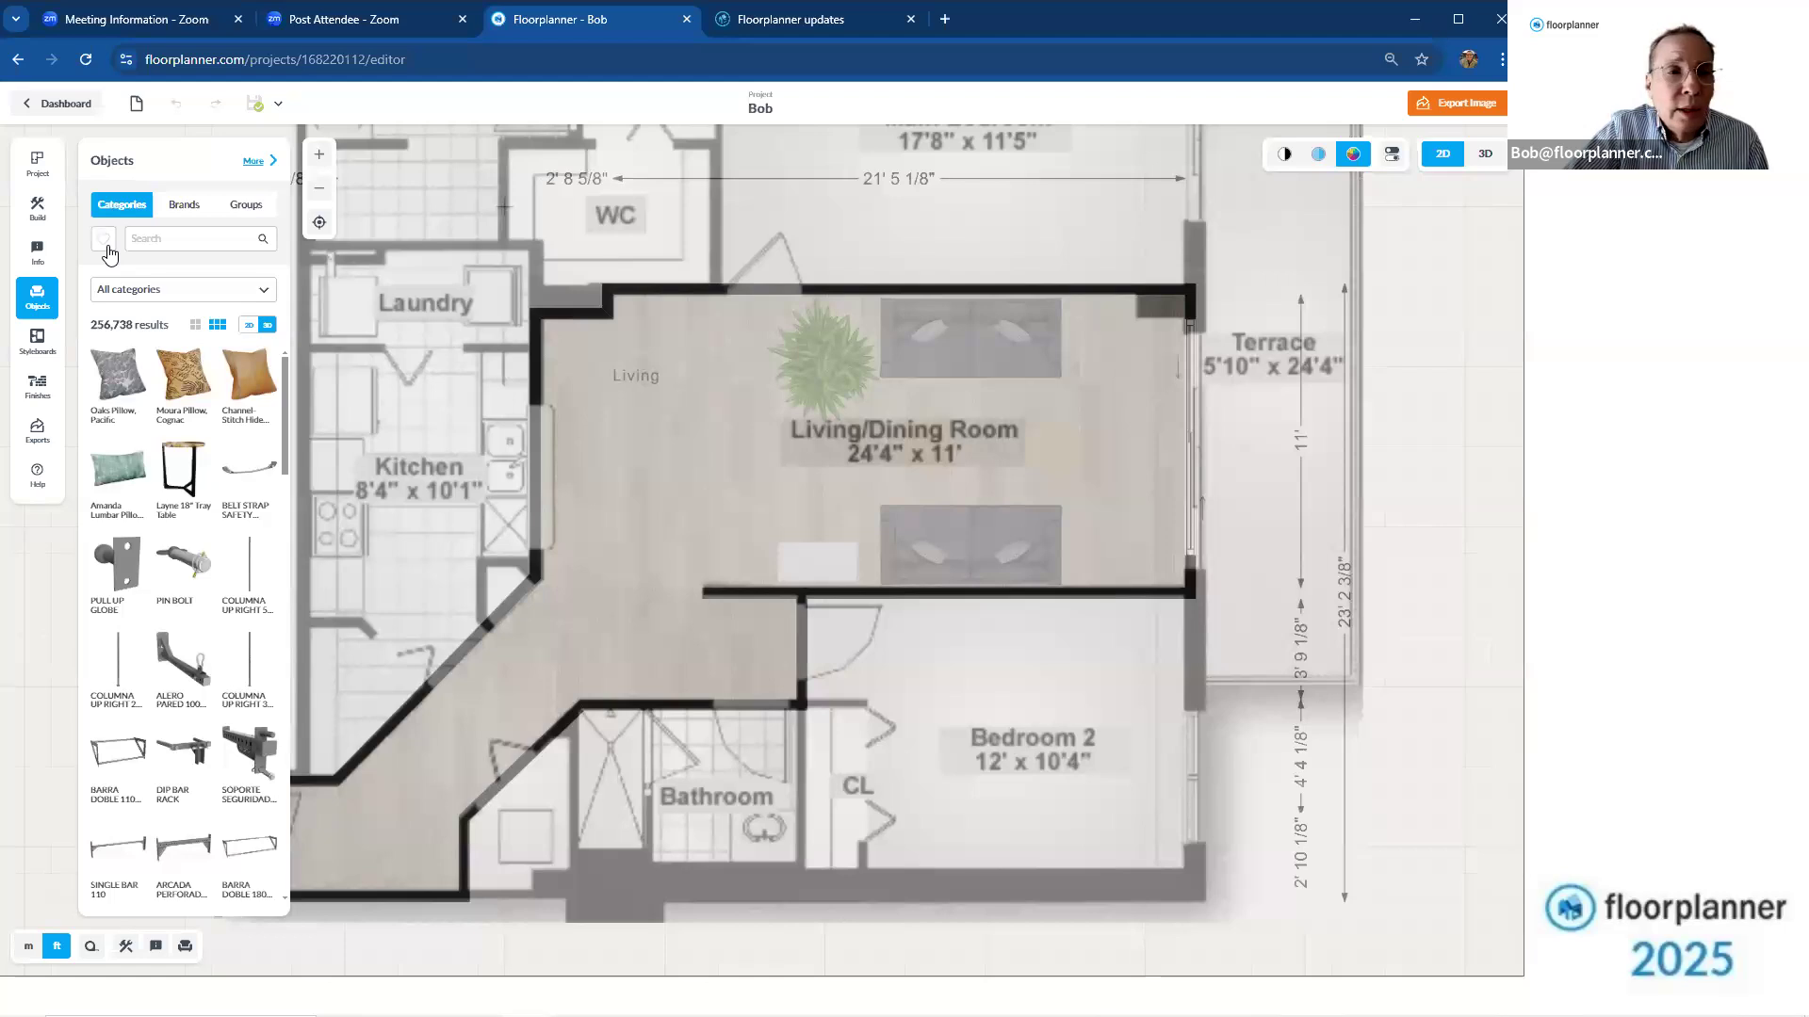
{"action": "left_click", "coordinate": [106, 246]}
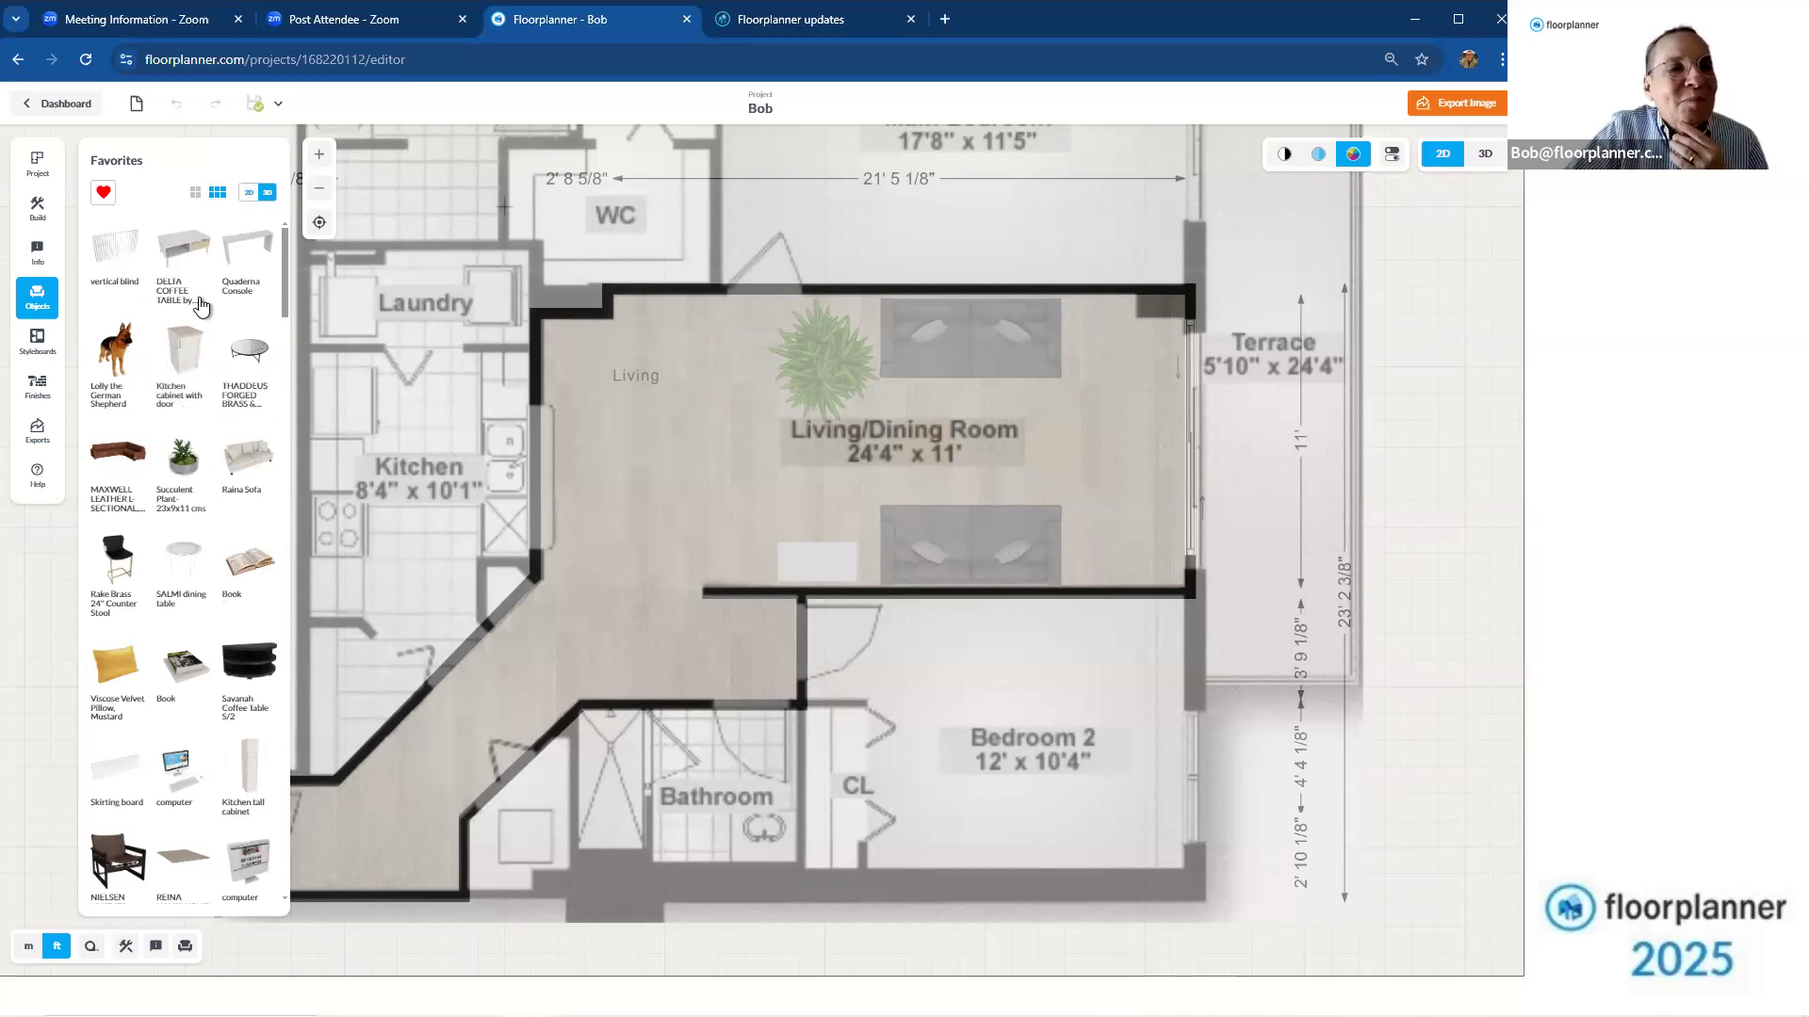
{"action": "left_click", "coordinate": [103, 192]}
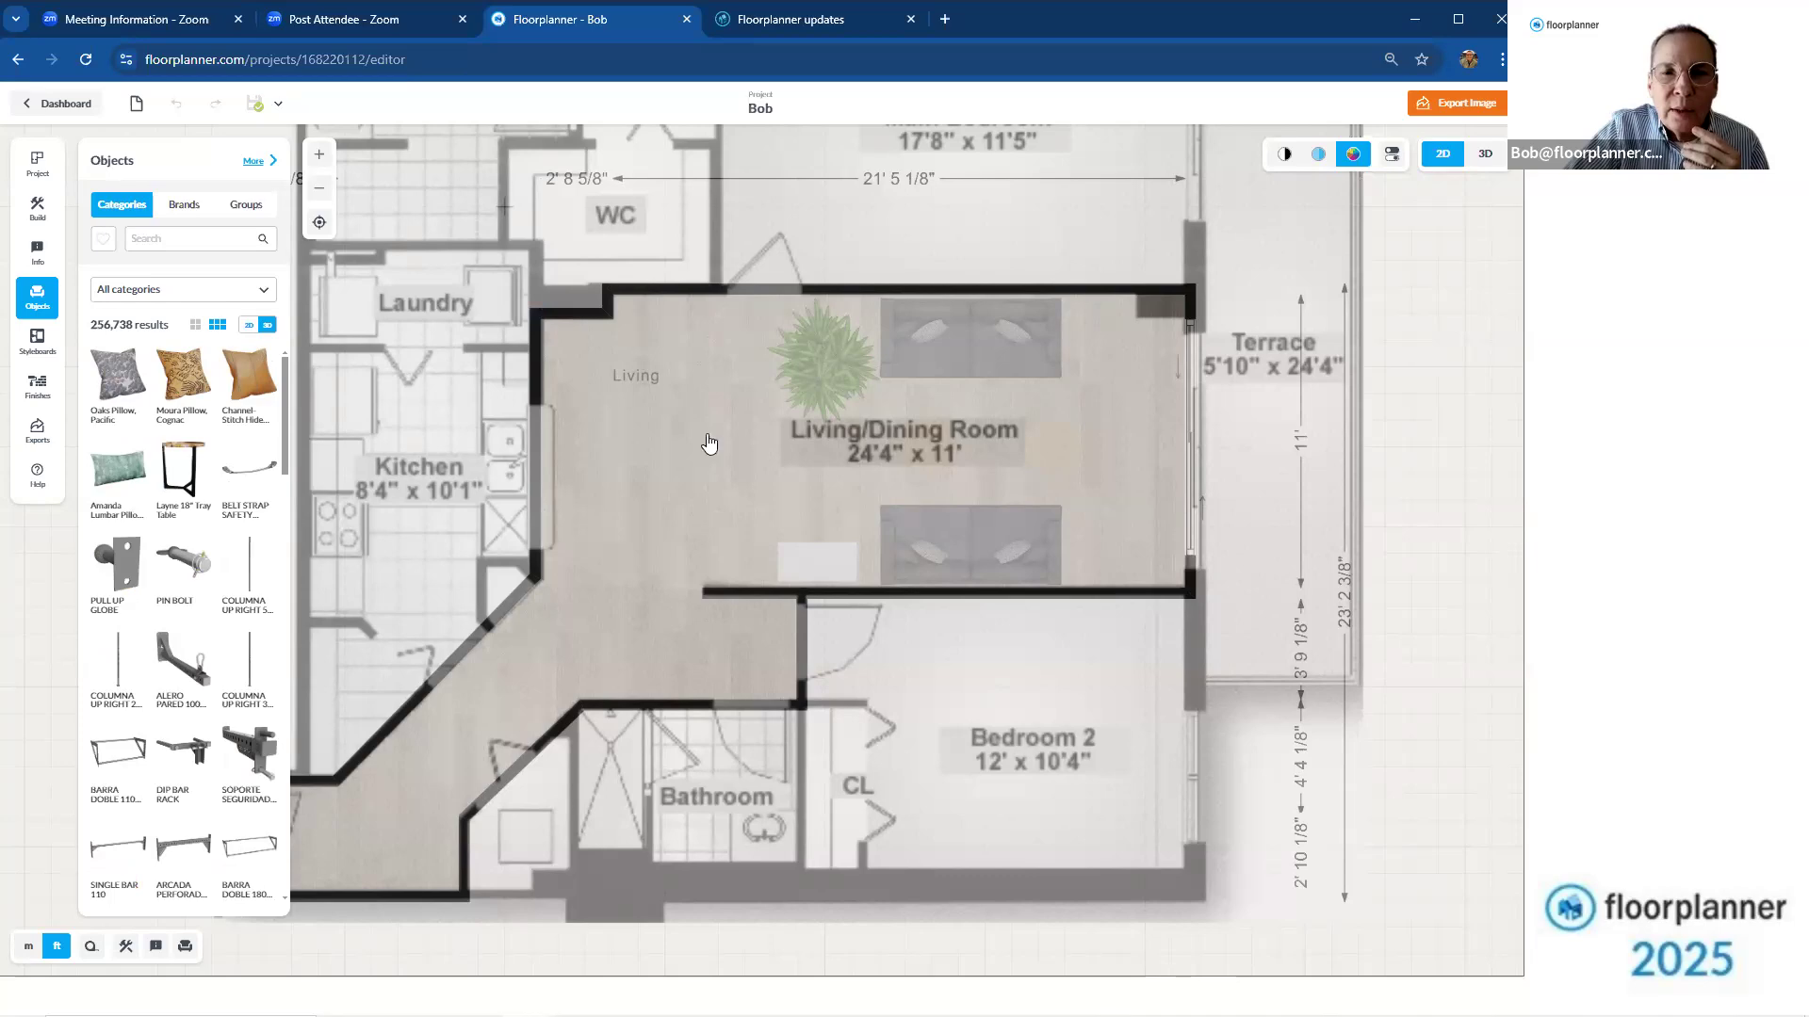
Add the Tropical Plant in the living/dining room to the favorites and check for it at the end of the favorites list
{"action": "left_click", "coordinate": [841, 359]}
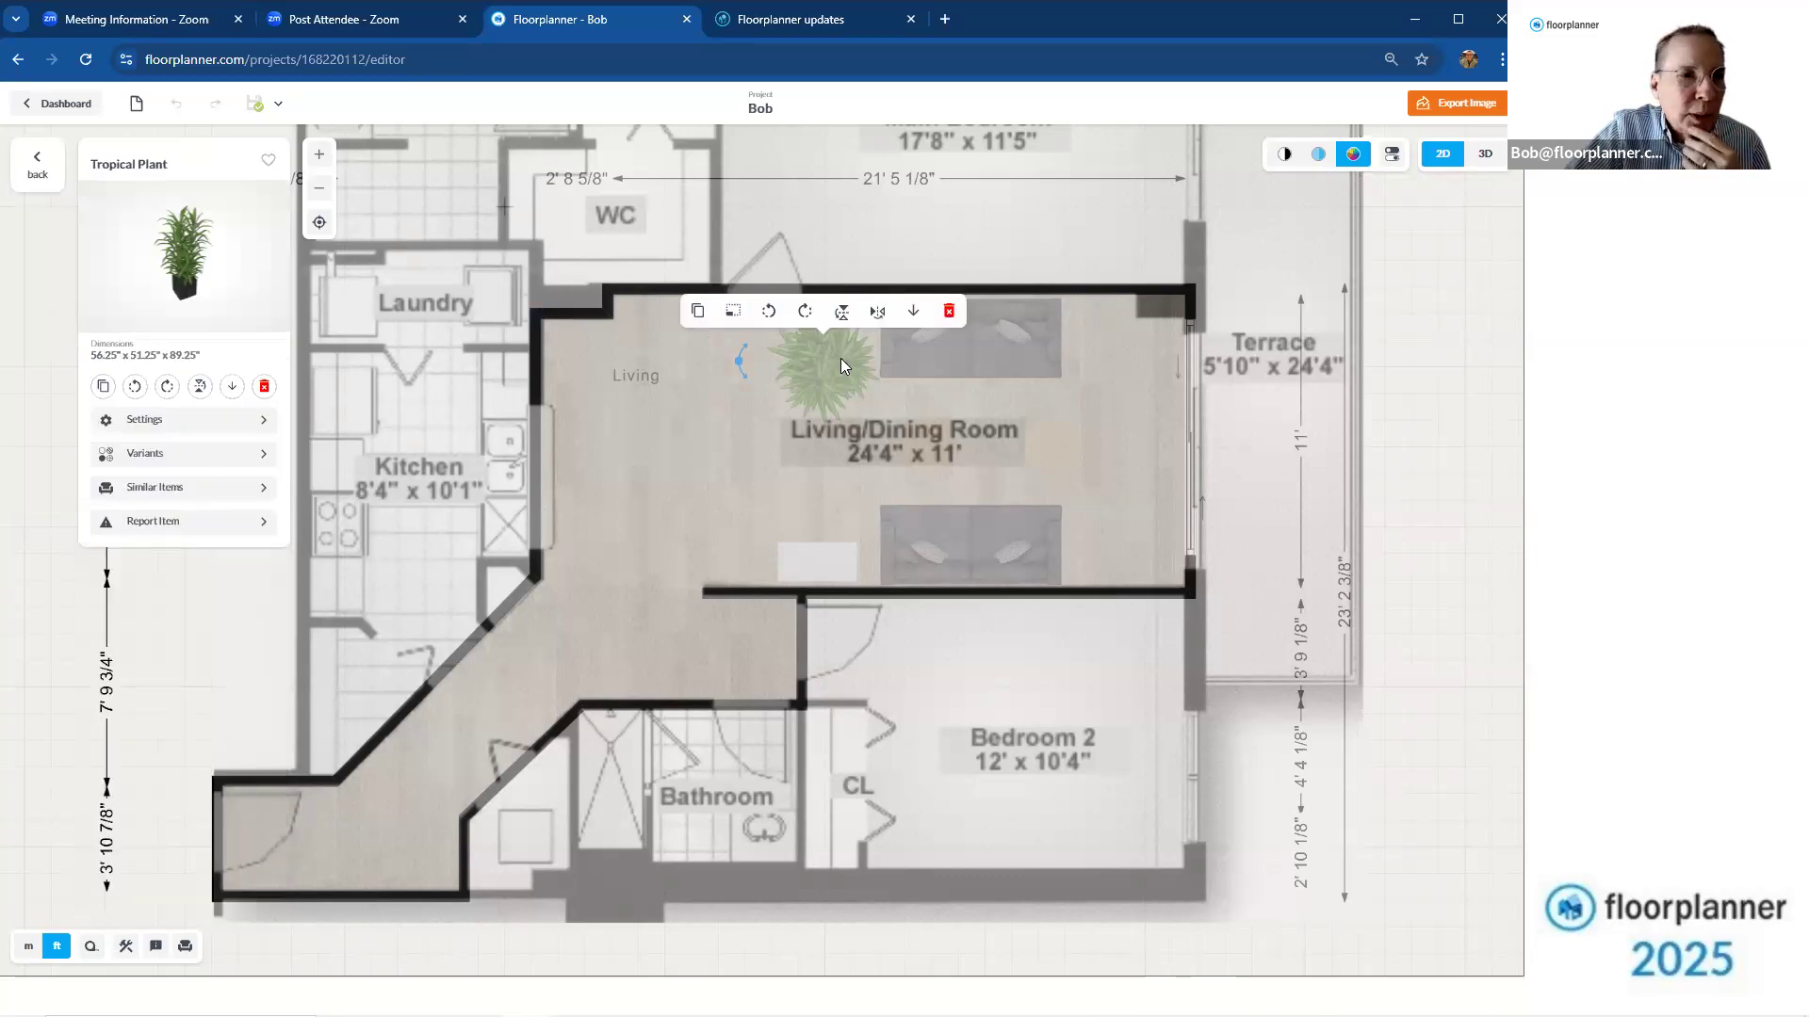
{"action": "left_click", "coordinate": [268, 162]}
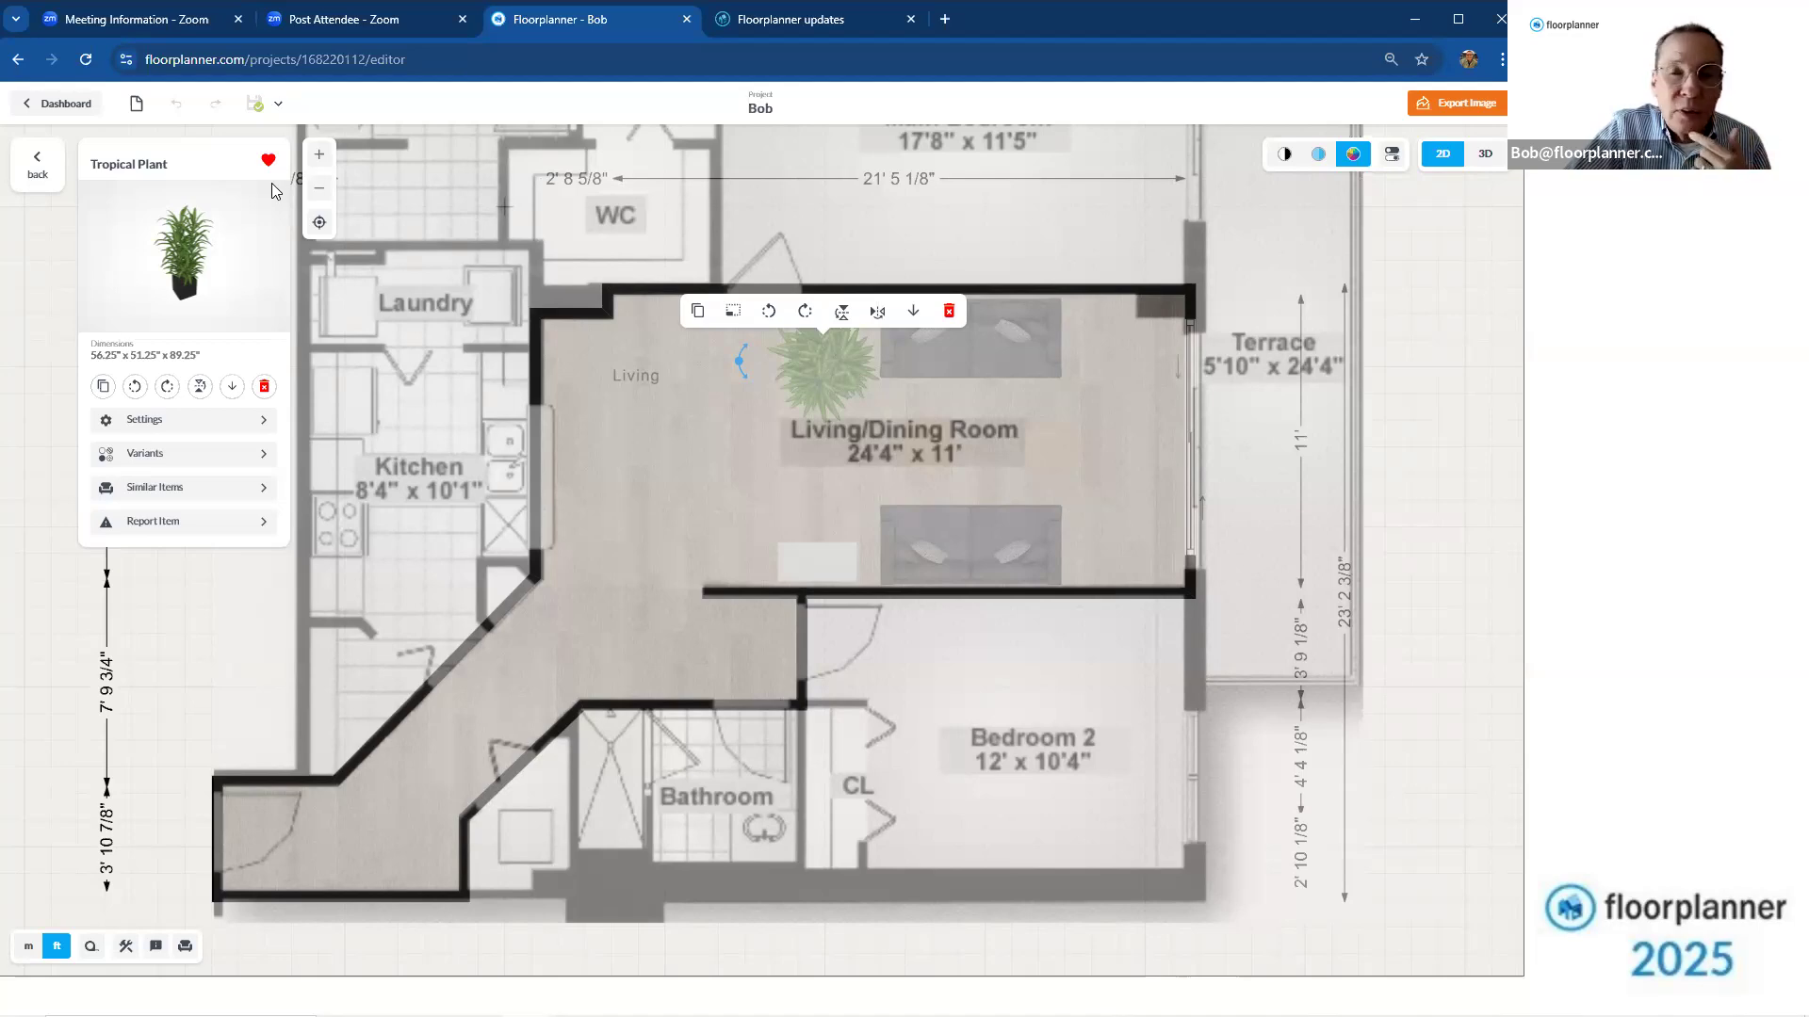
{"action": "left_click", "coordinate": [40, 168]}
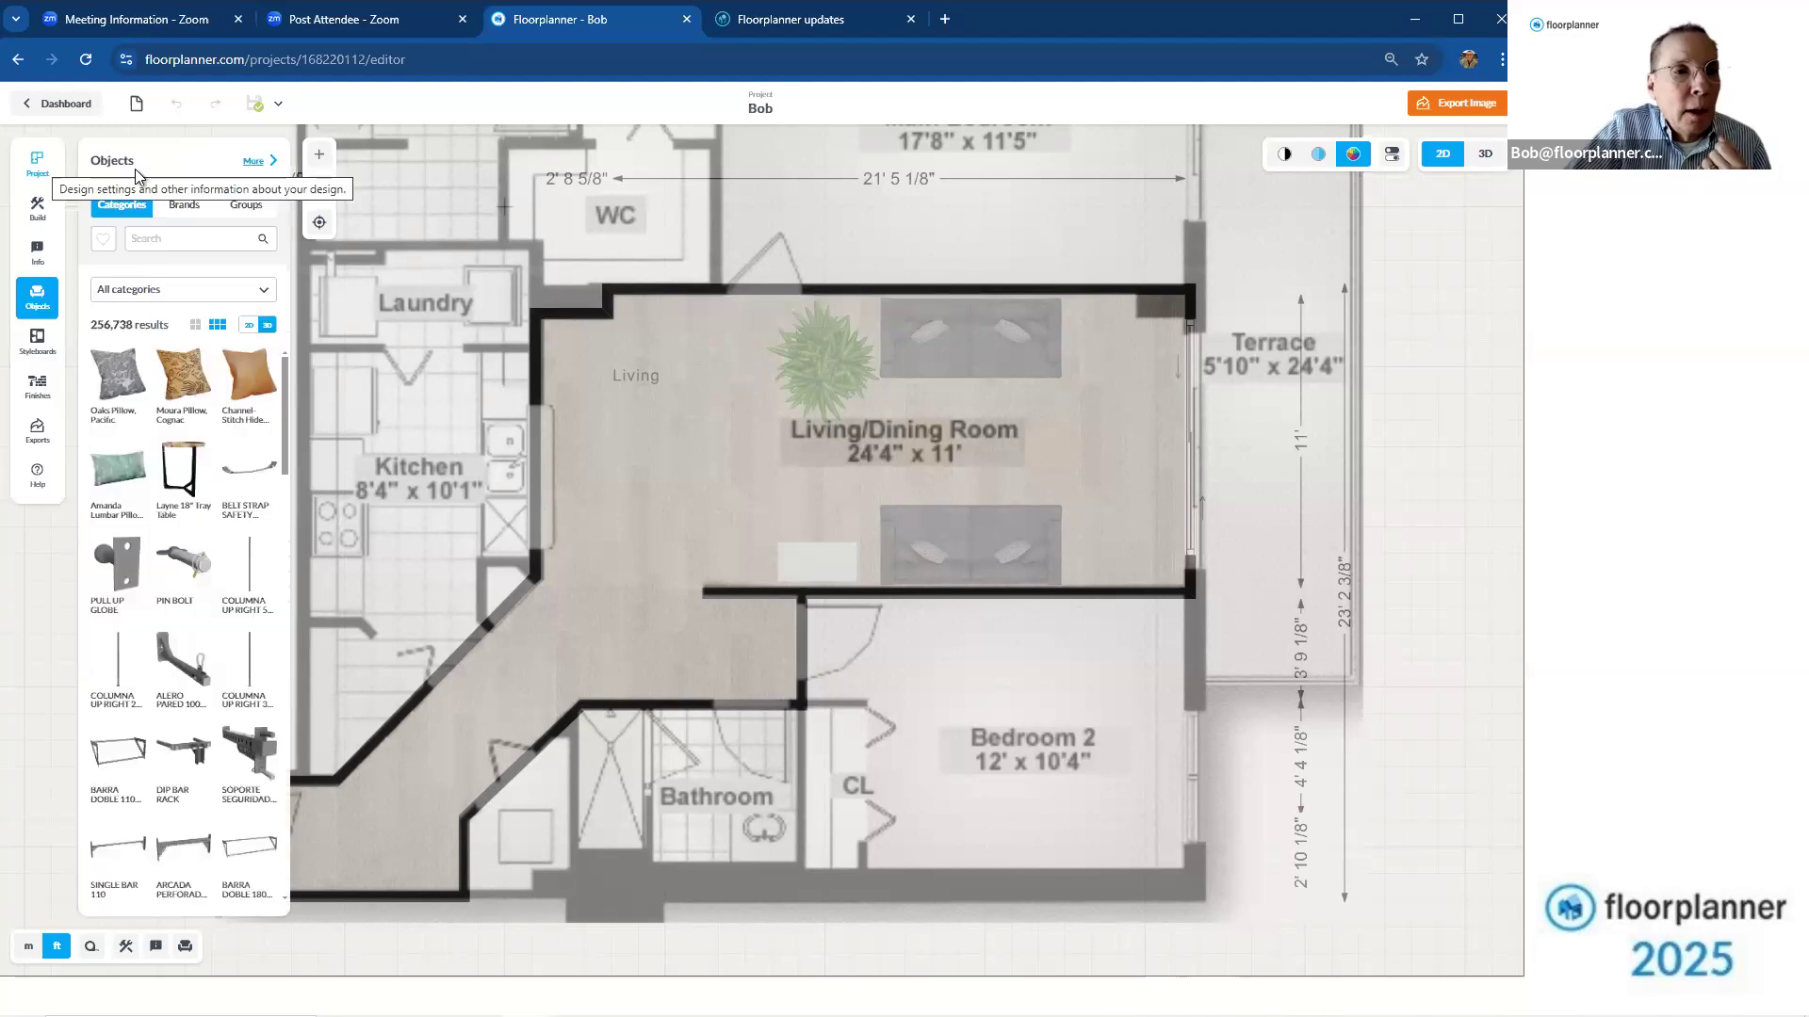
{"action": "left_click", "coordinate": [104, 243]}
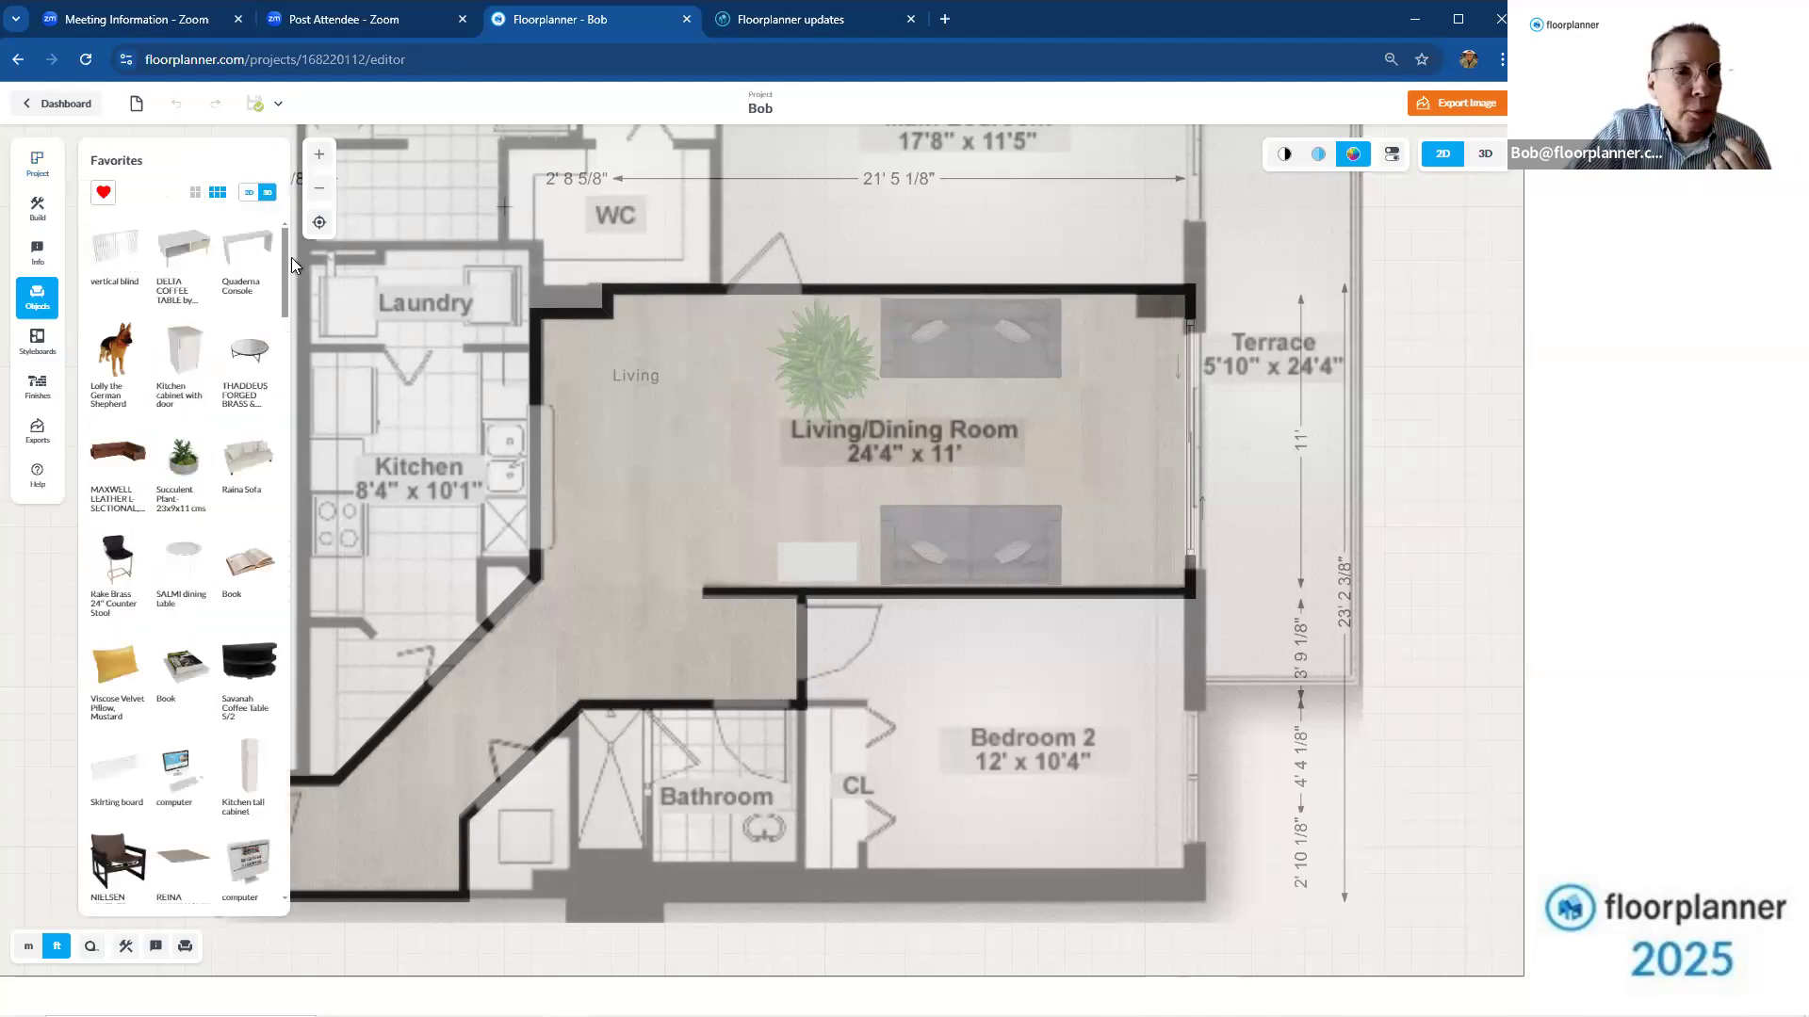
{"action": "left_click_drag", "start_coordinate": [283, 252], "coordinate": [285, 871]}
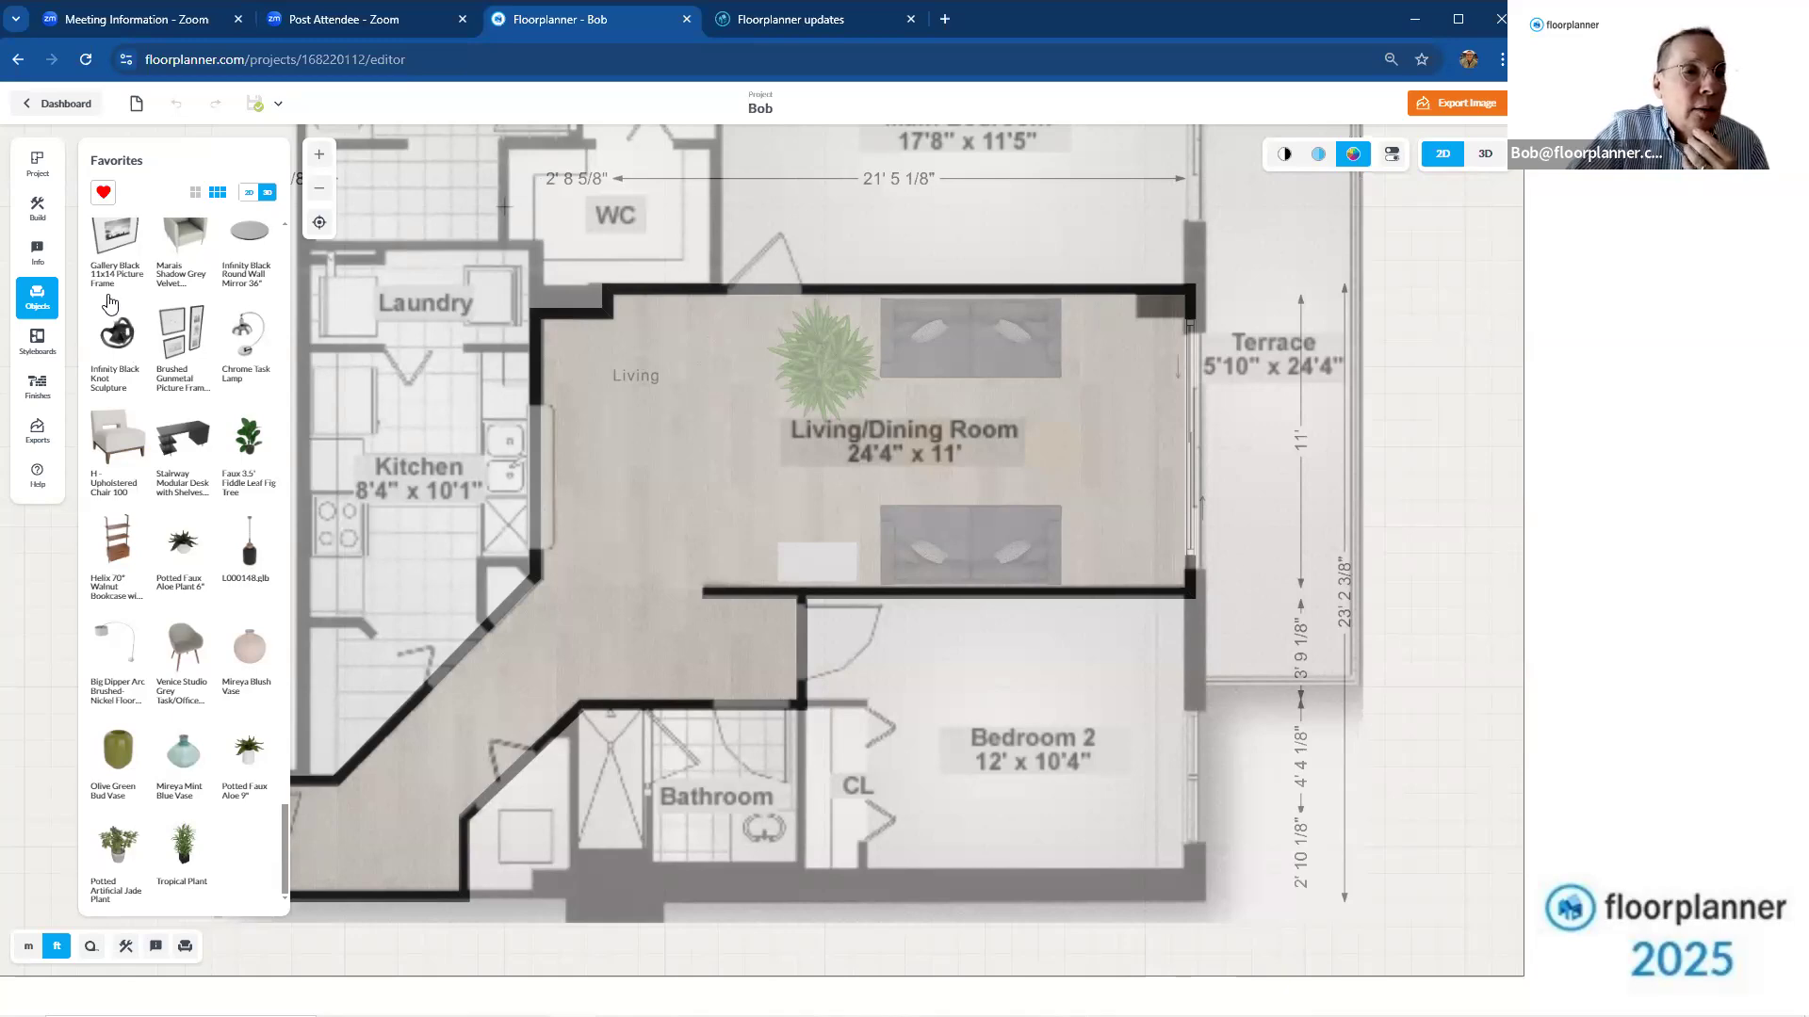
Add the Benjamin Moore Designer Classics color CC-754 Polar Jade to the favorite finishes
{"action": "left_click", "coordinate": [35, 394]}
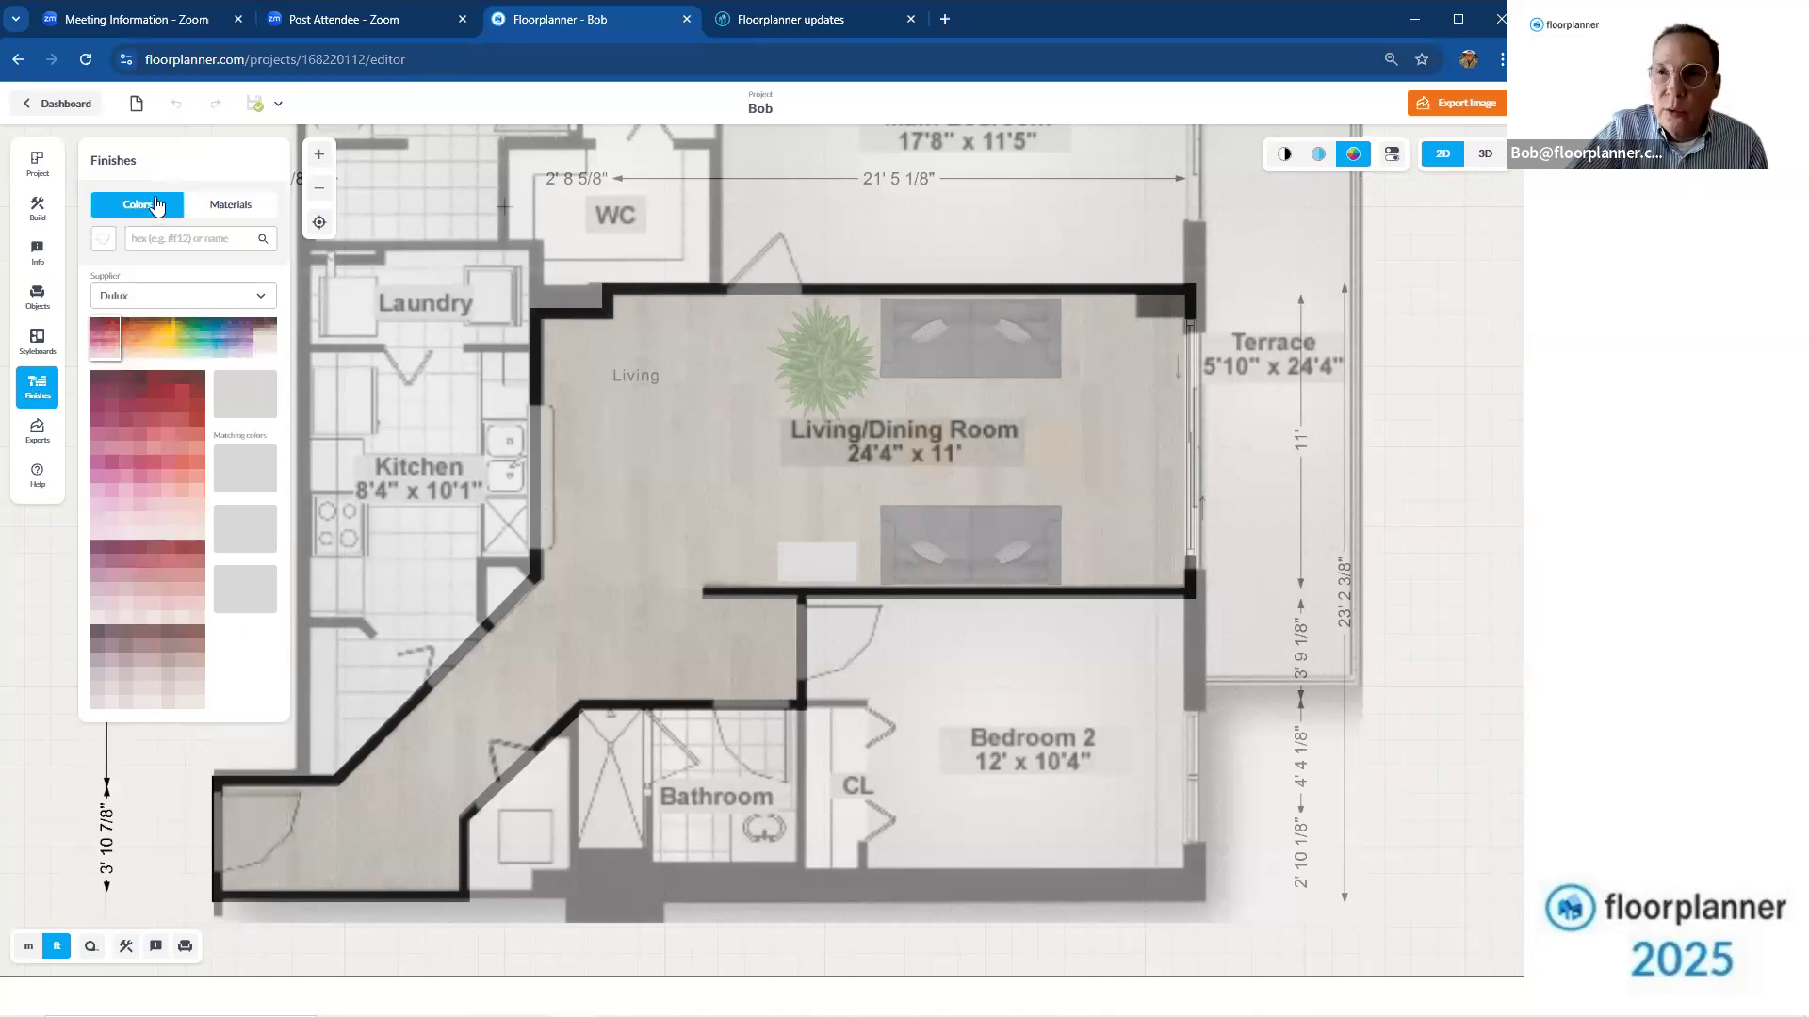
{"action": "left_click", "coordinate": [261, 298]}
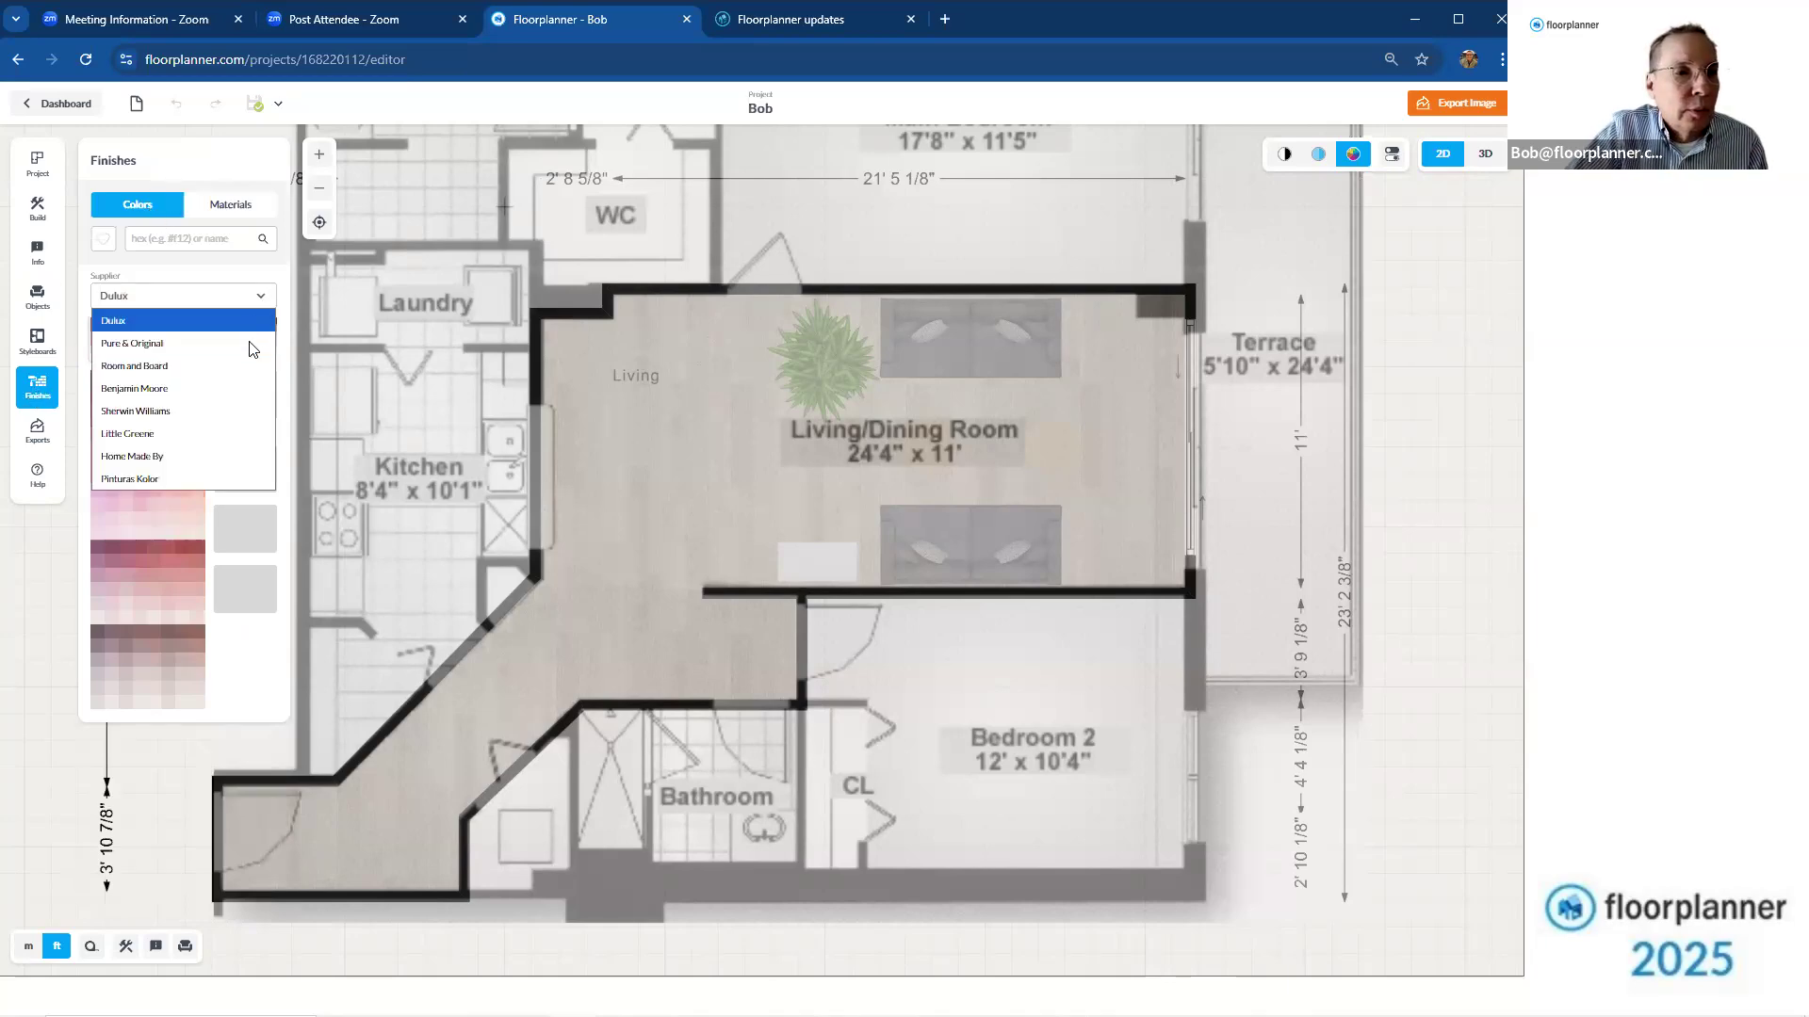
{"action": "left_click", "coordinate": [240, 390]}
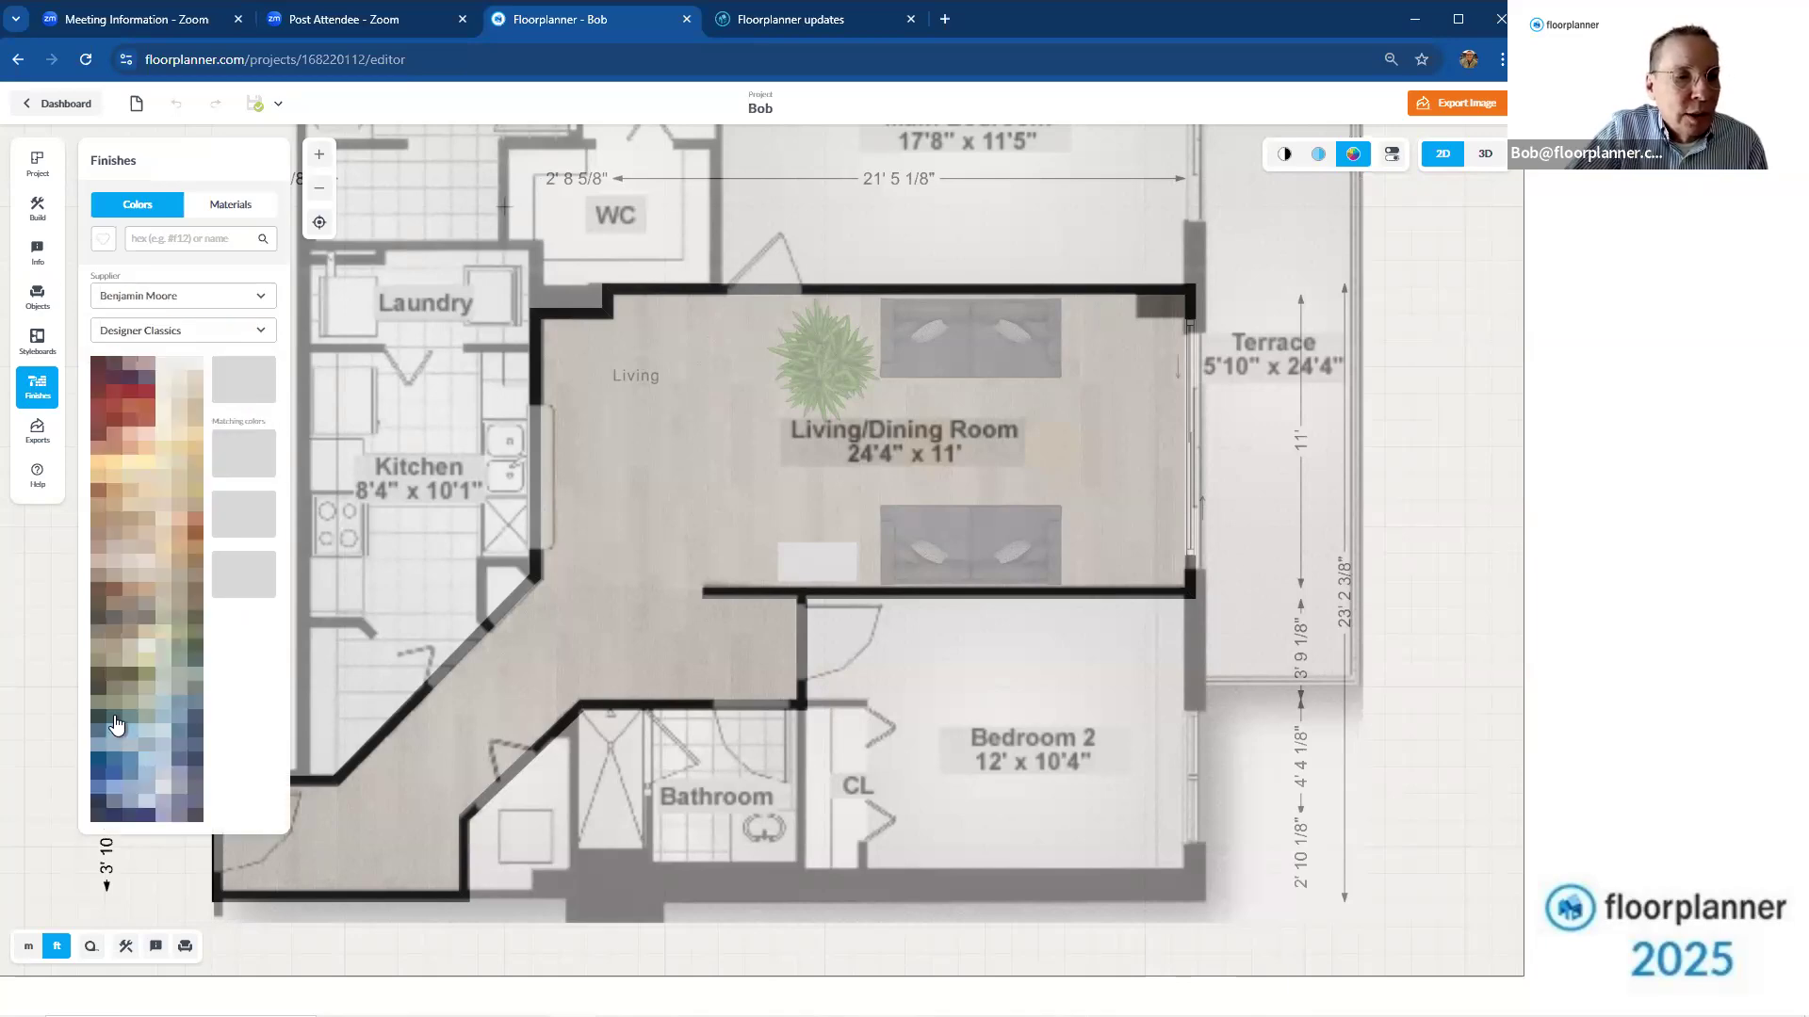
{"action": "left_click", "coordinate": [114, 719]}
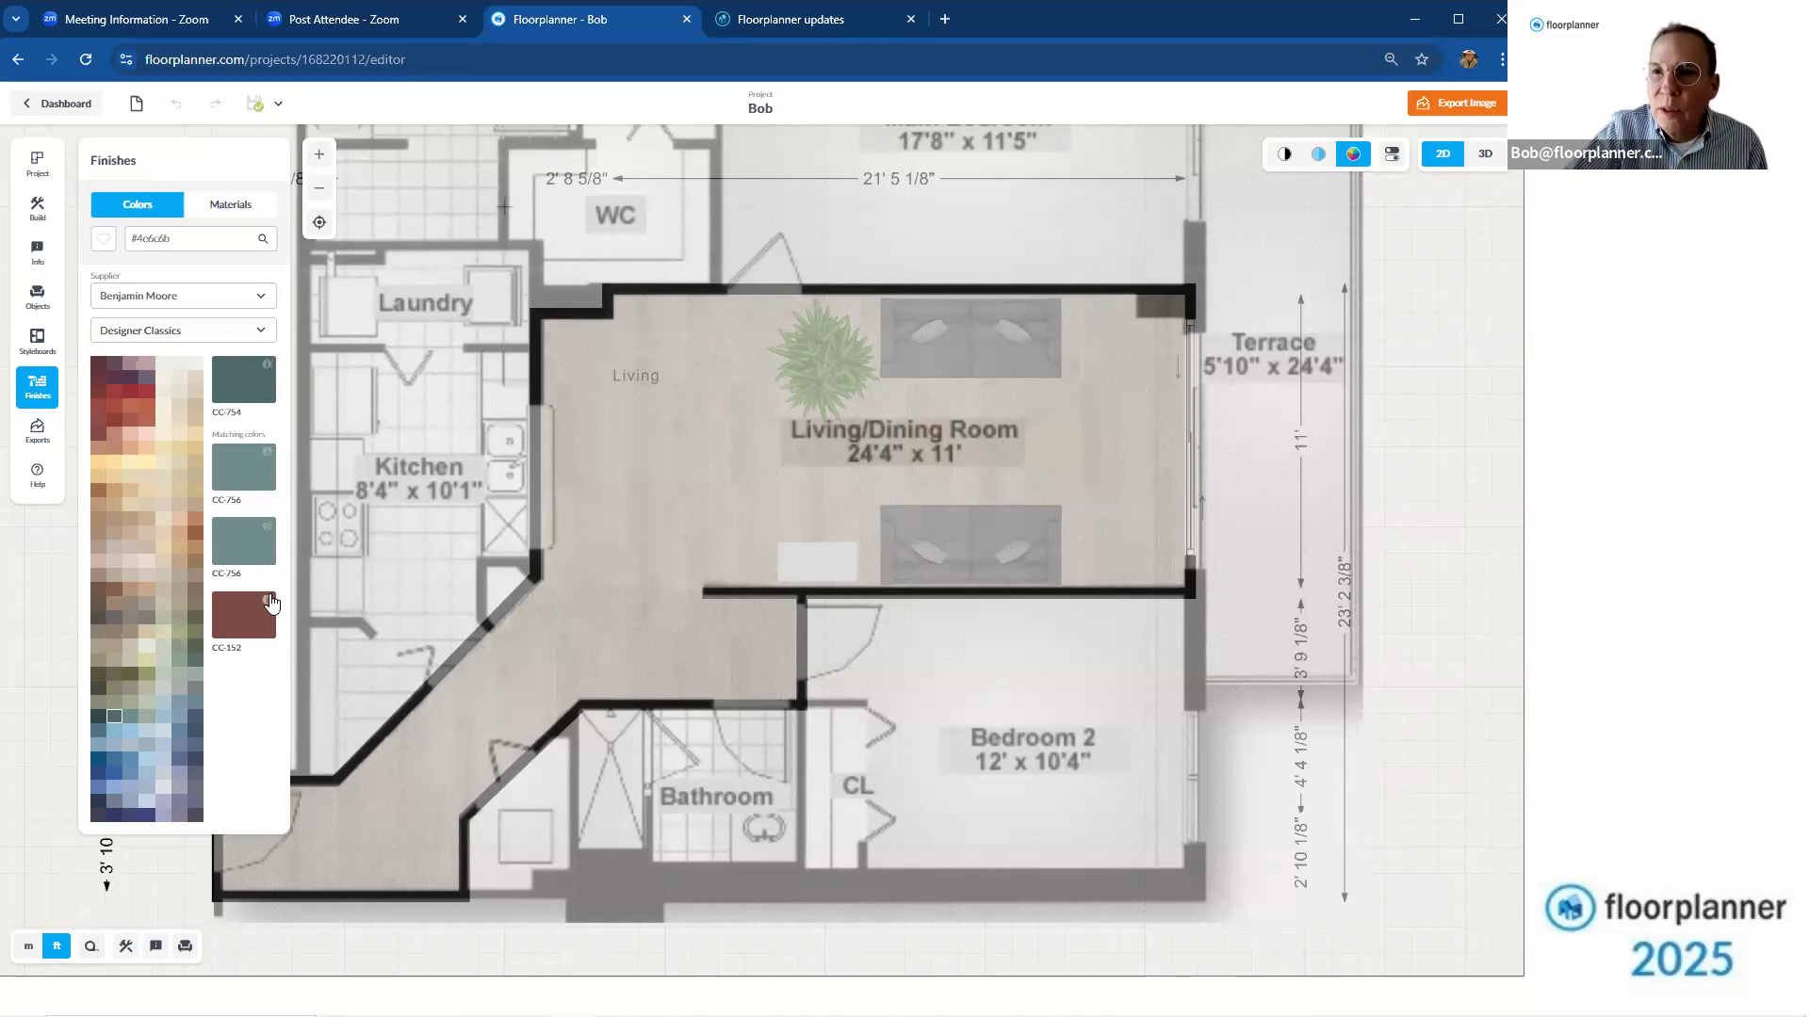
{"action": "left_click", "coordinate": [267, 364]}
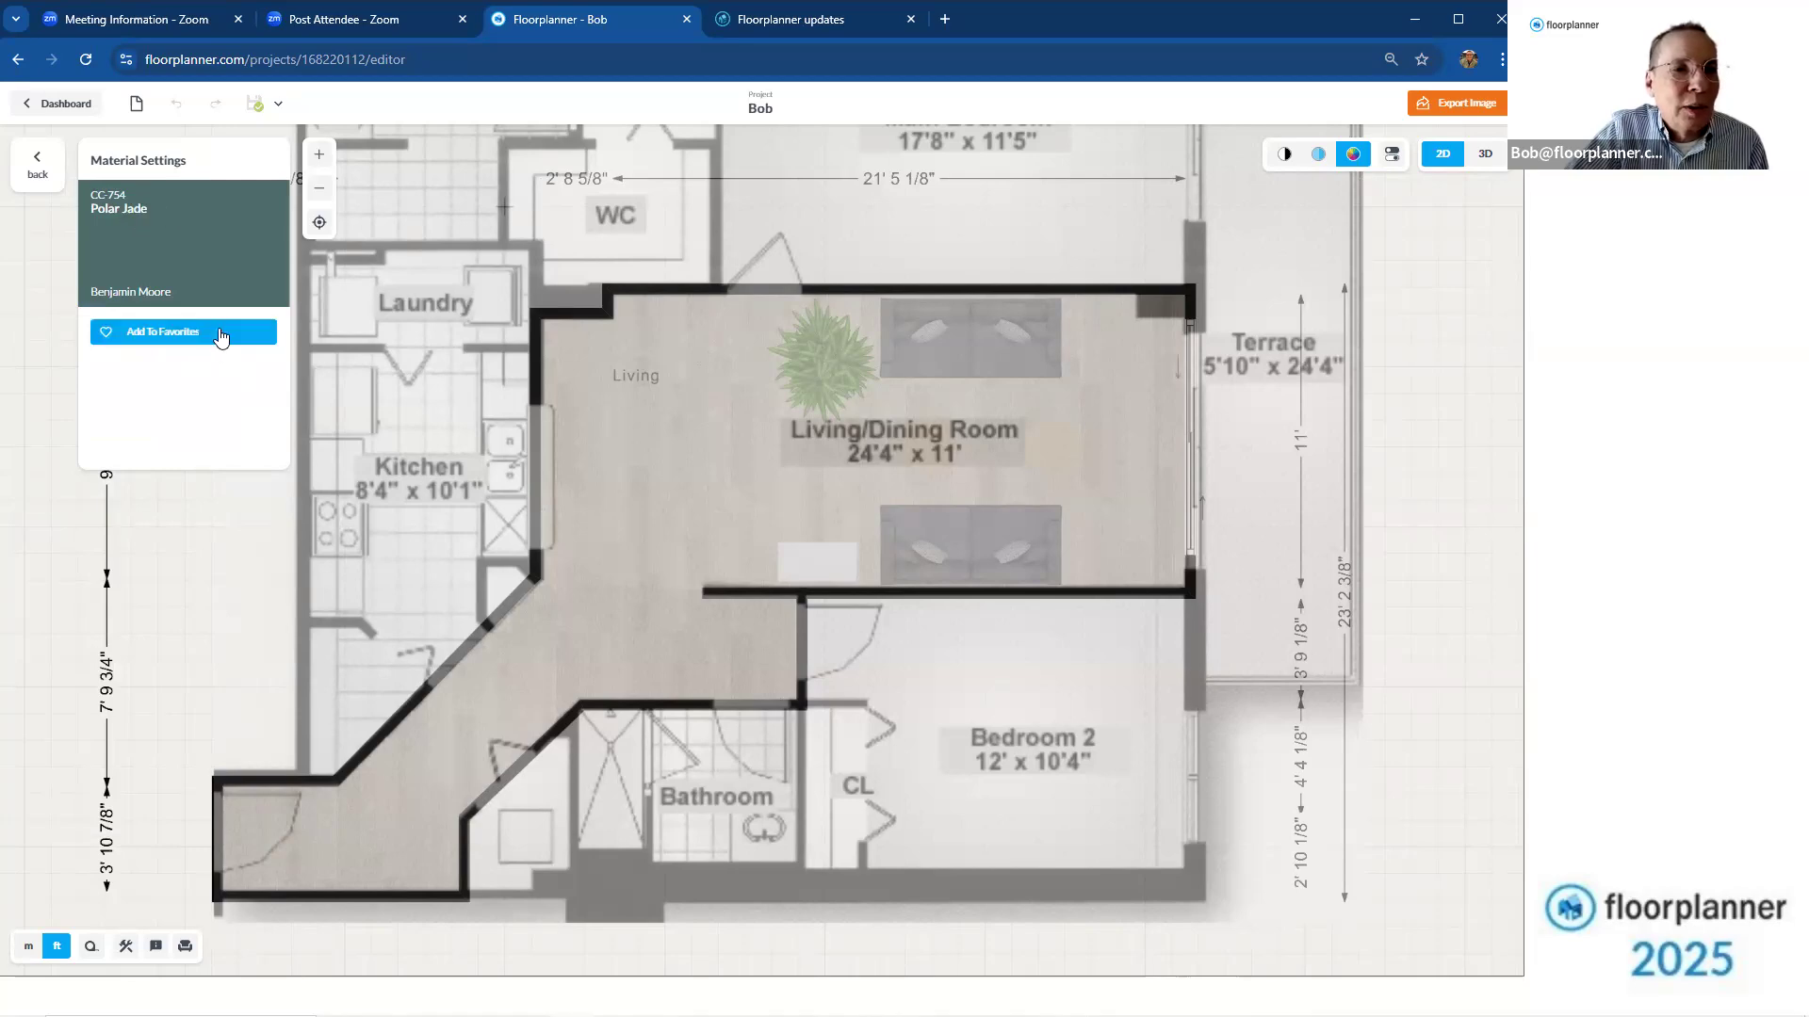
{"action": "left_click", "coordinate": [221, 337]}
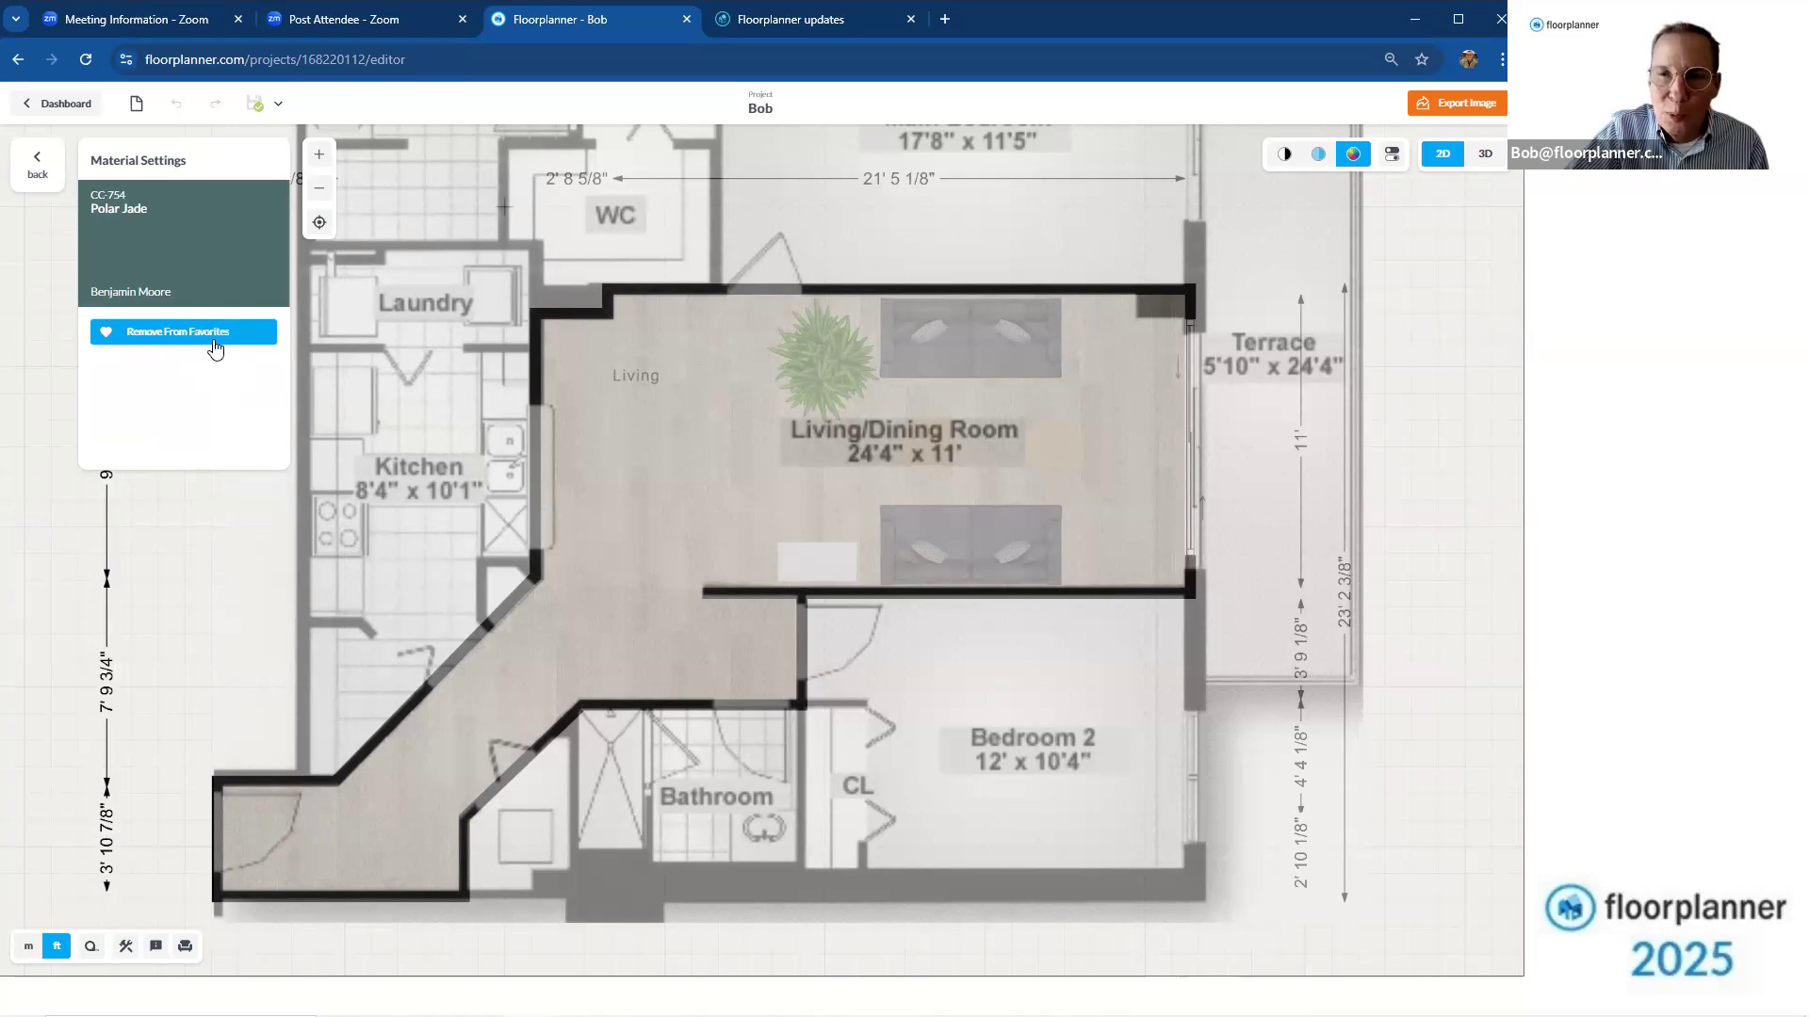
Look through the favorite colors down to the end of the list, return to the full color list, and select the hex code in the search field
{"action": "left_click", "coordinate": [38, 167]}
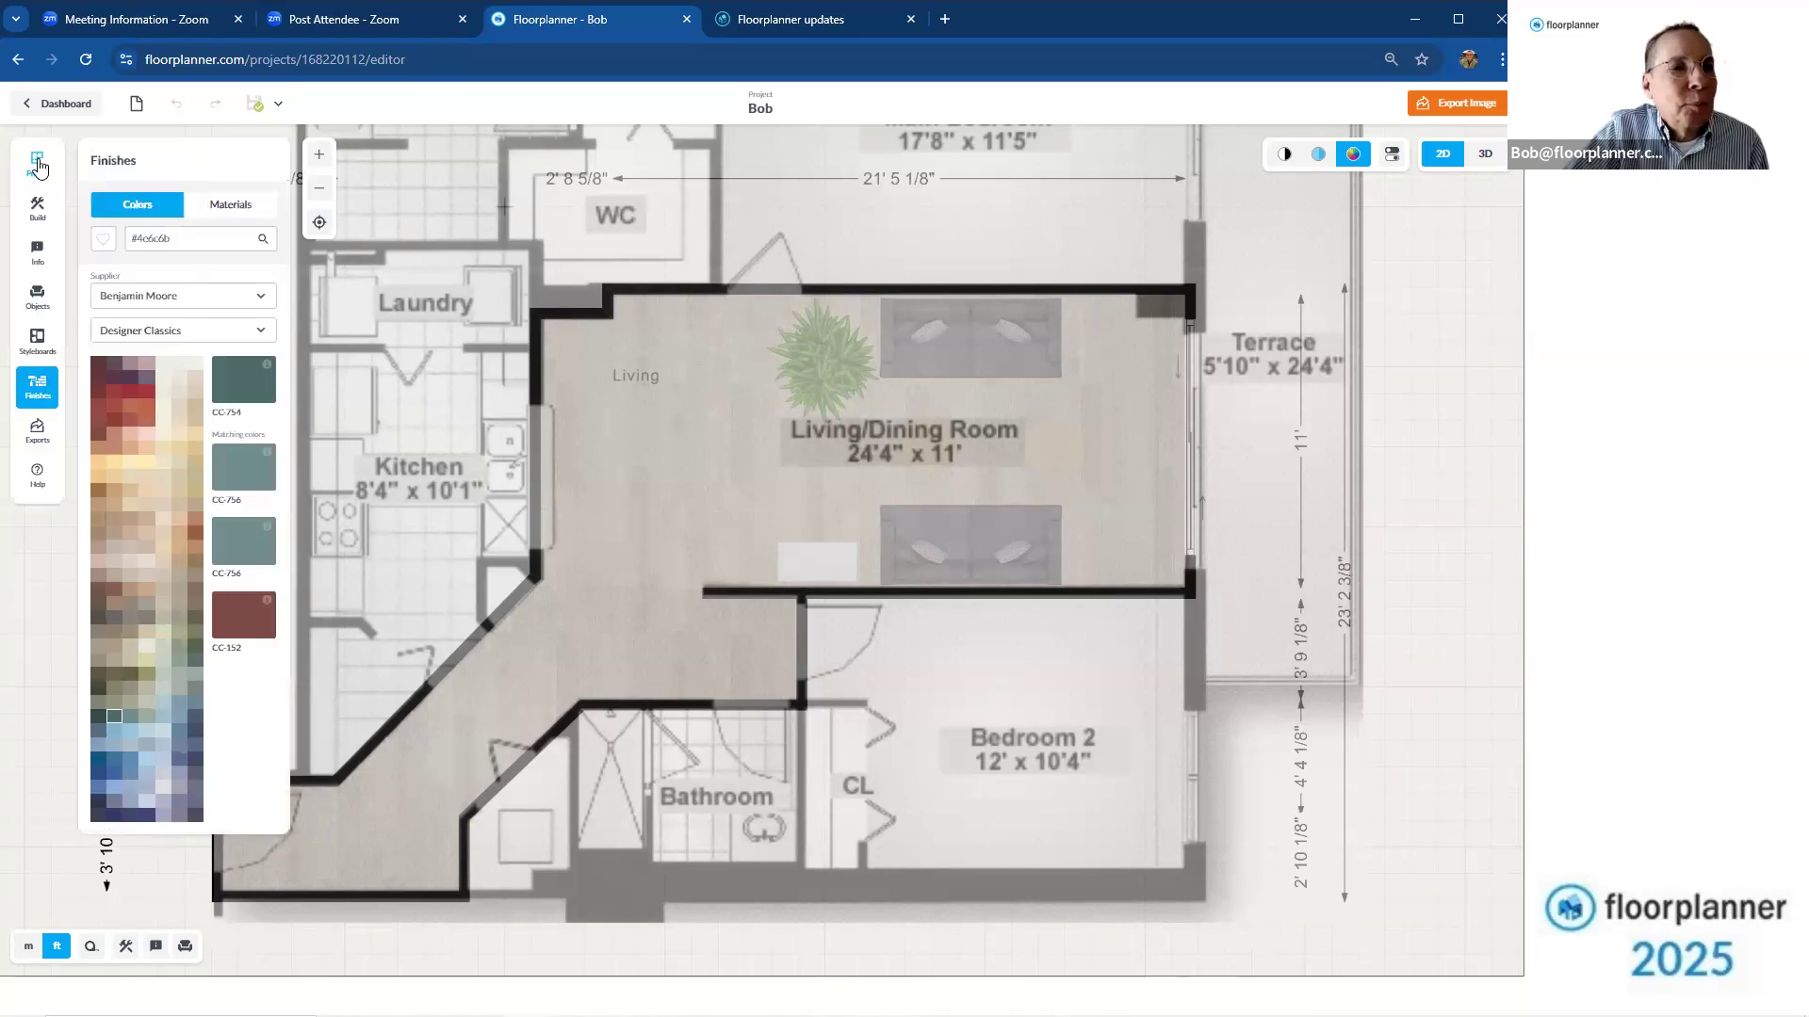
{"action": "left_click", "coordinate": [104, 243]}
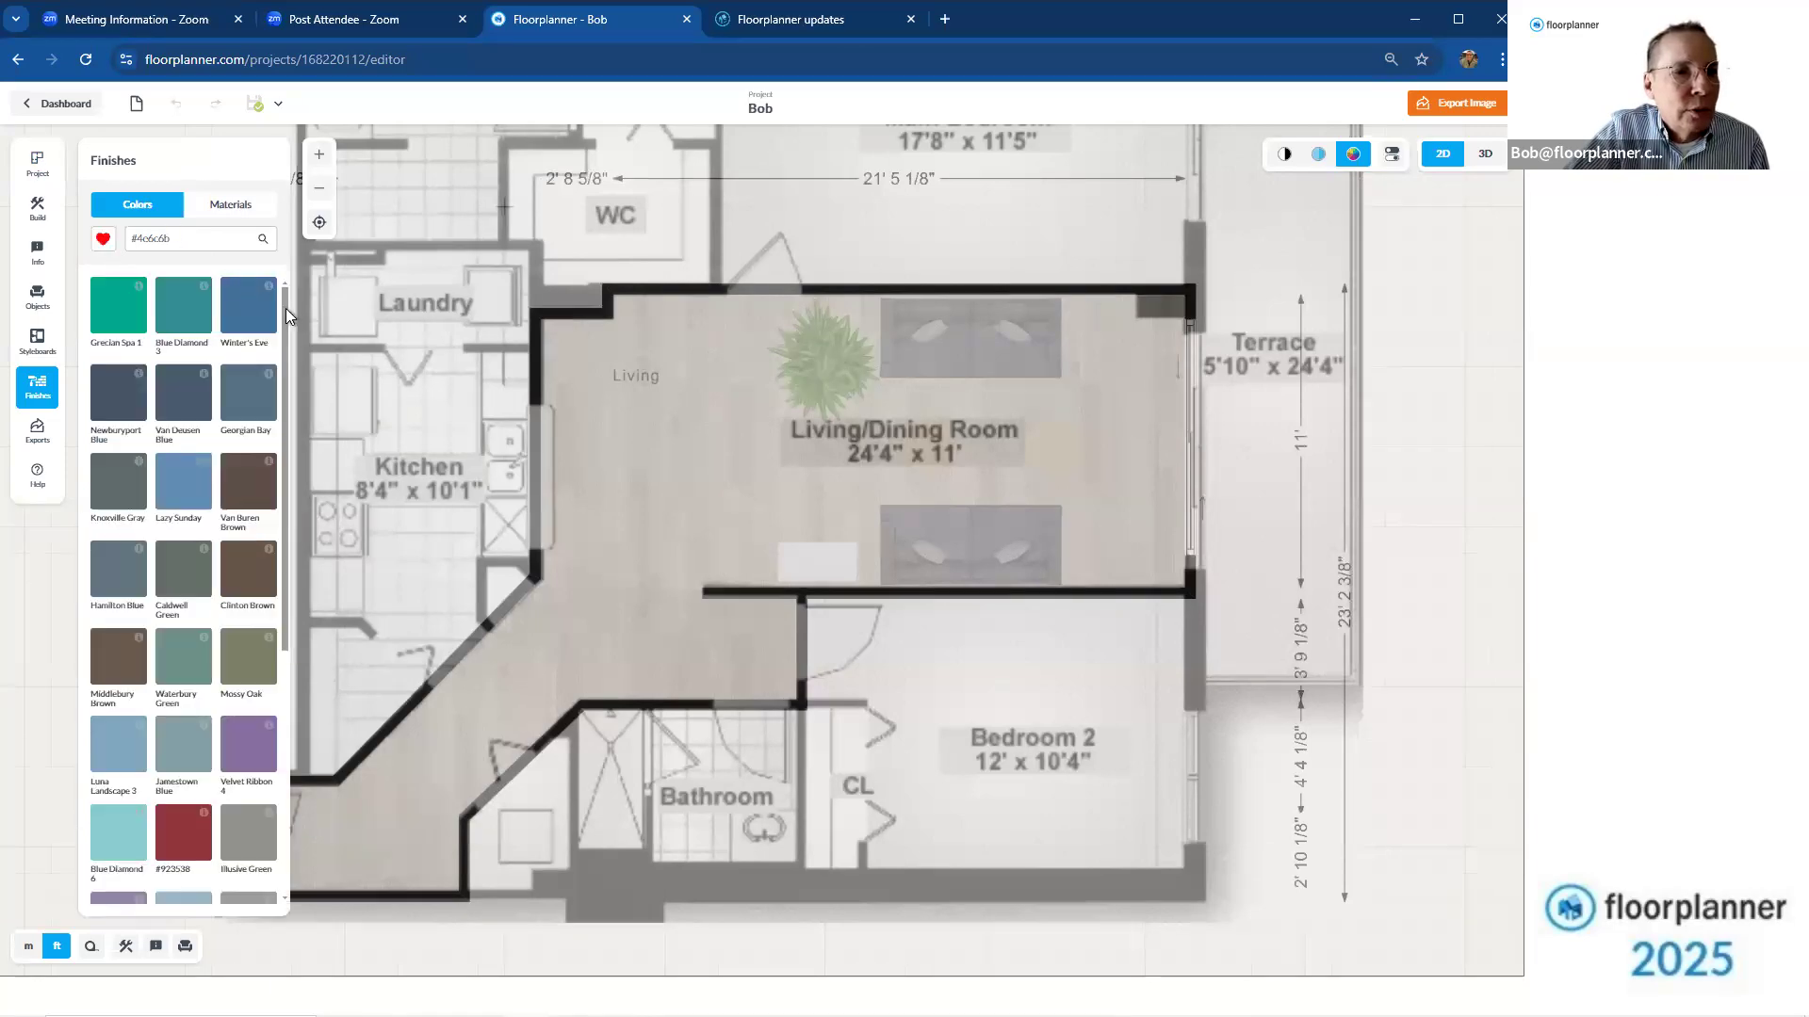
{"action": "left_click_drag", "start_coordinate": [285, 313], "coordinate": [296, 625]}
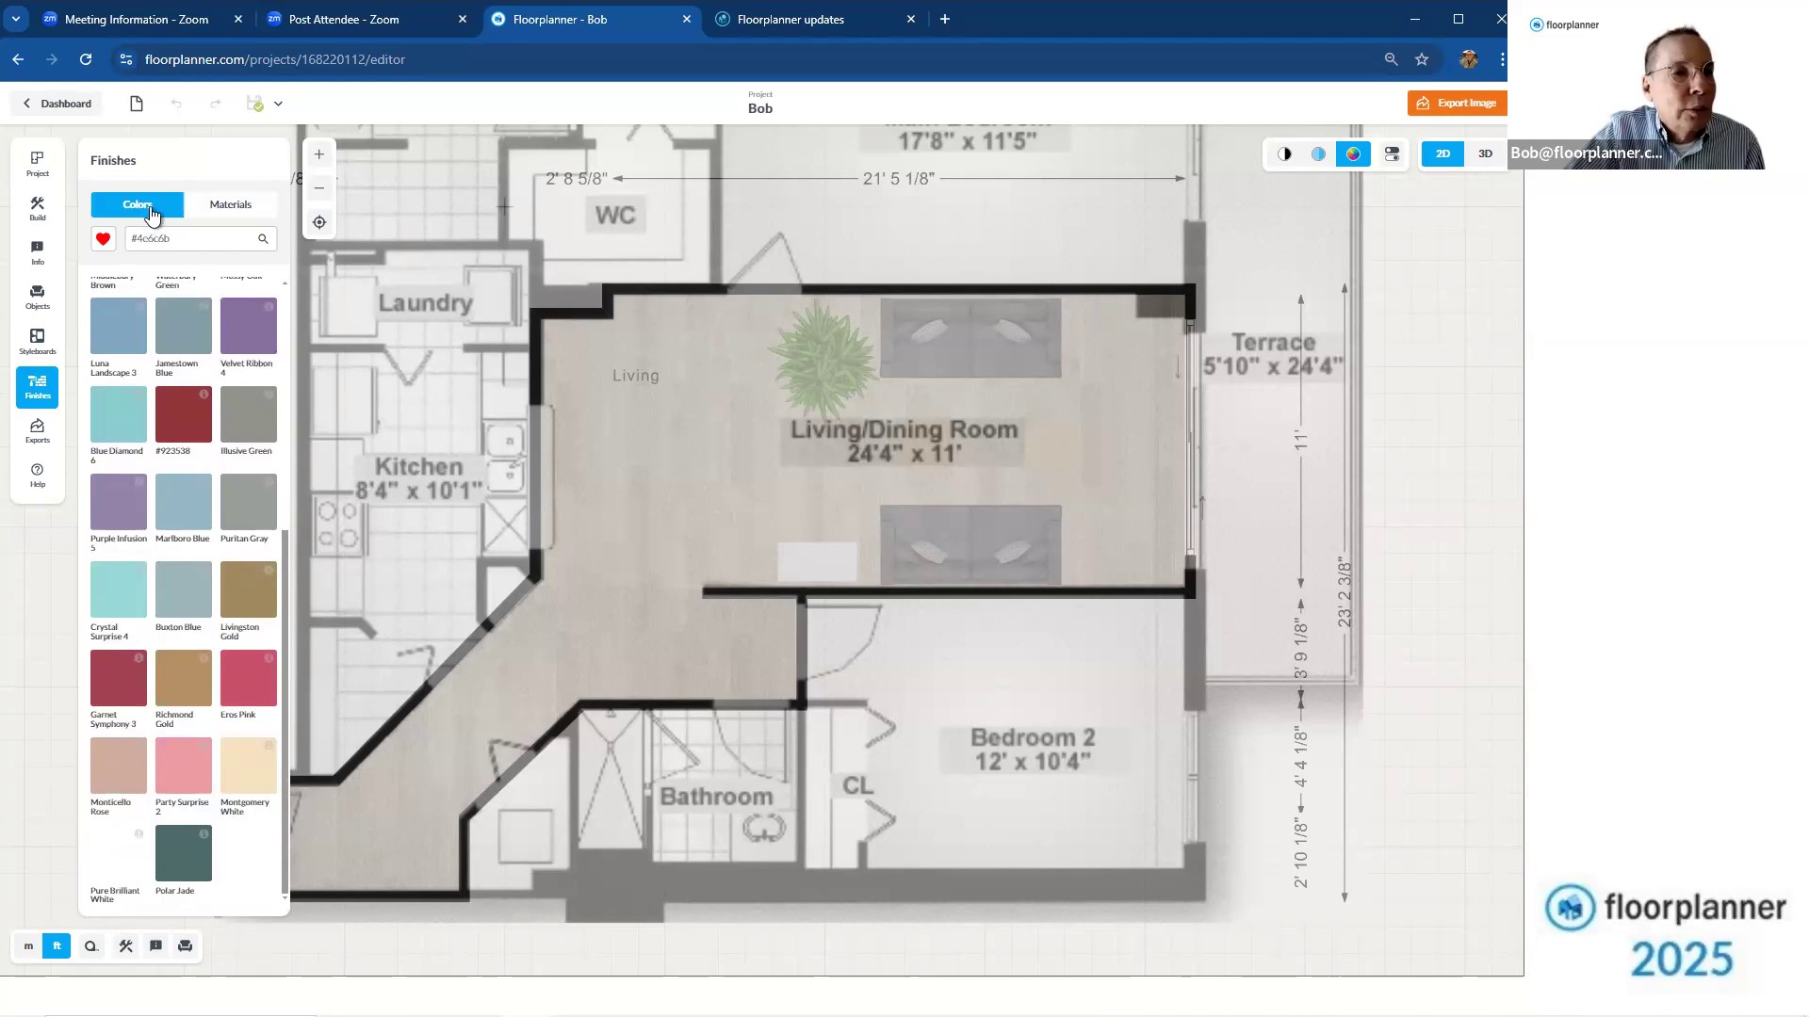
{"action": "left_click", "coordinate": [105, 241]}
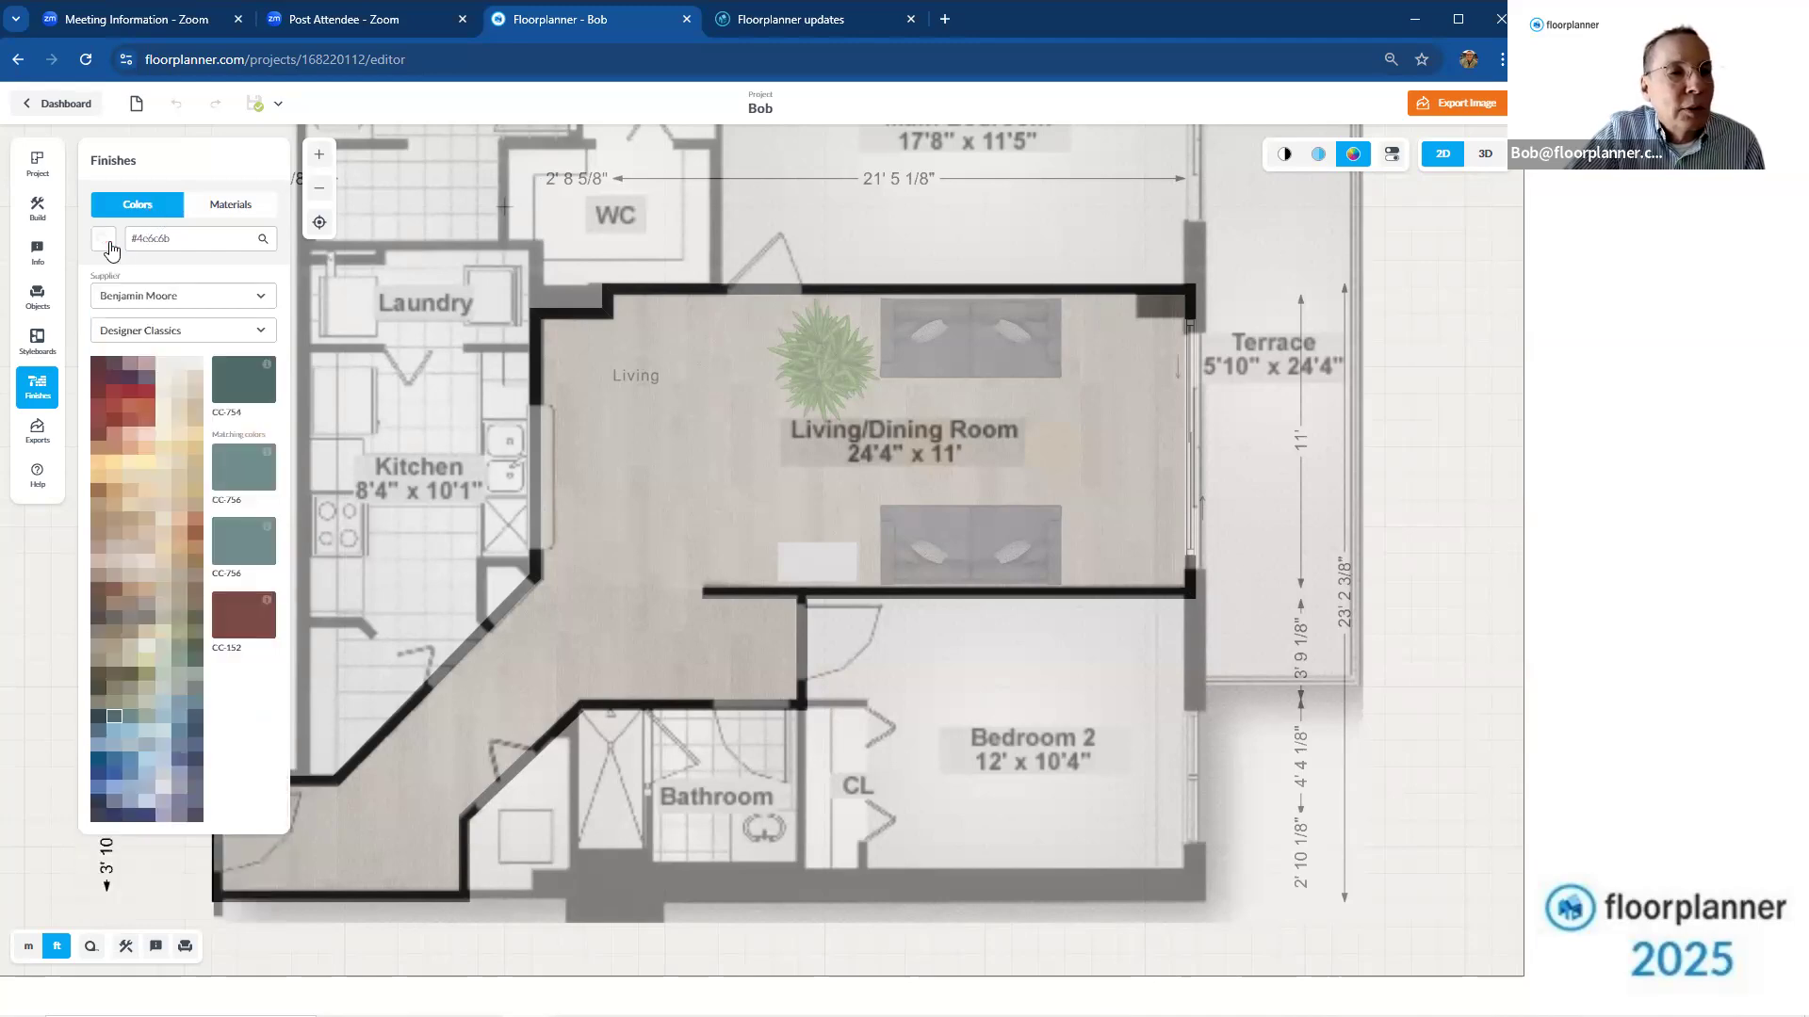
{"action": "left_click", "coordinate": [203, 237]}
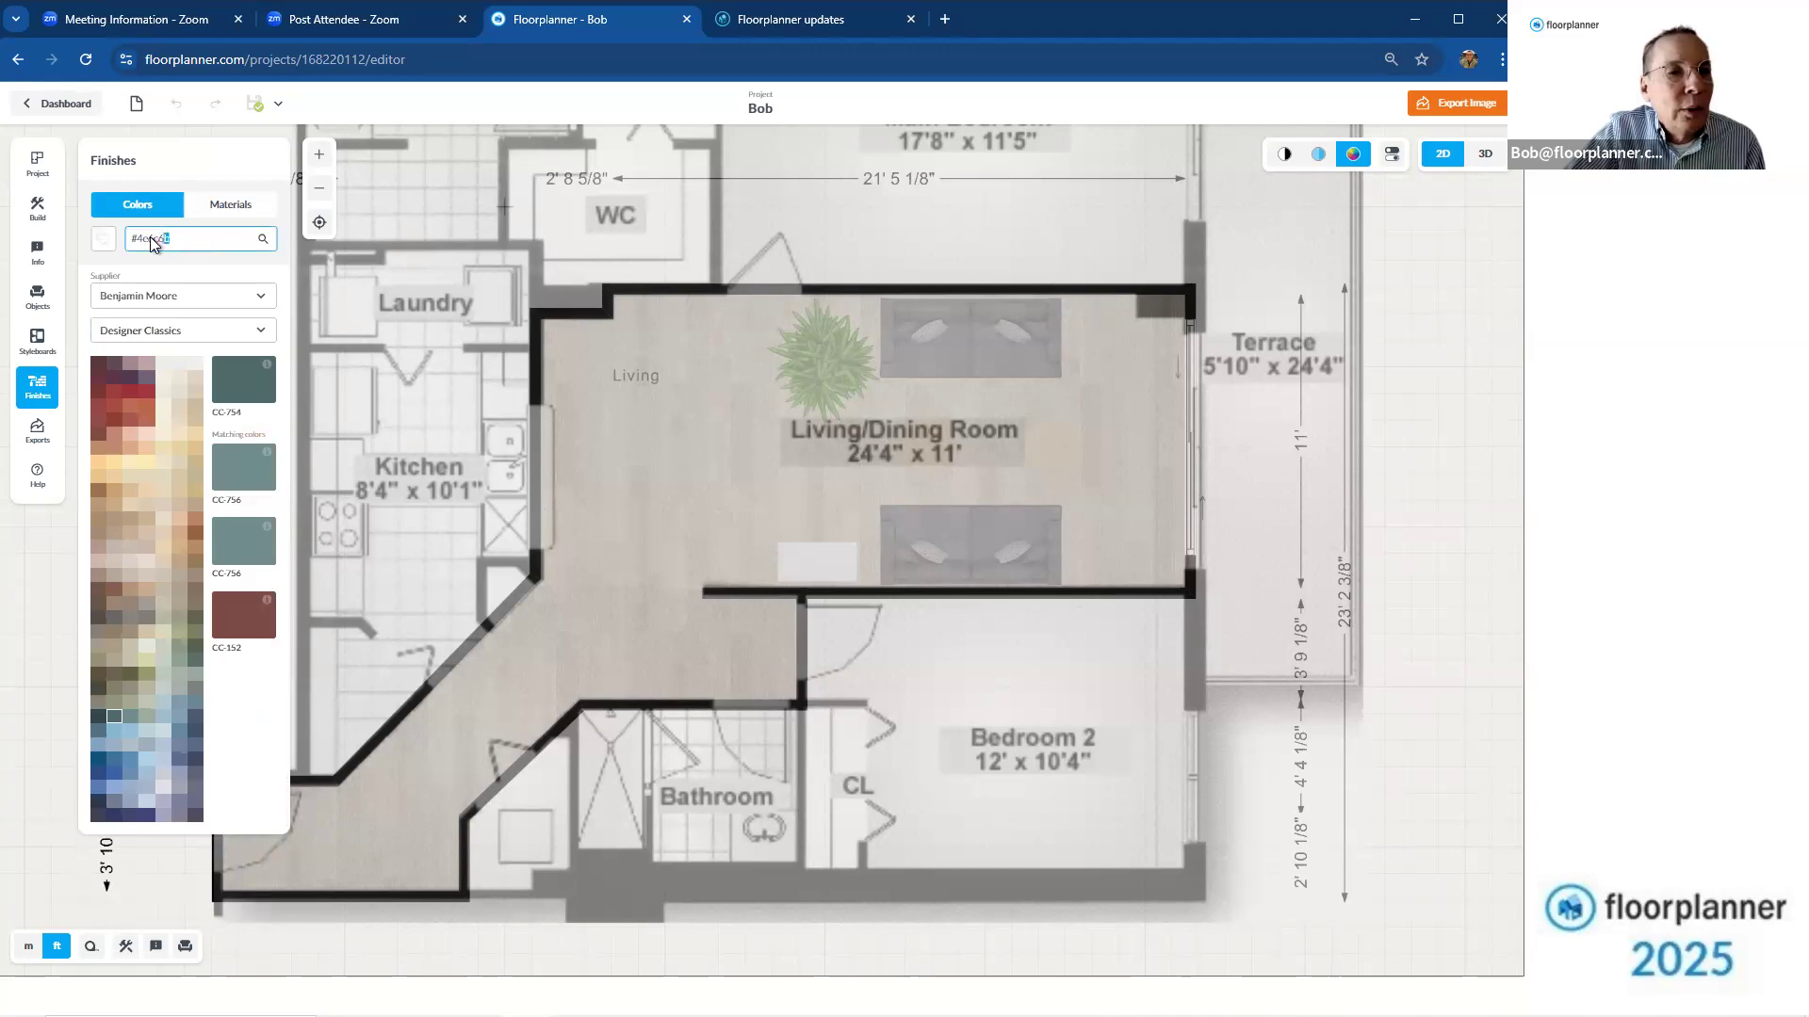
{"action": "left_click_drag", "start_coordinate": [134, 243], "coordinate": [128, 241]}
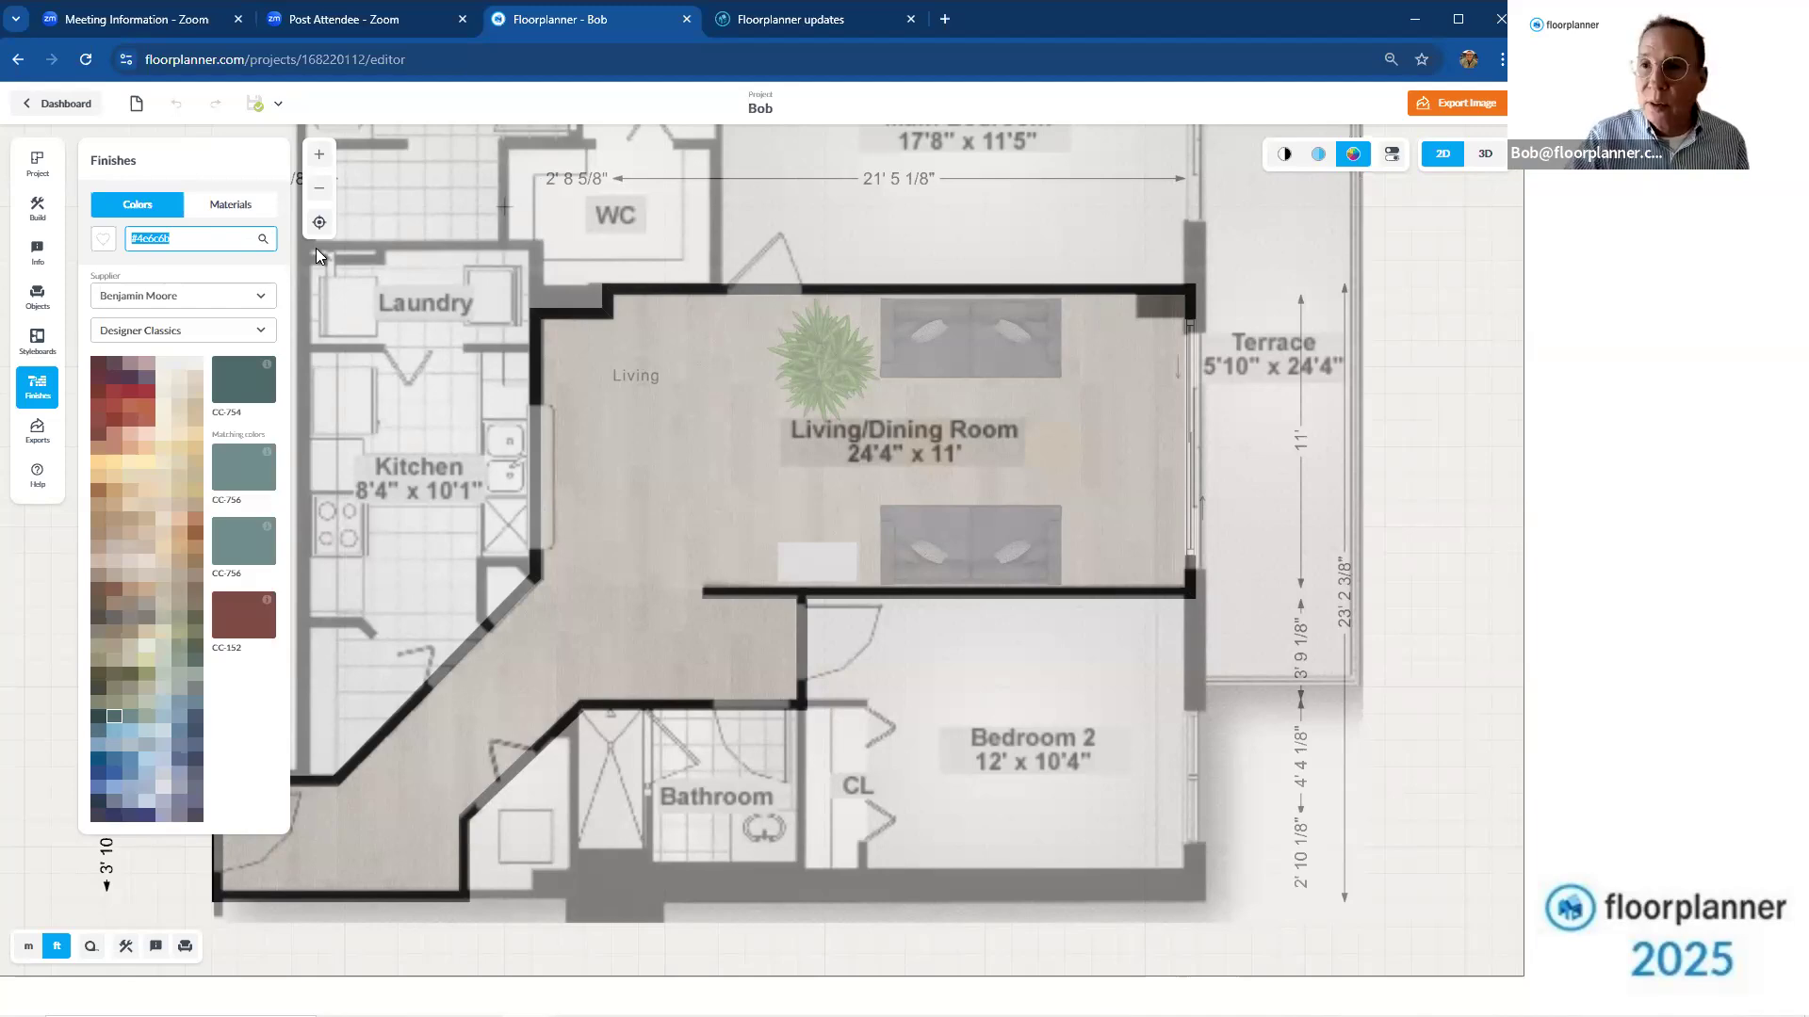
Add the Songbird Wallpaper - Sky/Frech Blue material to the favorite finishes, return to the materials list, and close the finishes library
{"action": "left_click", "coordinate": [263, 213]}
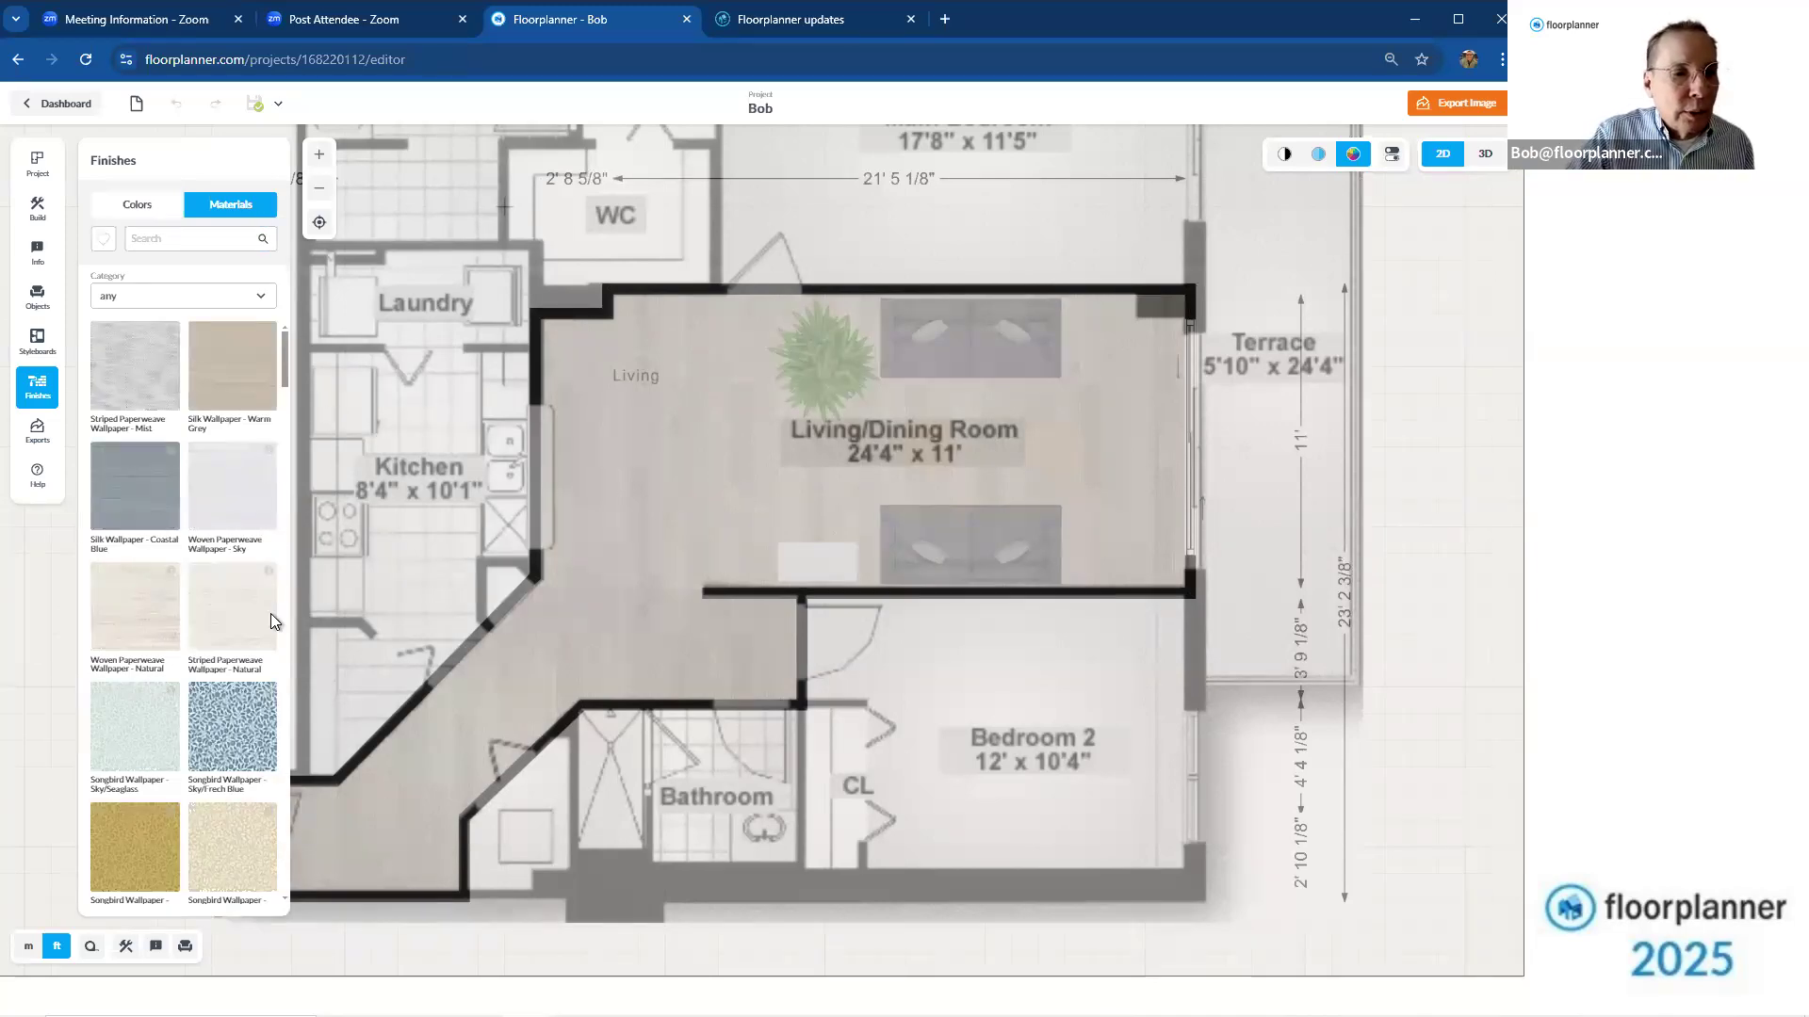
{"action": "left_click", "coordinate": [272, 692]}
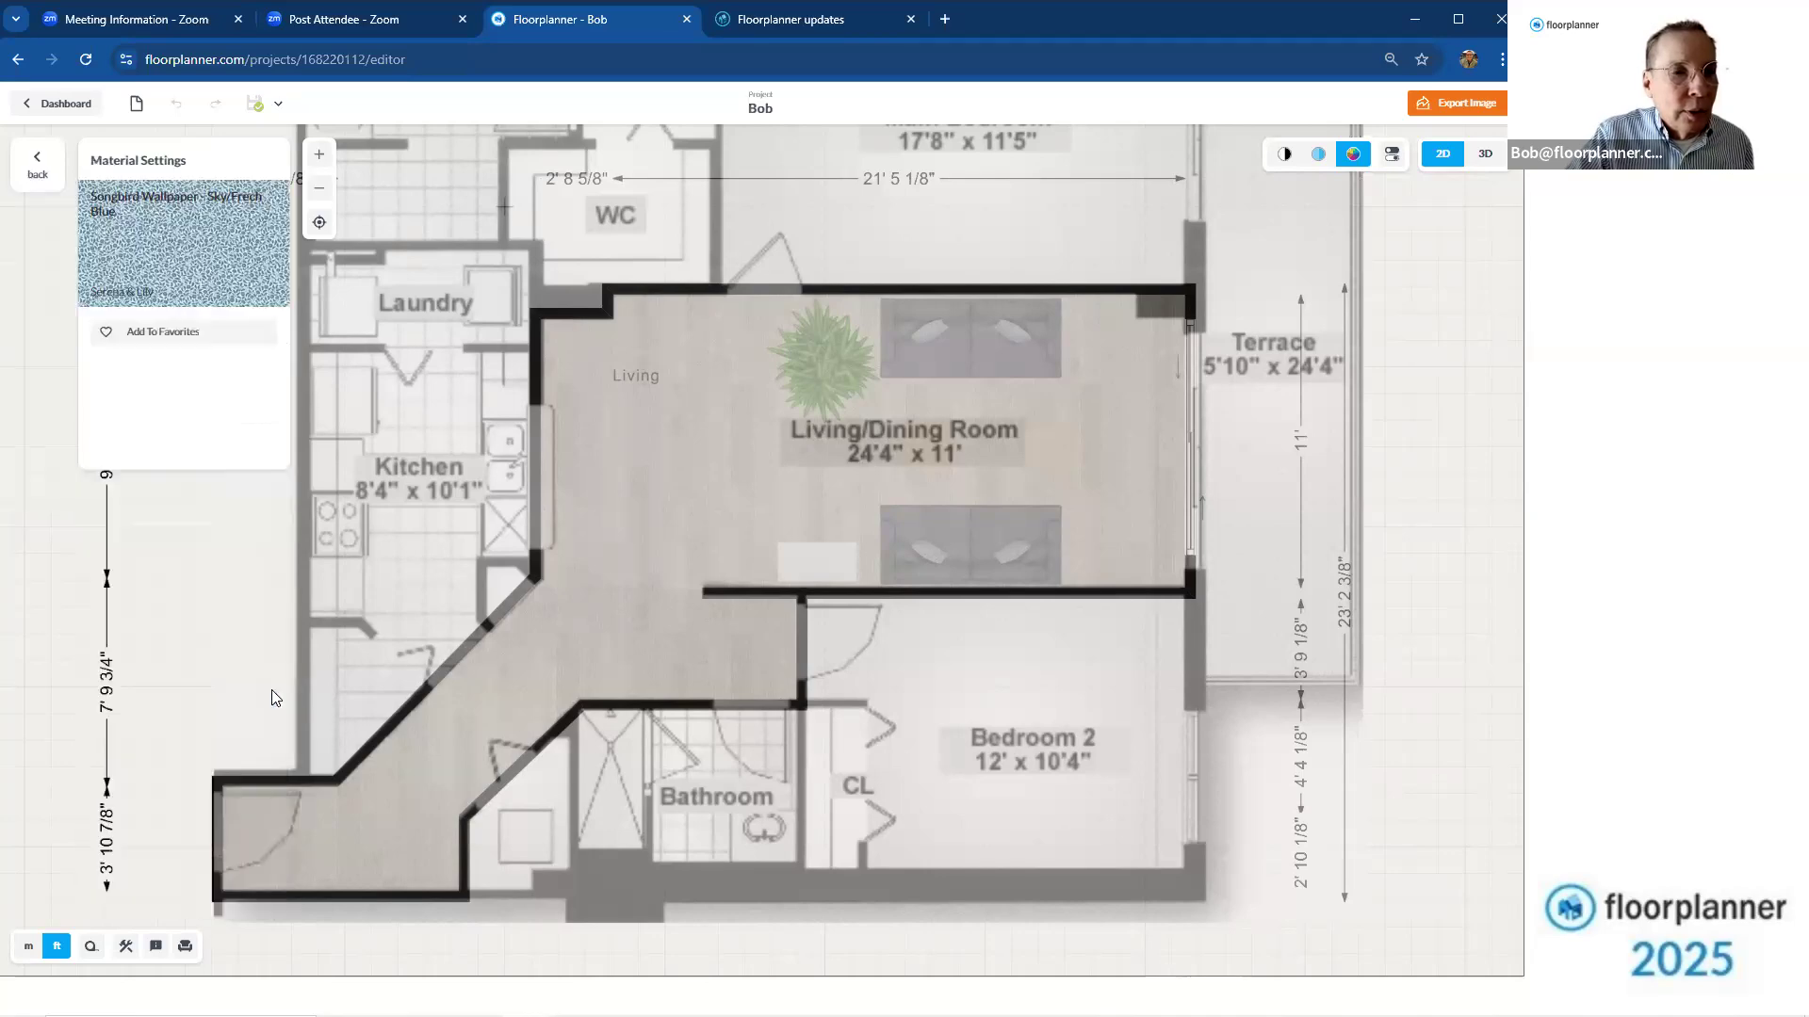
{"action": "left_click", "coordinate": [203, 334]}
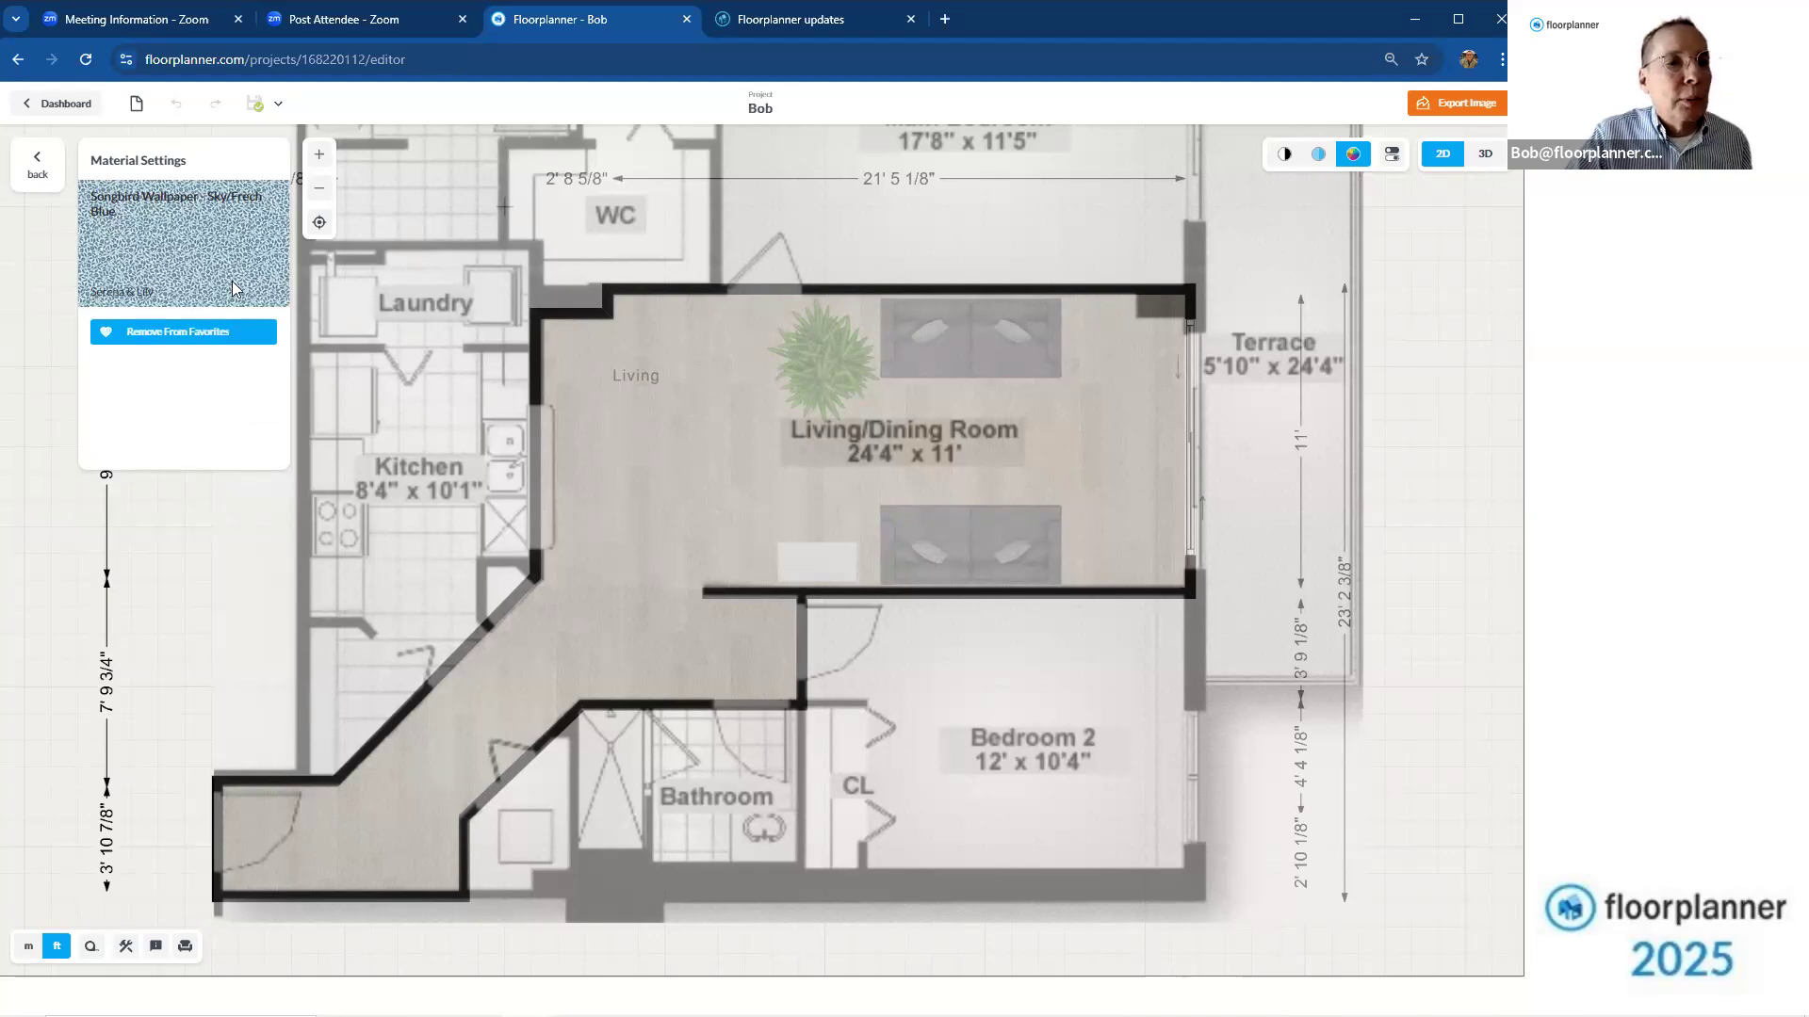
{"action": "left_click", "coordinate": [38, 168]}
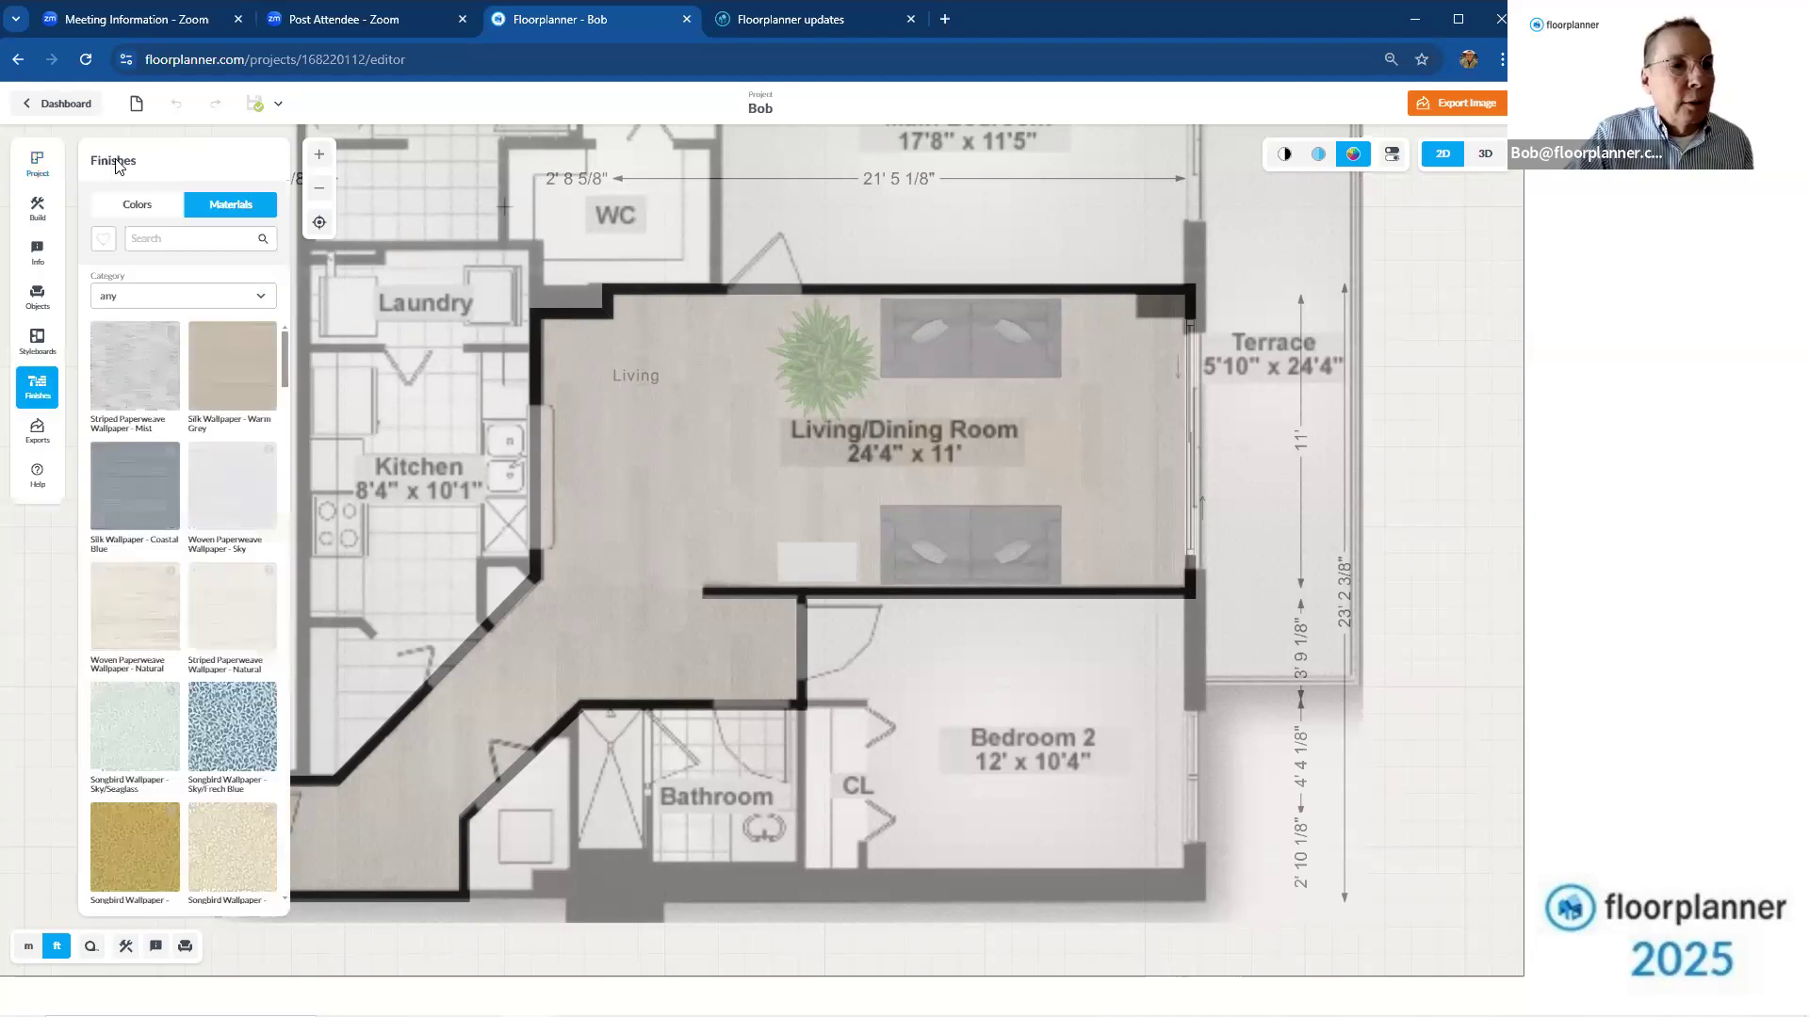
{"action": "left_click", "coordinate": [103, 240]}
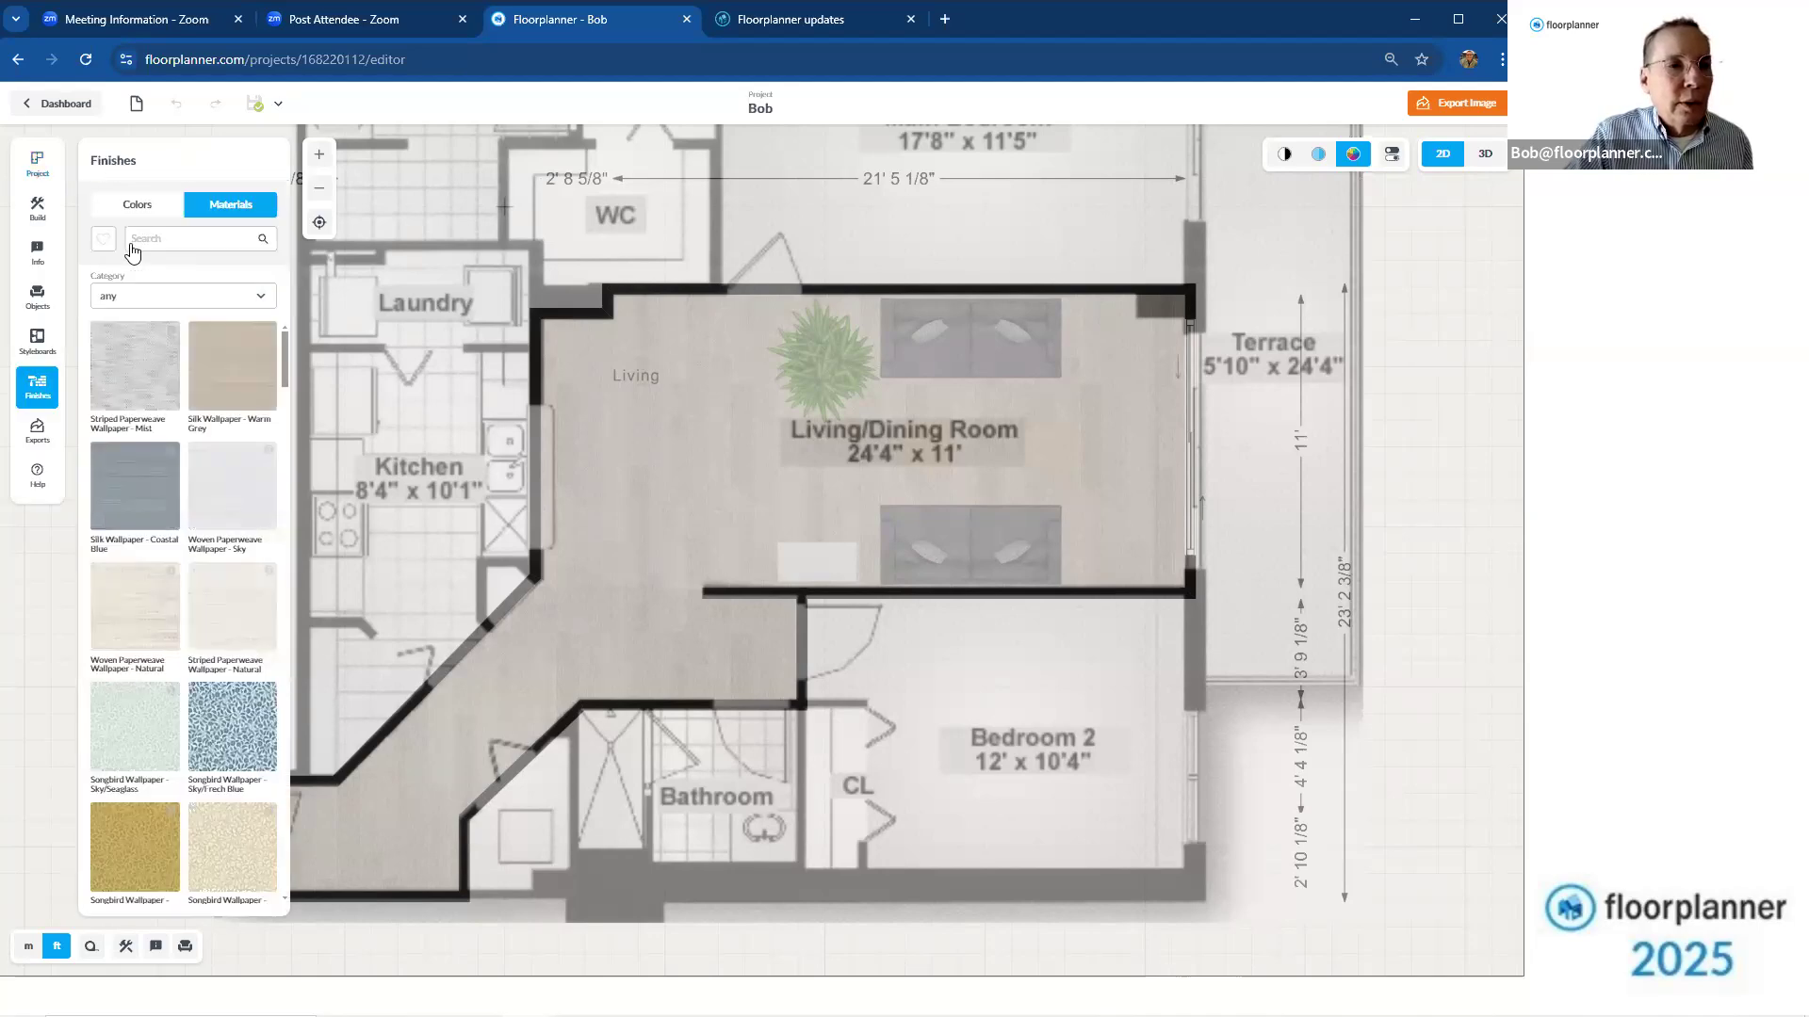
{"action": "scroll", "coordinate": [286, 386], "scroll_direction": "down", "scroll_amount": 1}
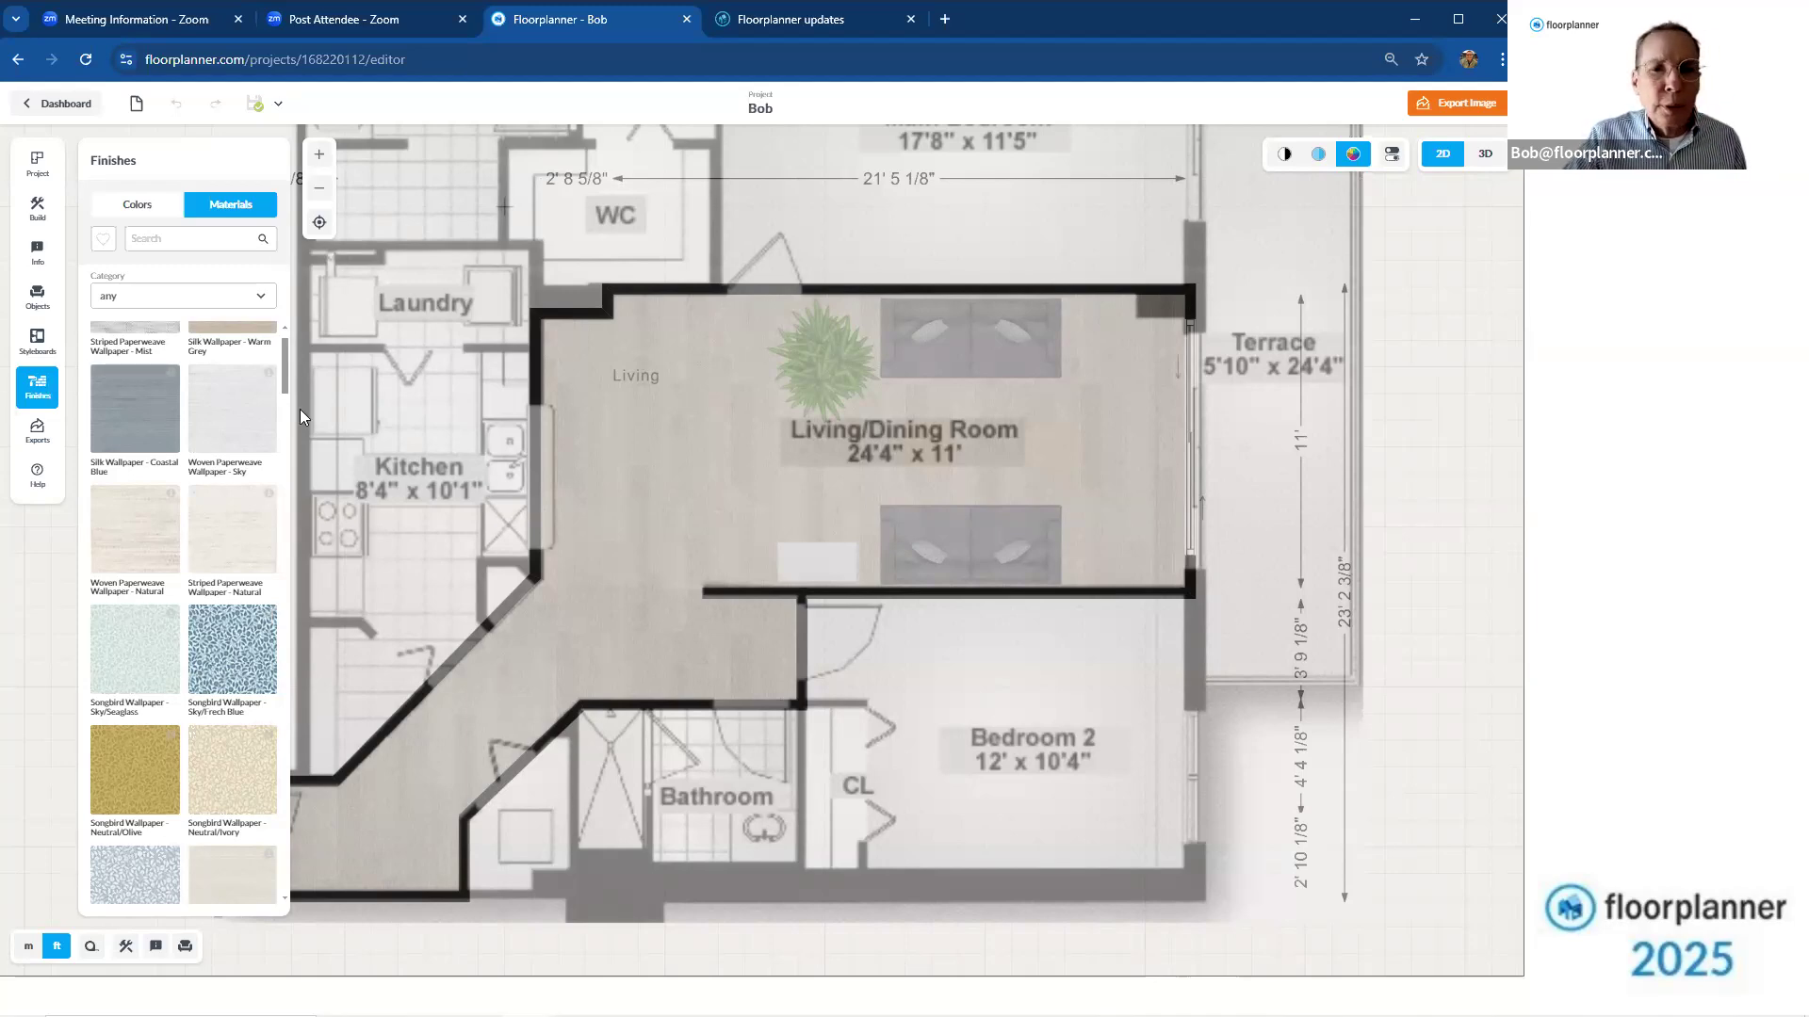
{"action": "left_click", "coordinate": [37, 386]}
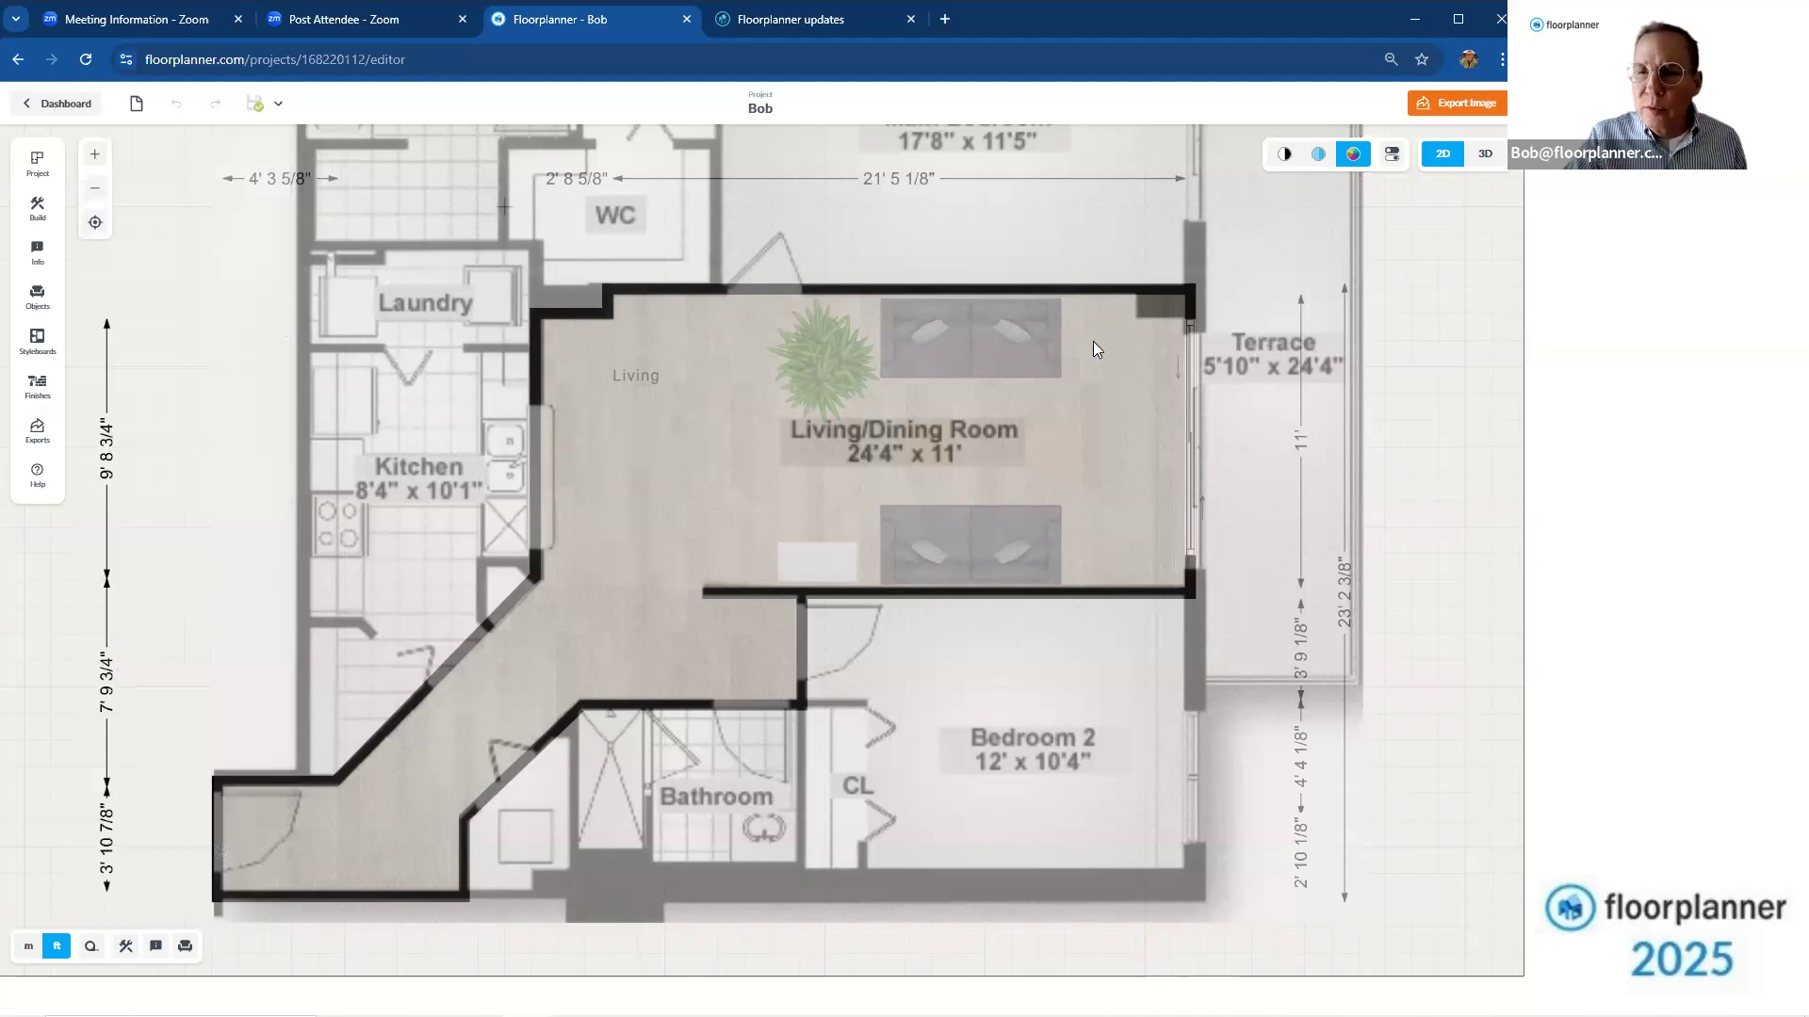
Select the Tropical Plant and the upper sofa in the living/dining room together, move them slightly down, and clear the selection
{"action": "scroll", "coordinate": [1092, 349], "scroll_direction": "up", "scroll_amount": 2}
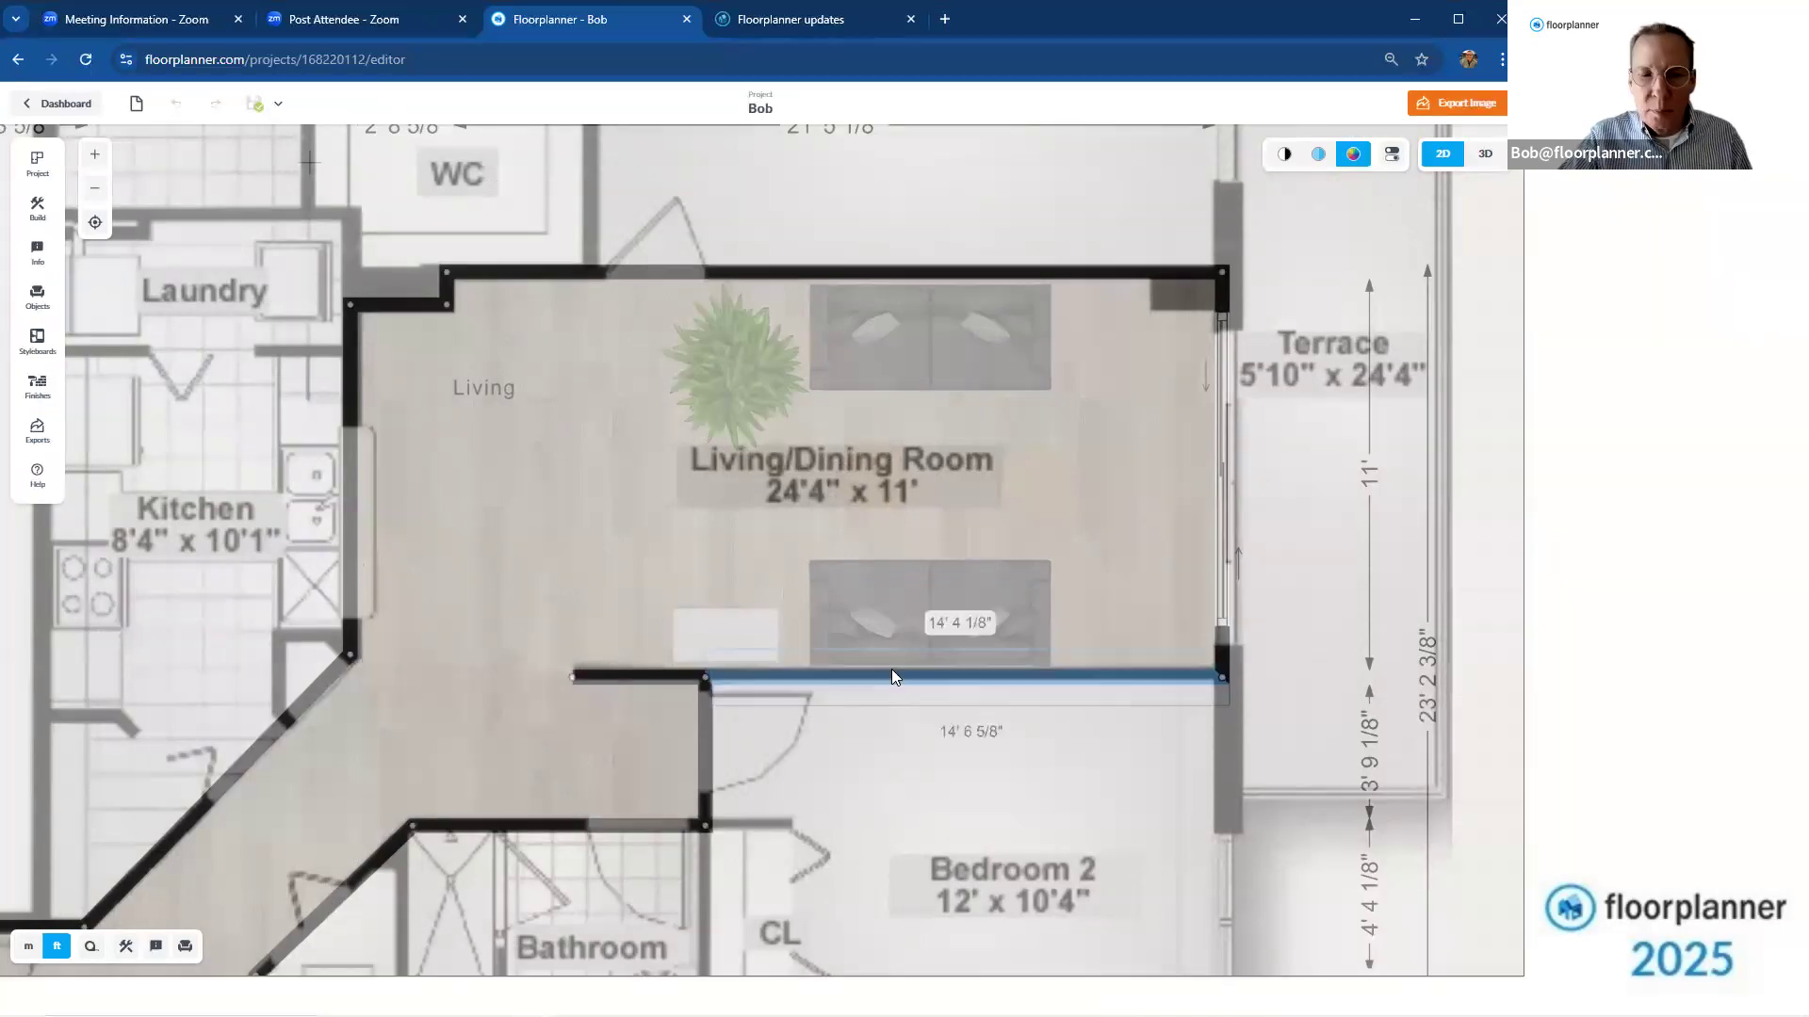
{"action": "left_click", "coordinate": [746, 384]}
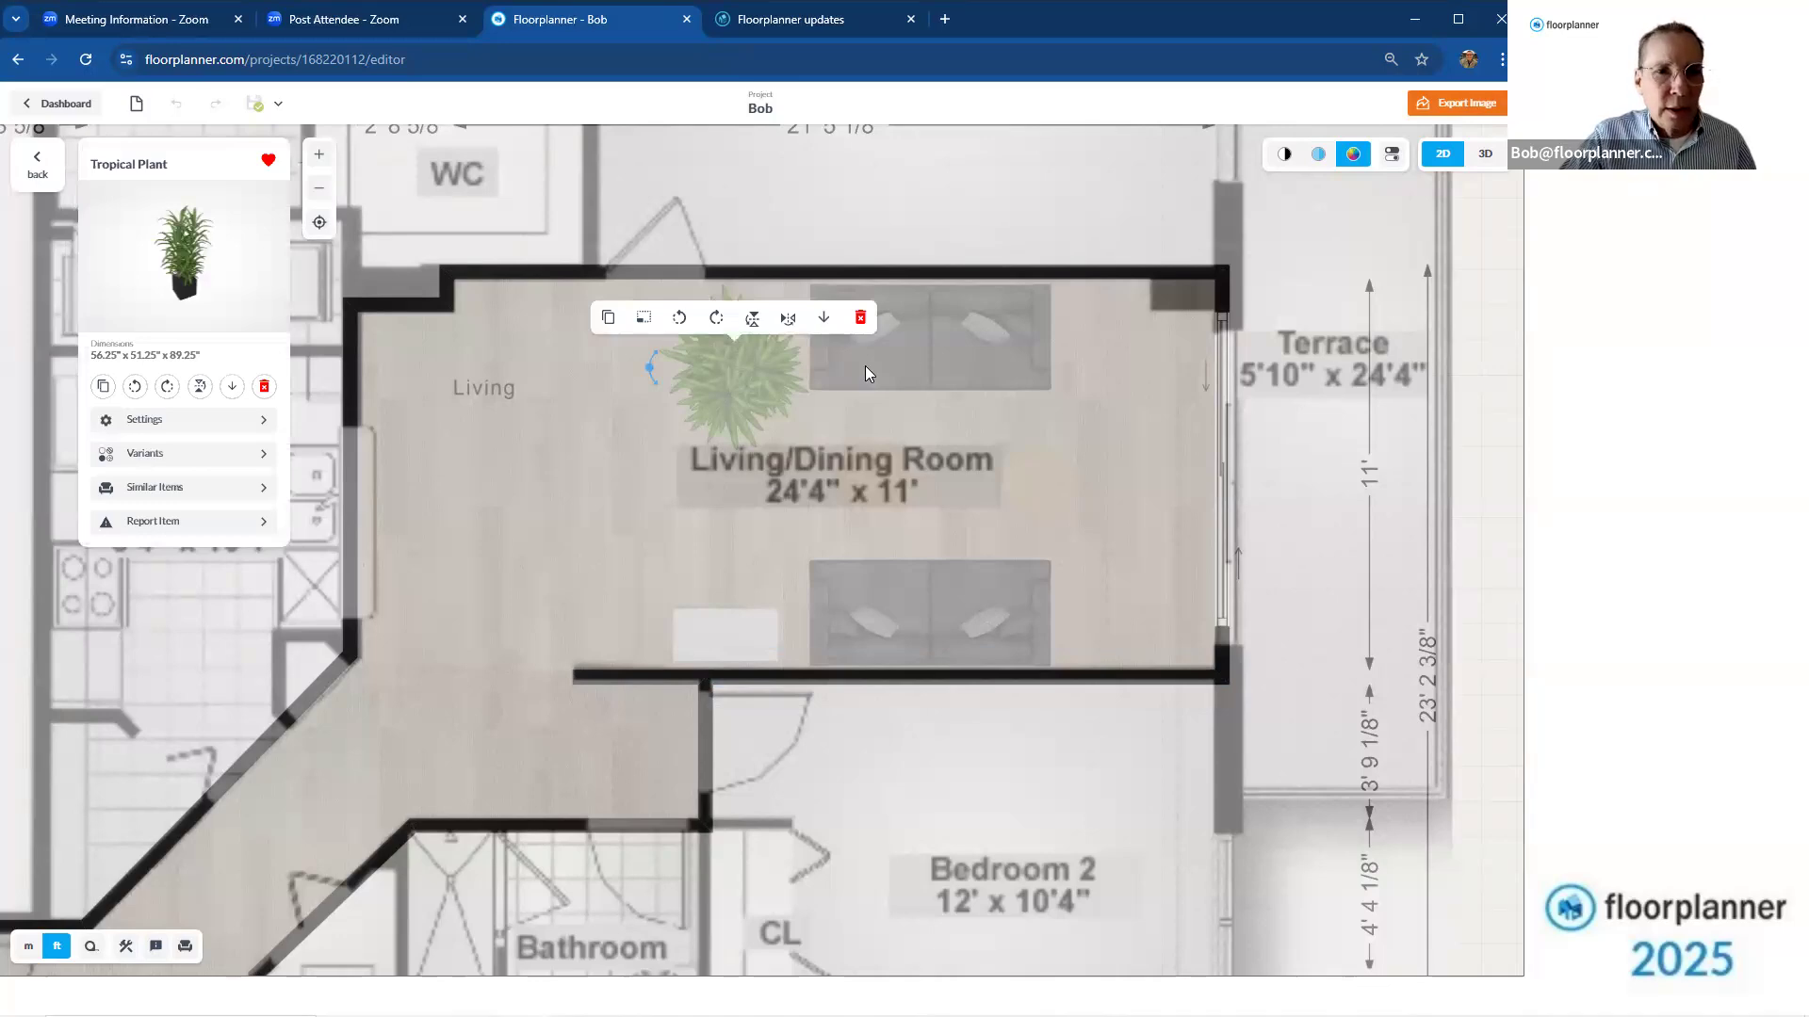
{"action": "left_click", "coordinate": [930, 341], "text": "shift"}
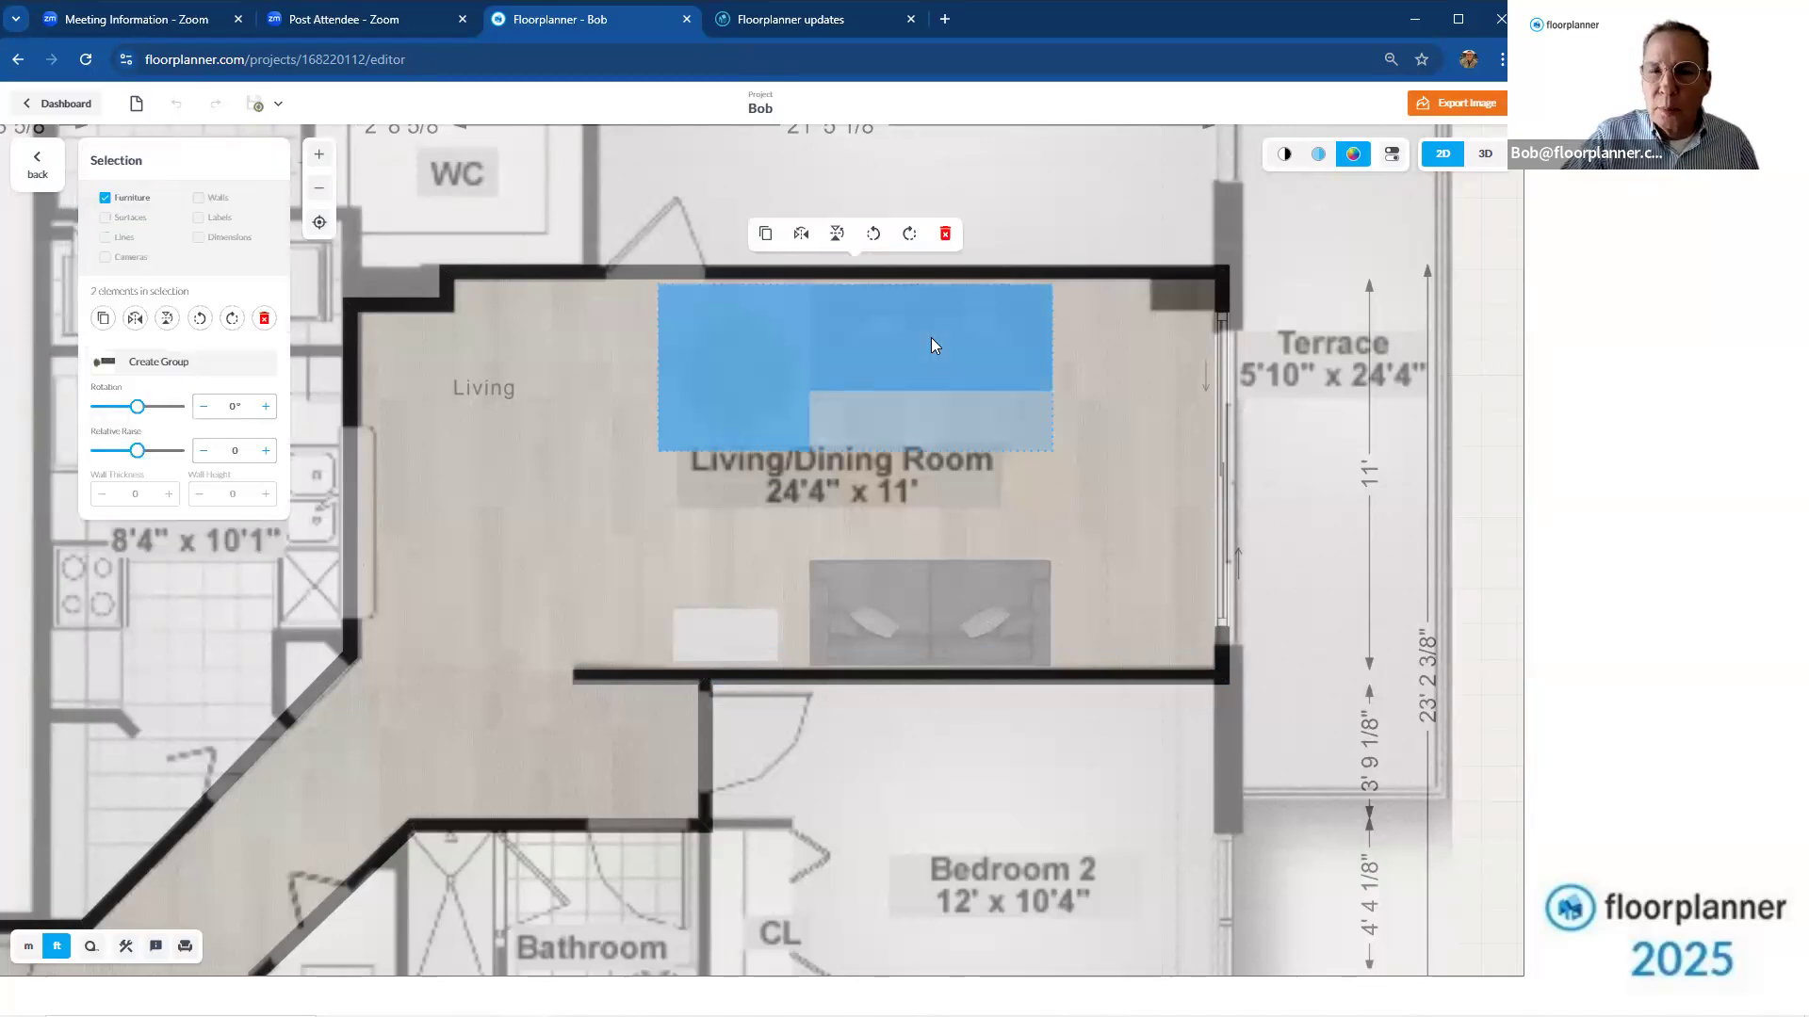
{"action": "mouse_move", "coordinate": [931, 345]}
{"action": "left_mouse_down"}
{"action": "mouse_move", "coordinate": [879, 372]}
{"action": "mouse_move", "coordinate": [939, 386]}
{"action": "mouse_move", "coordinate": [945, 359]}
{"action": "left_mouse_up"}
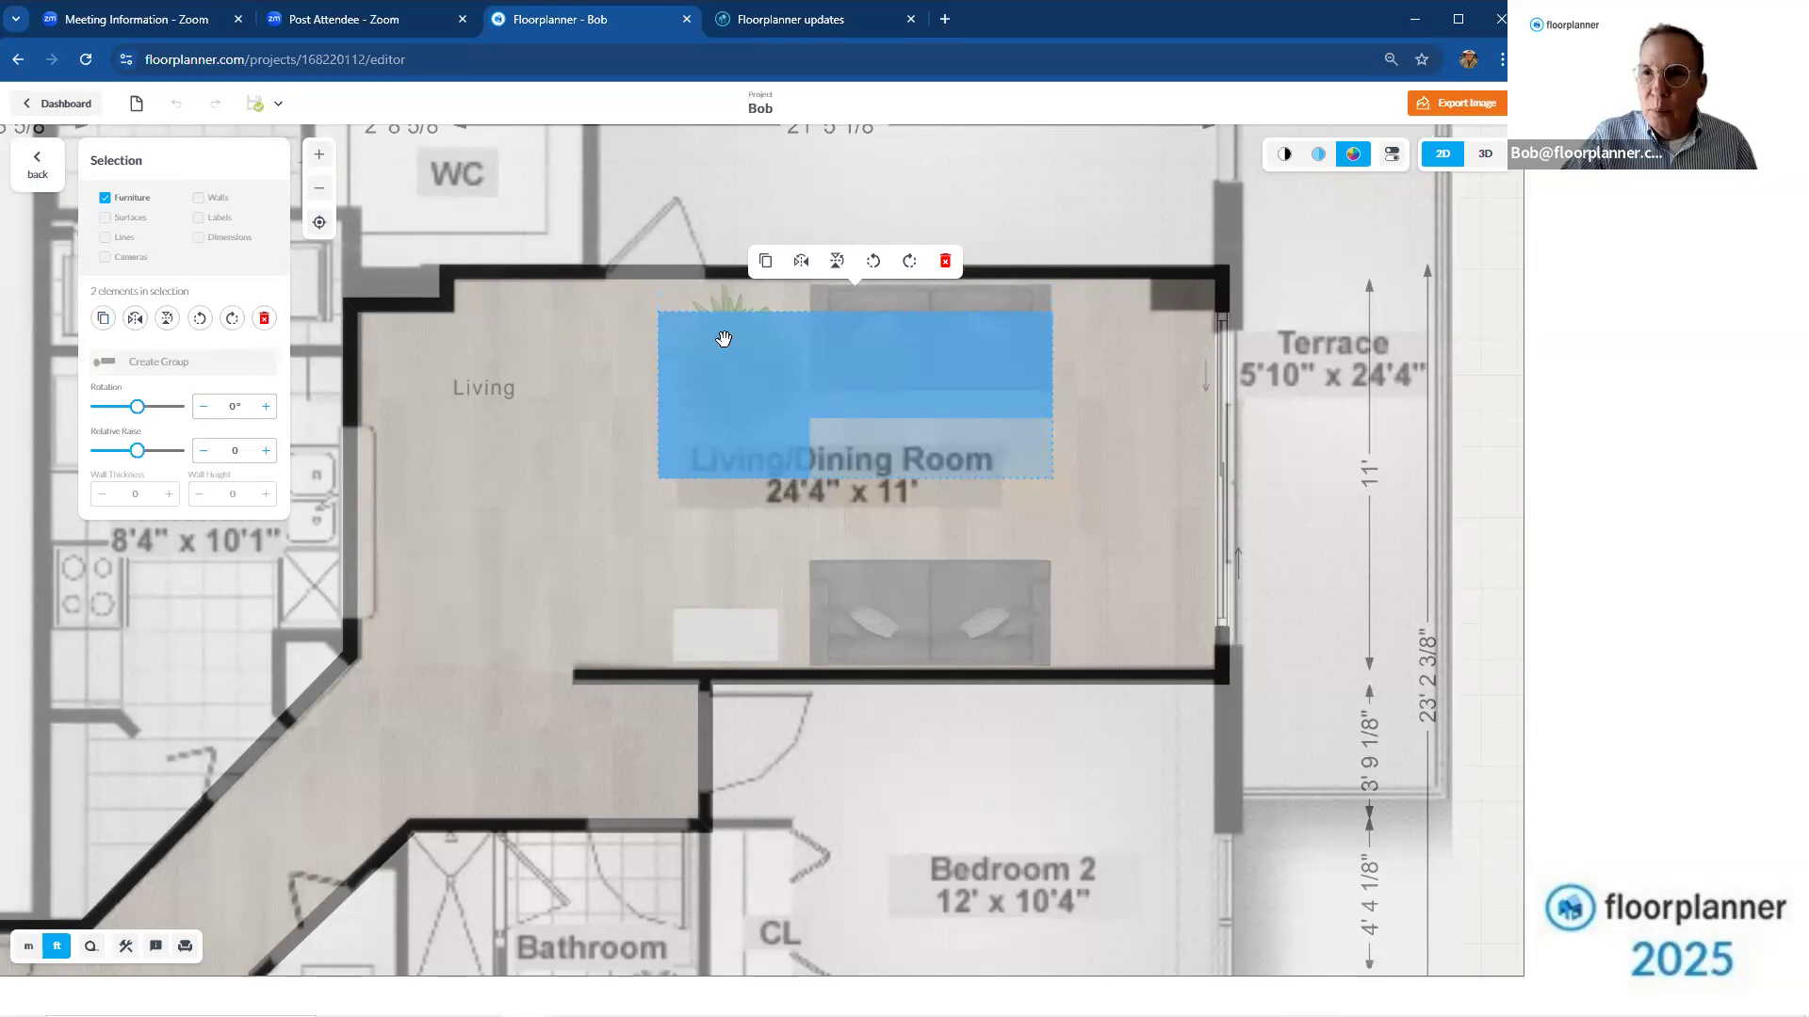
{"action": "left_click", "coordinate": [1130, 205]}
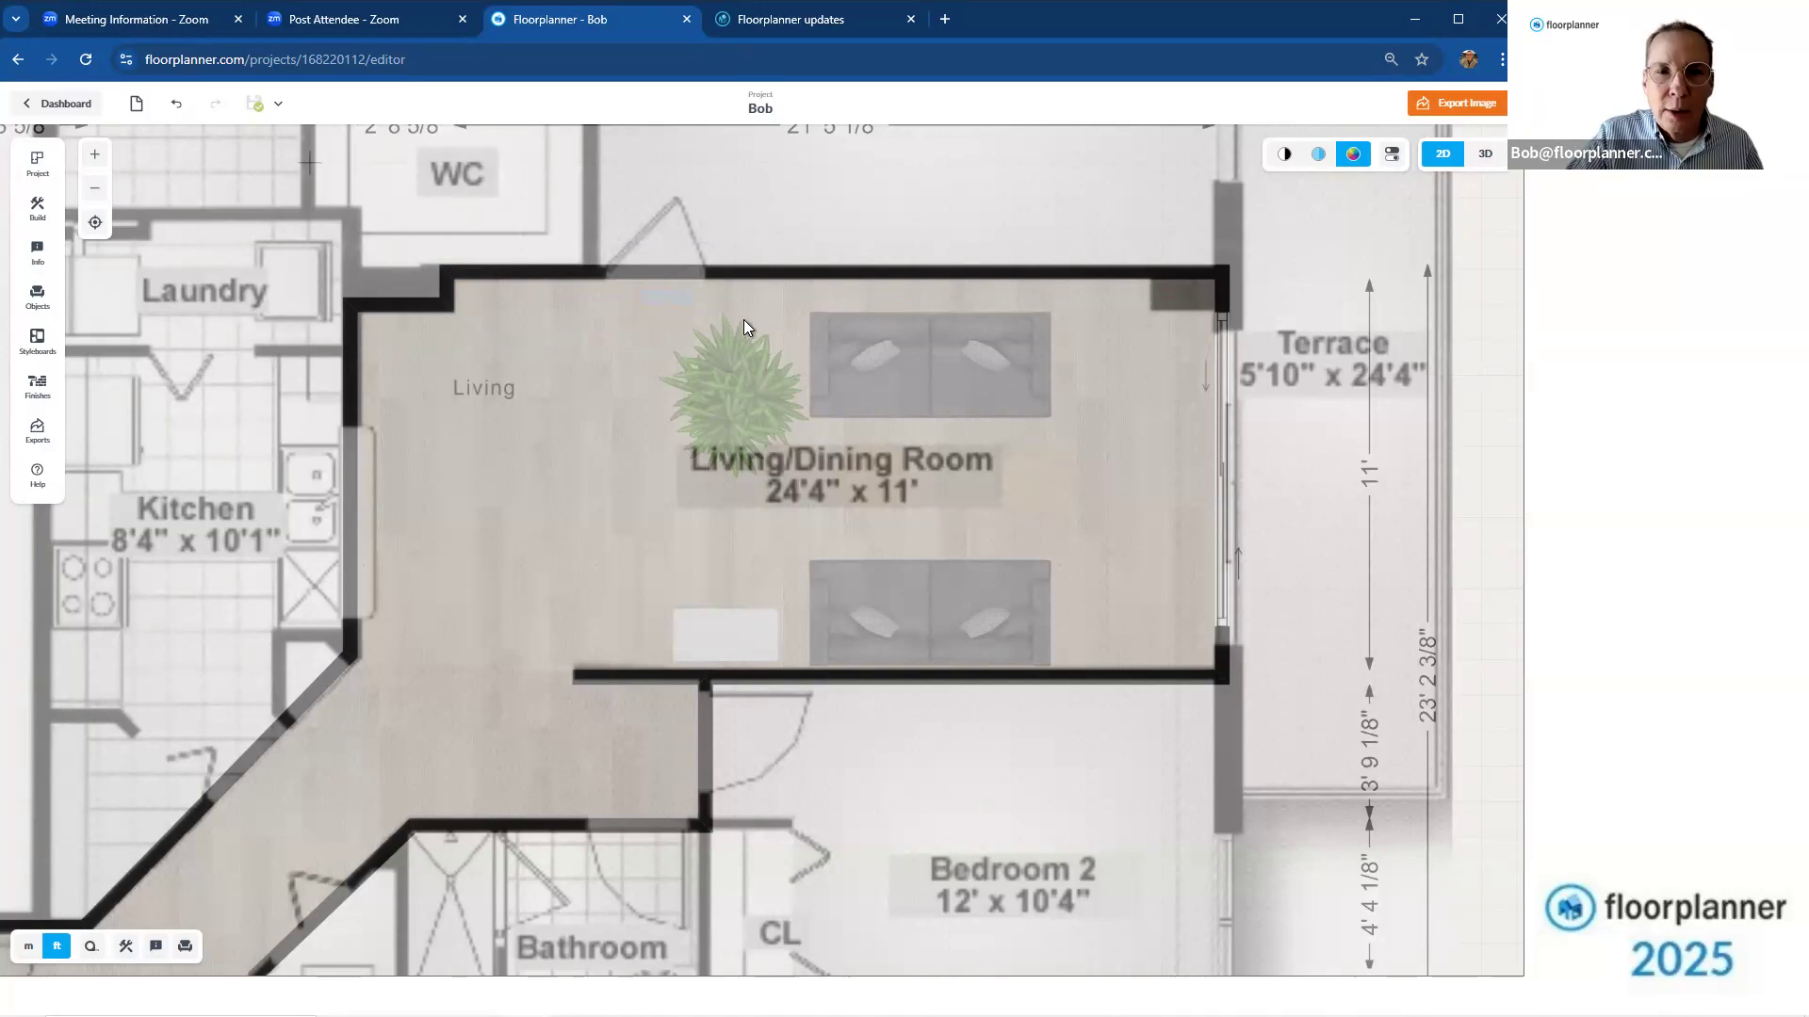
Group the Tropical Plant, upper sofa and two coffee tables, naming the group with the presenter's first name plus "Sofa tables plant", and leave the group's details
{"action": "left_click_drag", "start_coordinate": [886, 389], "coordinate": [1063, 482]}
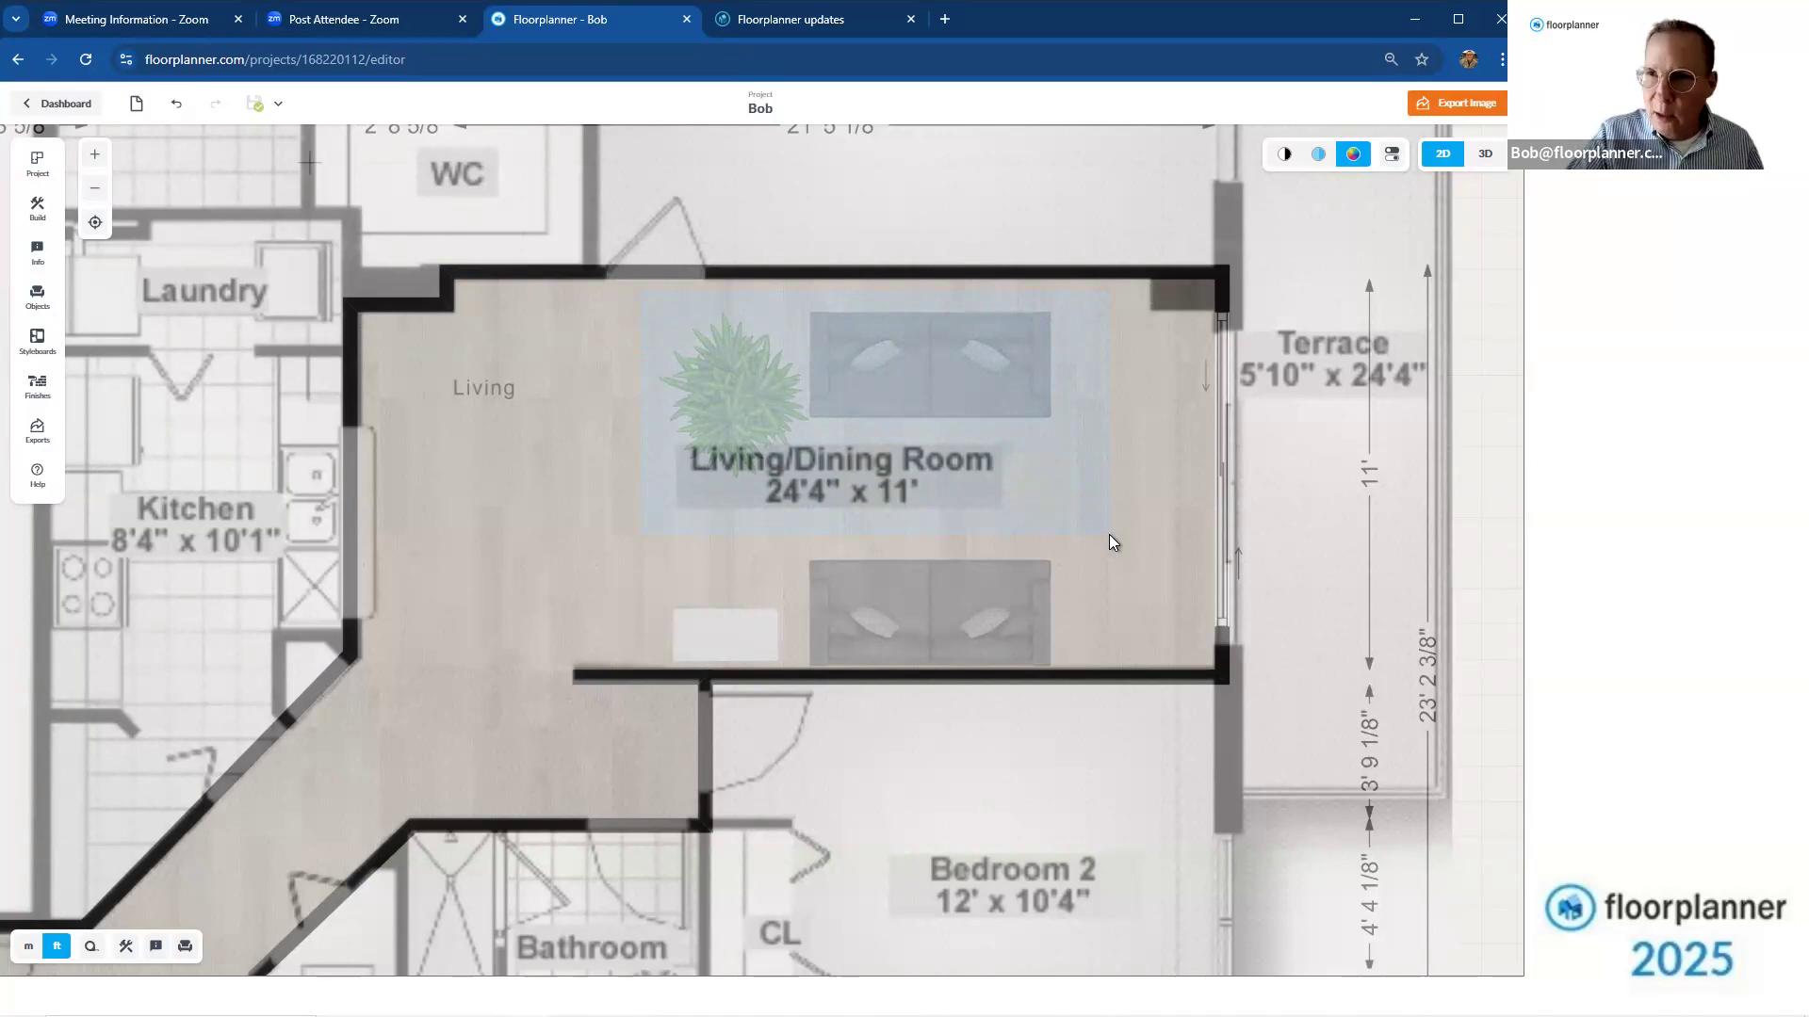
{"action": "left_click_drag", "start_coordinate": [1110, 534], "coordinate": [1110, 534]}
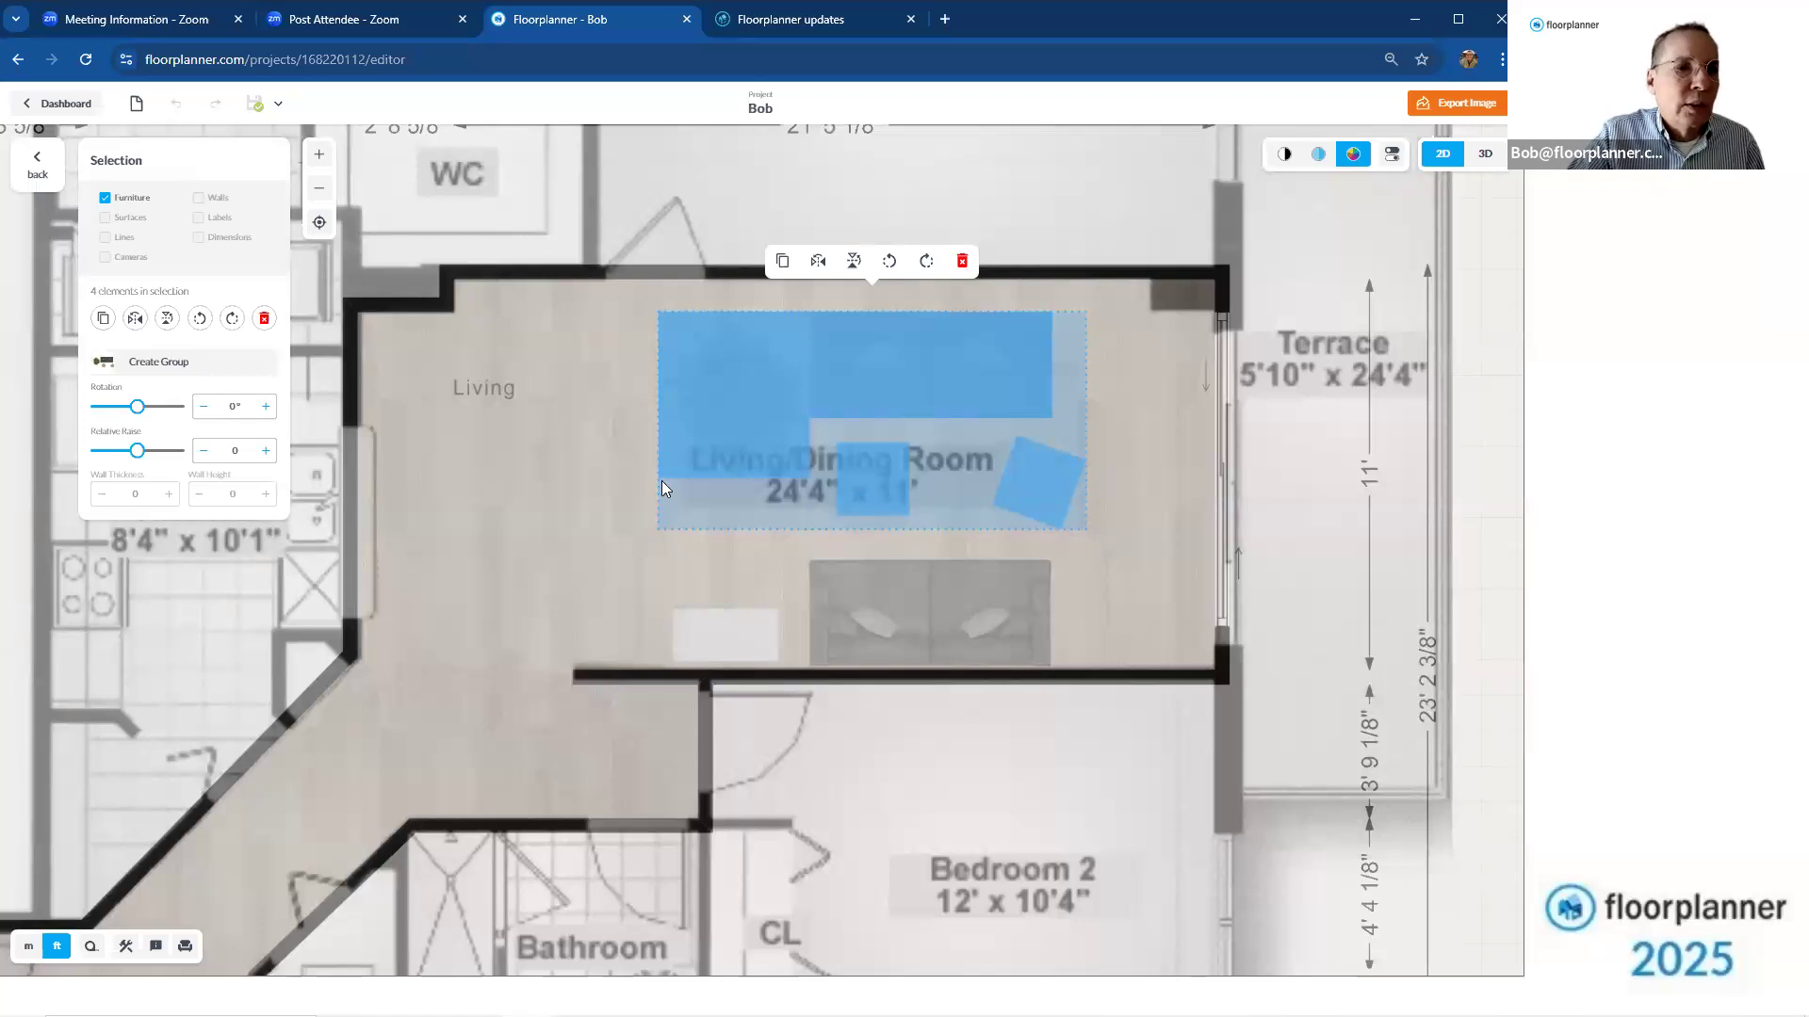
{"action": "left_click", "coordinate": [208, 371]}
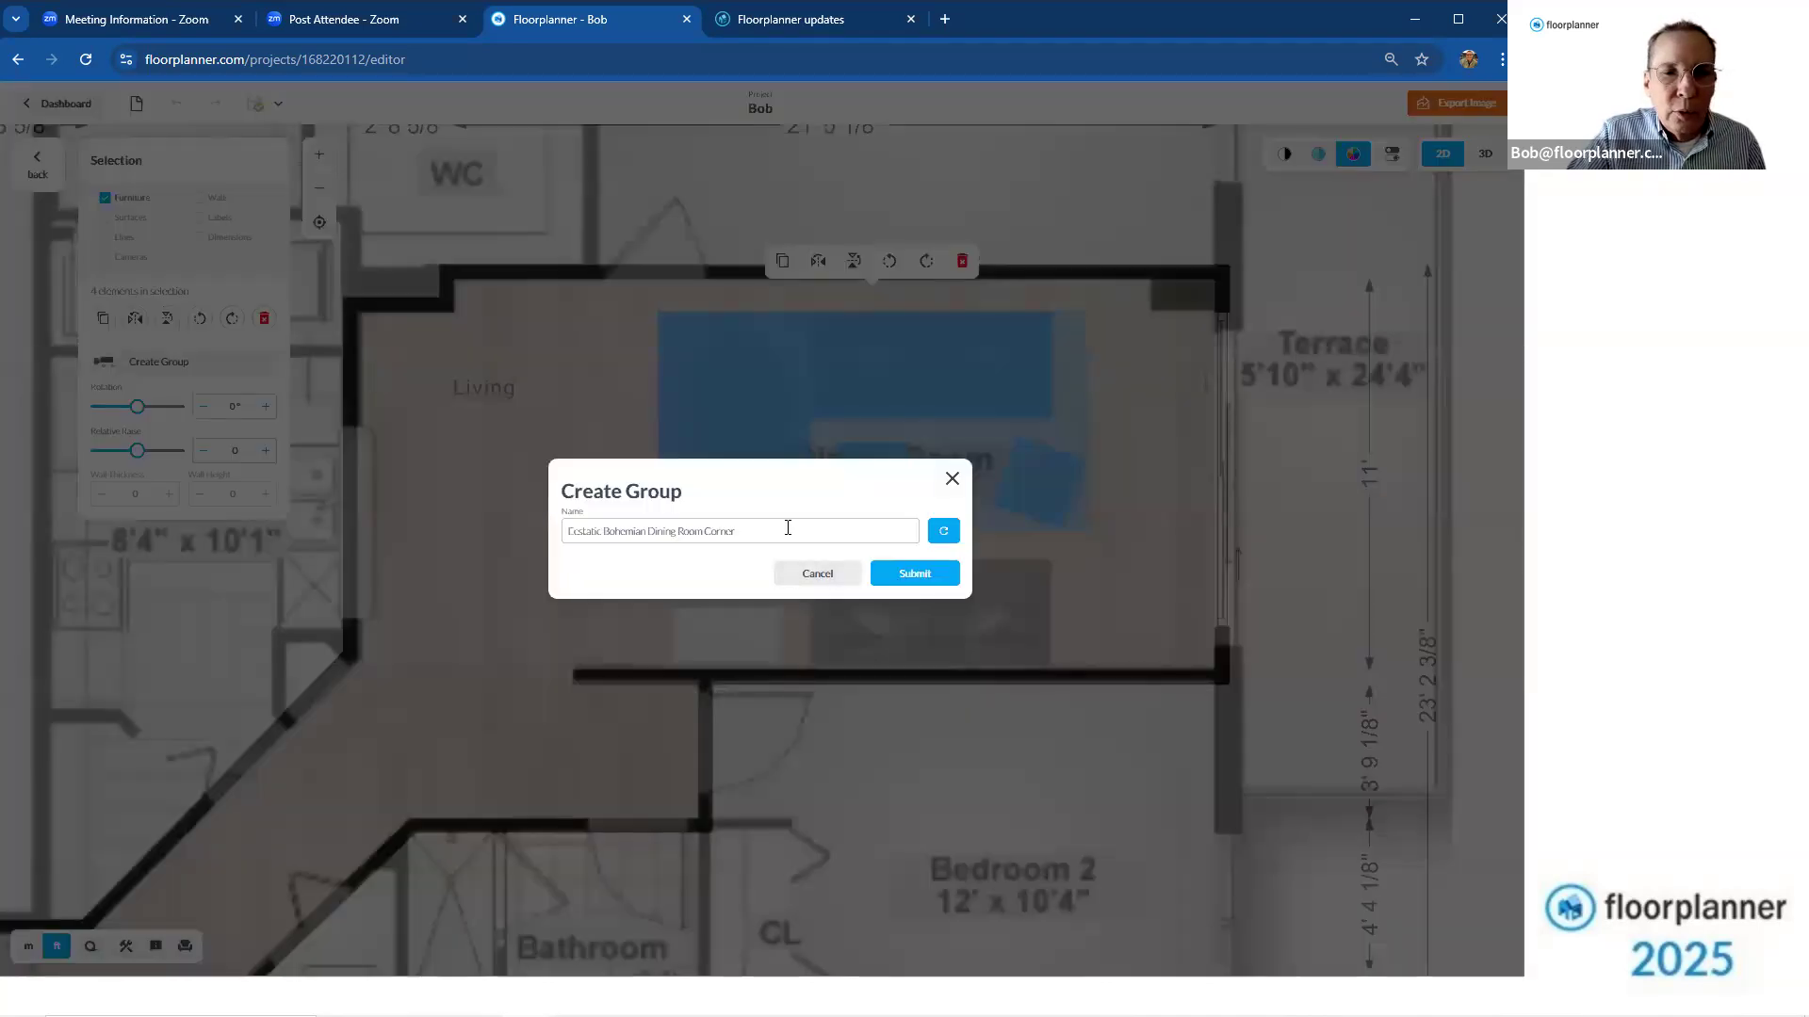
{"action": "left_click_drag", "start_coordinate": [739, 531], "coordinate": [565, 531]}
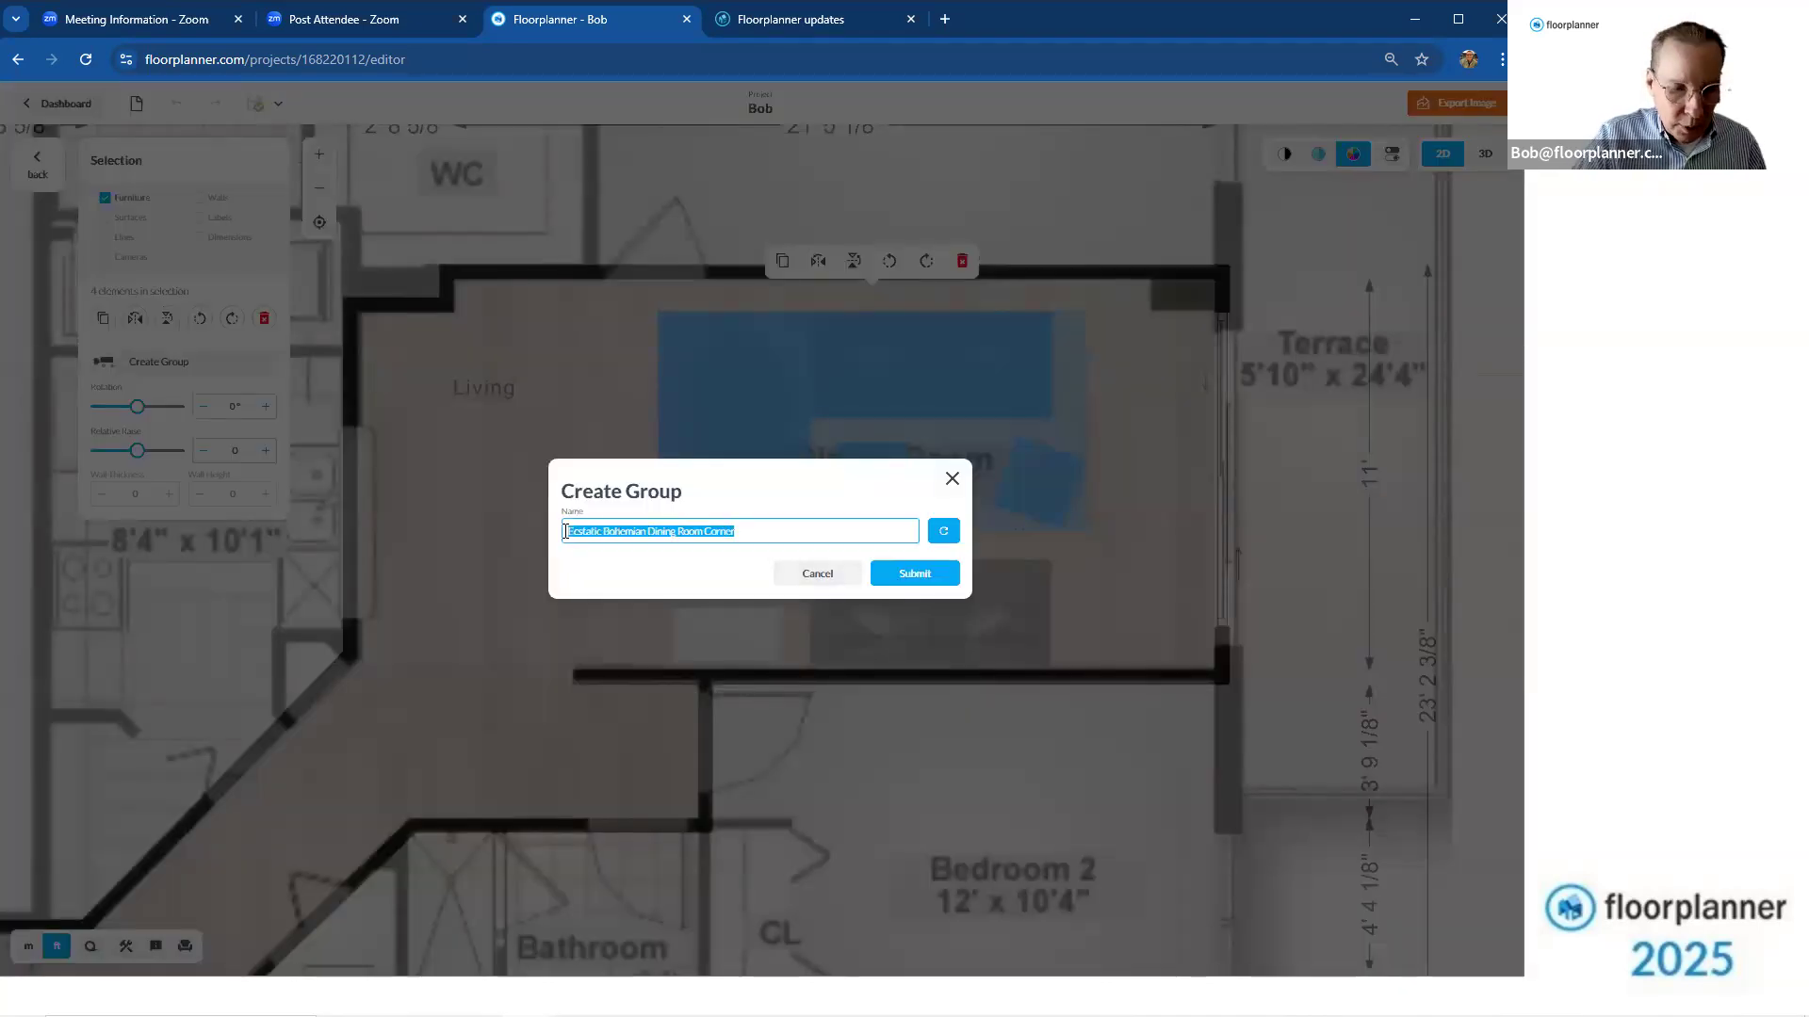
{"action": "type", "text": "Bob So"}
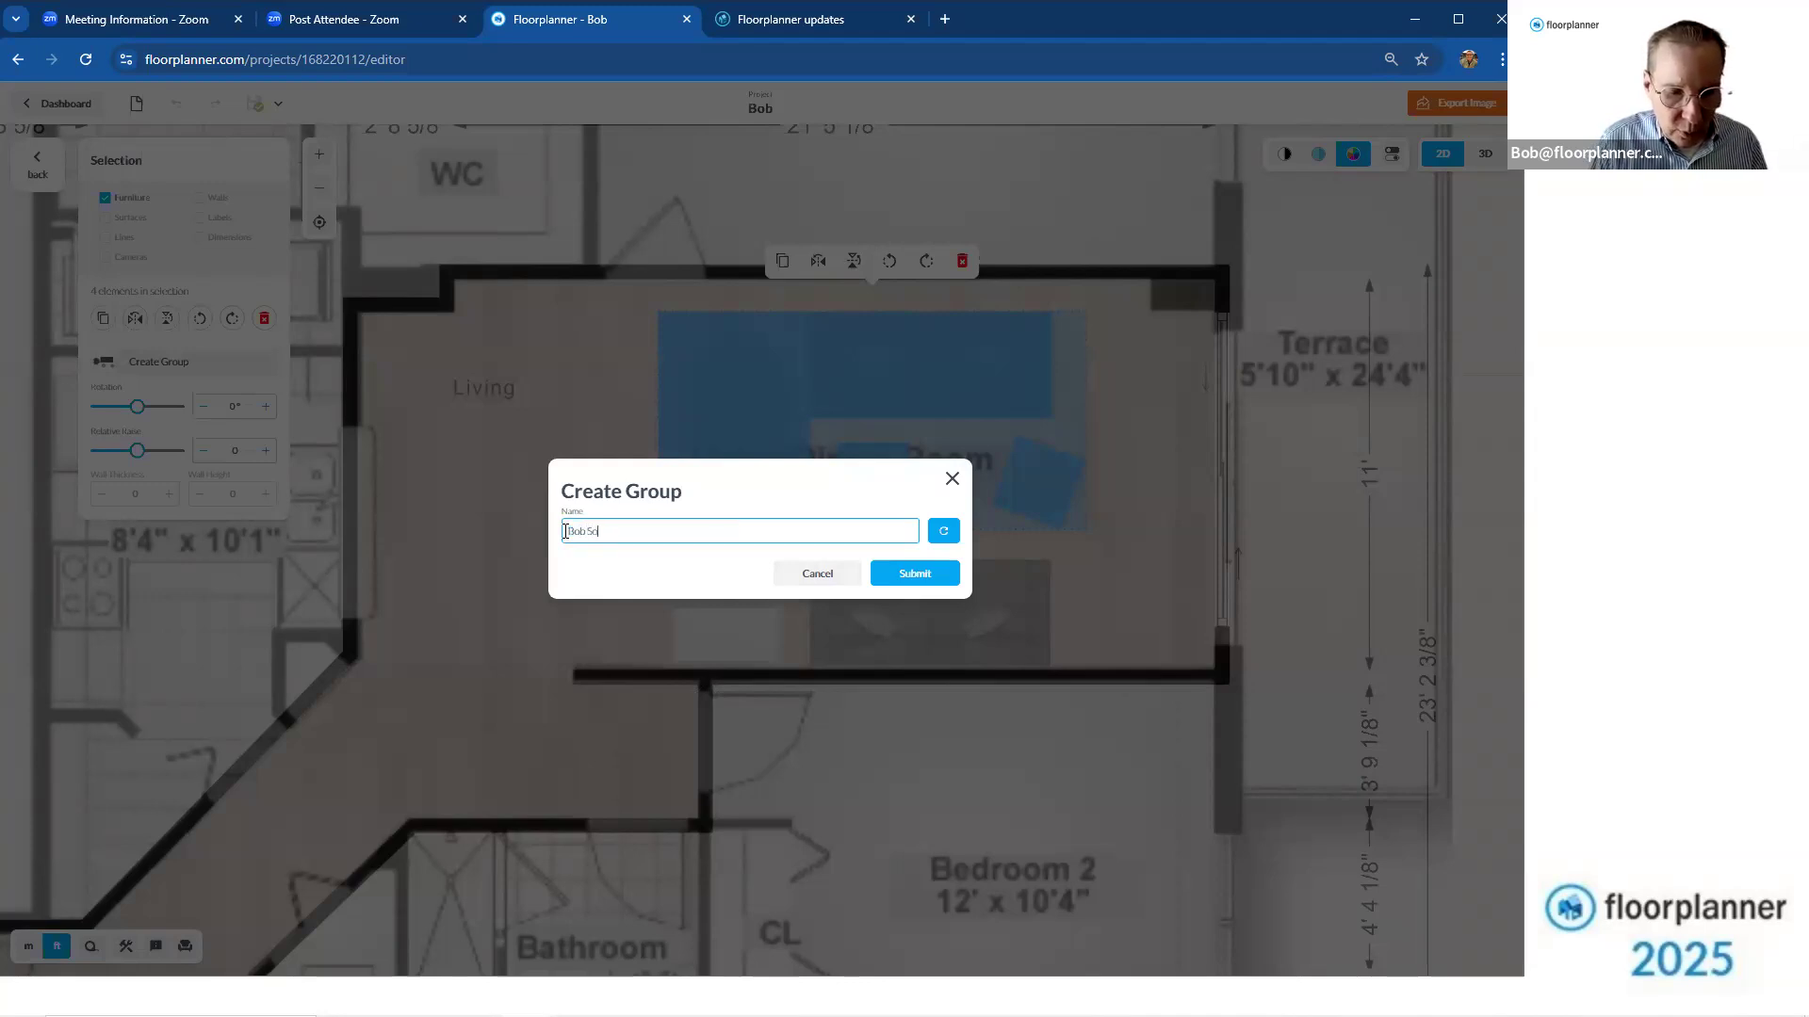
{"action": "type", "text": "fa"}
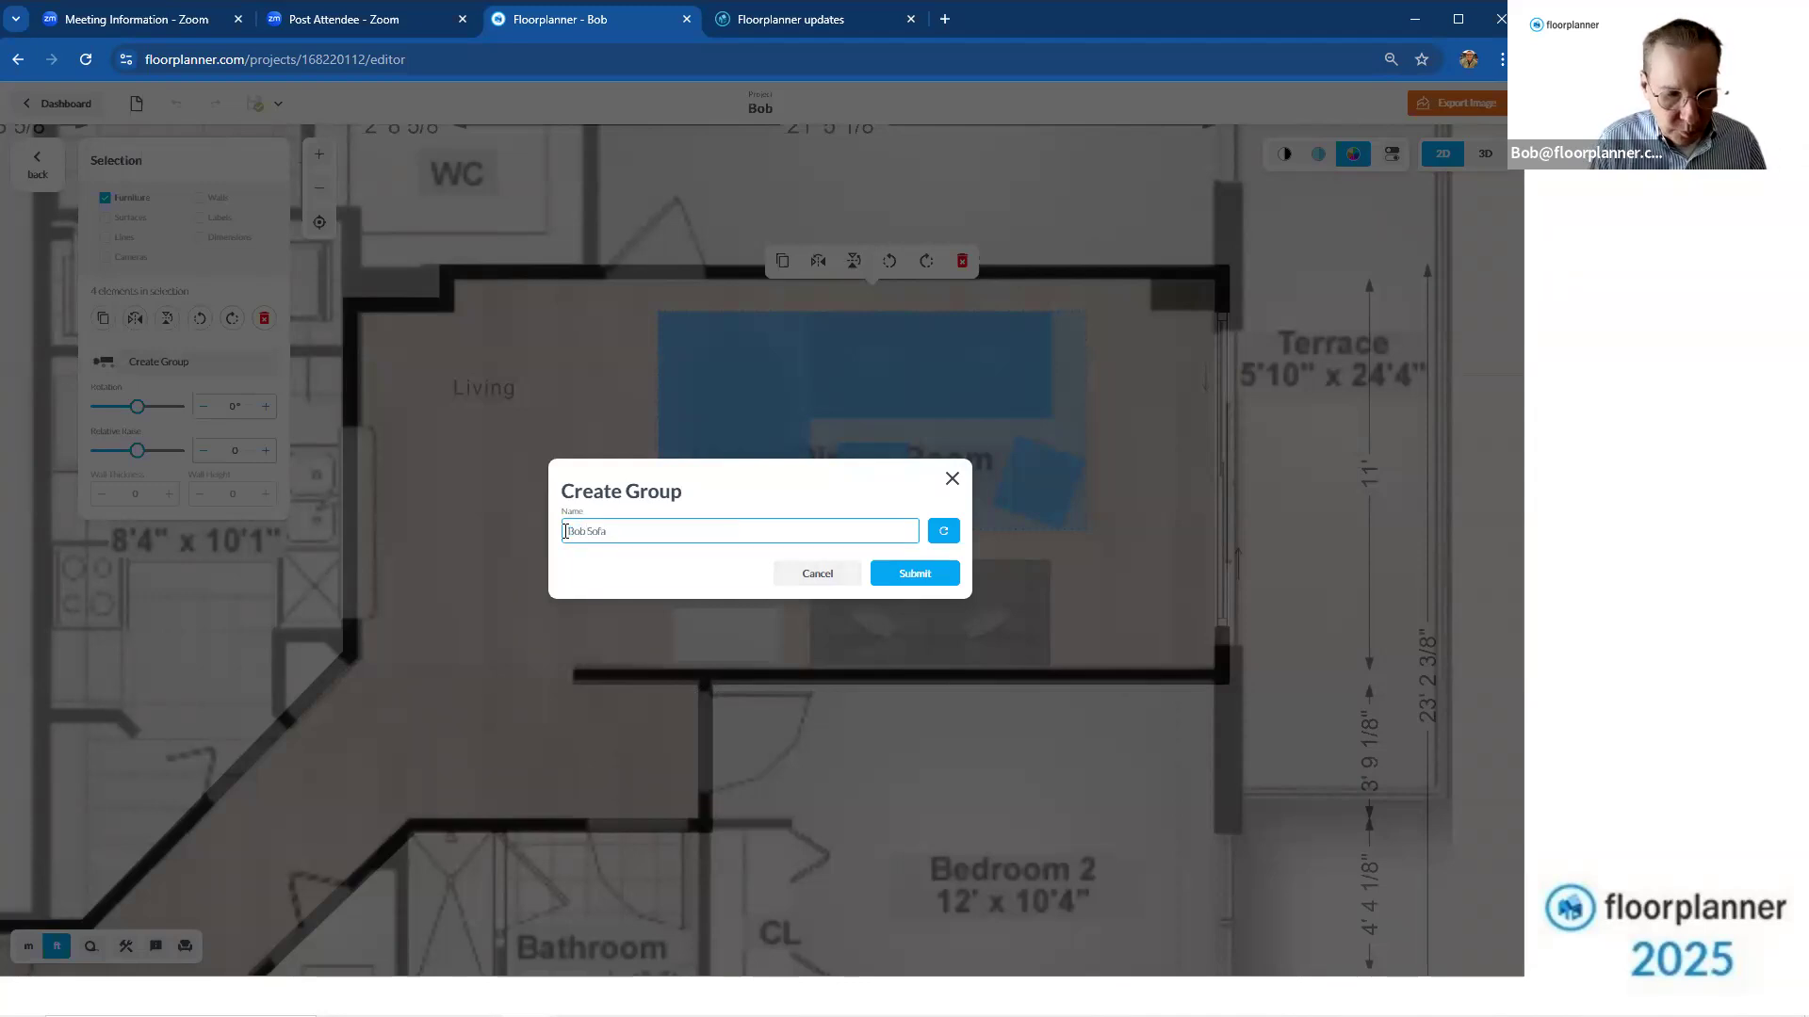
{"action": "type", "text": " tables "}
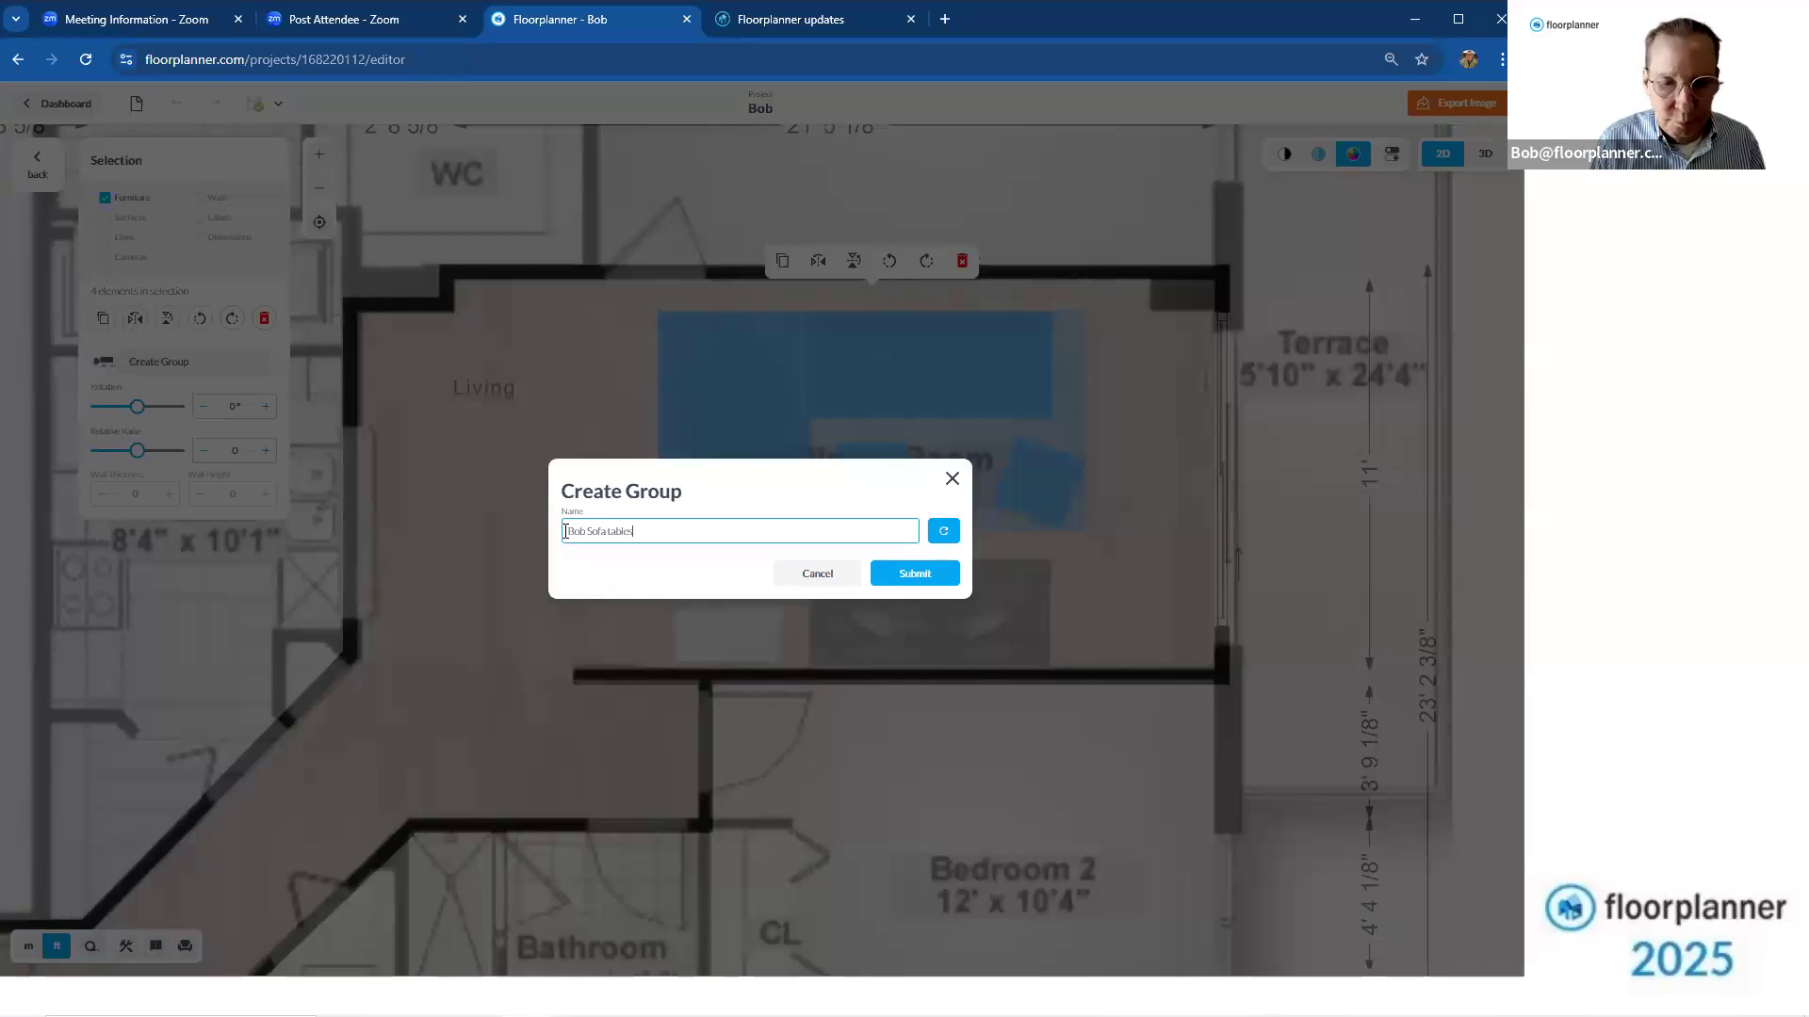
{"action": "type", "text": "plant"}
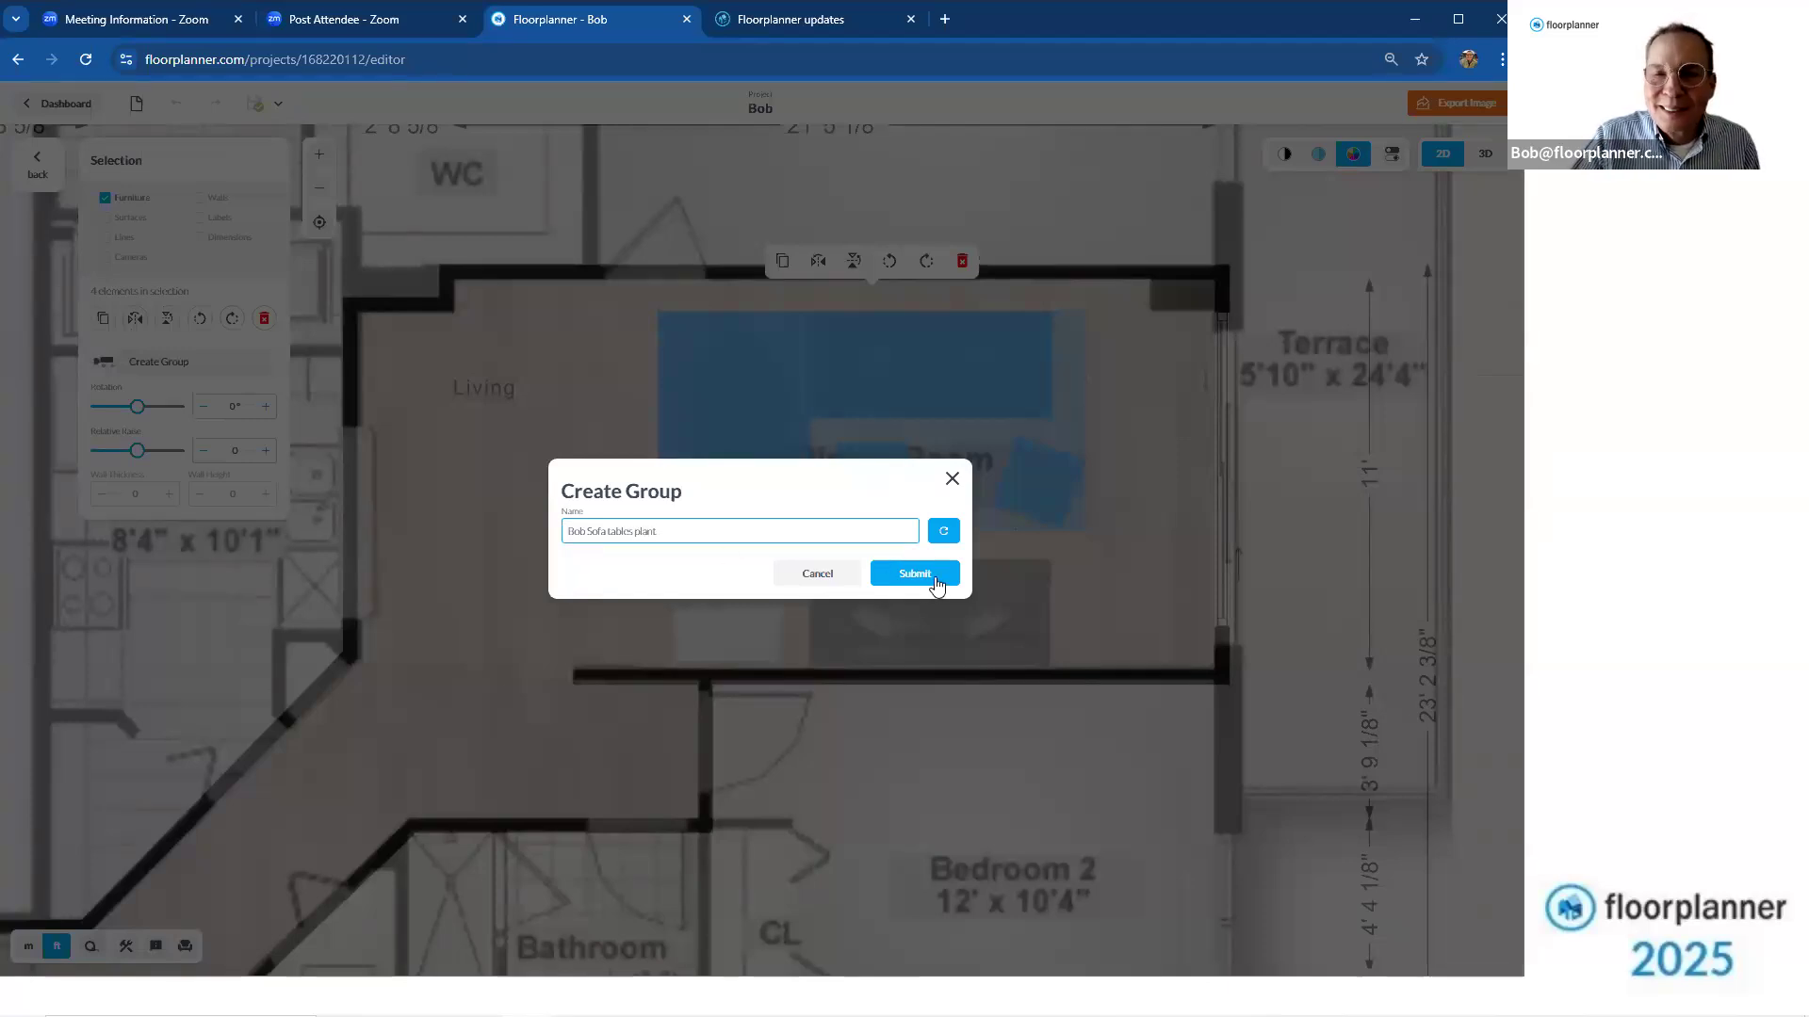
{"action": "left_click", "coordinate": [935, 577]}
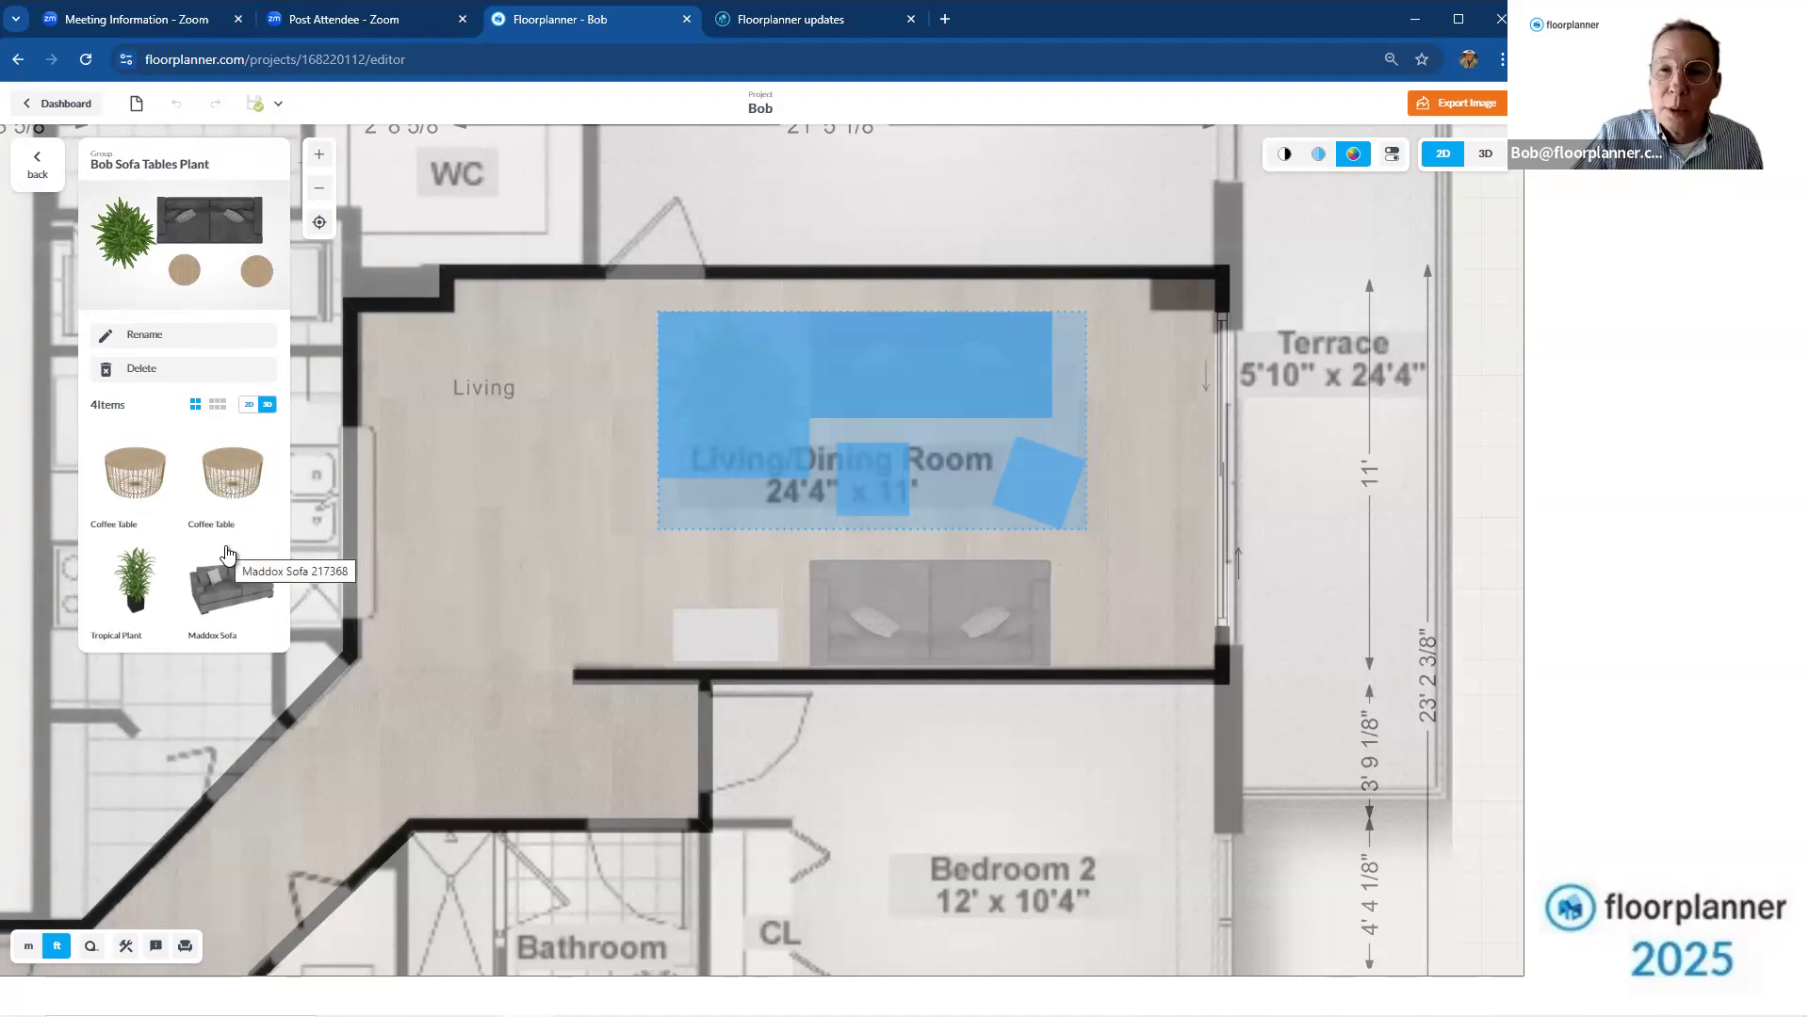
{"action": "left_click", "coordinate": [37, 162]}
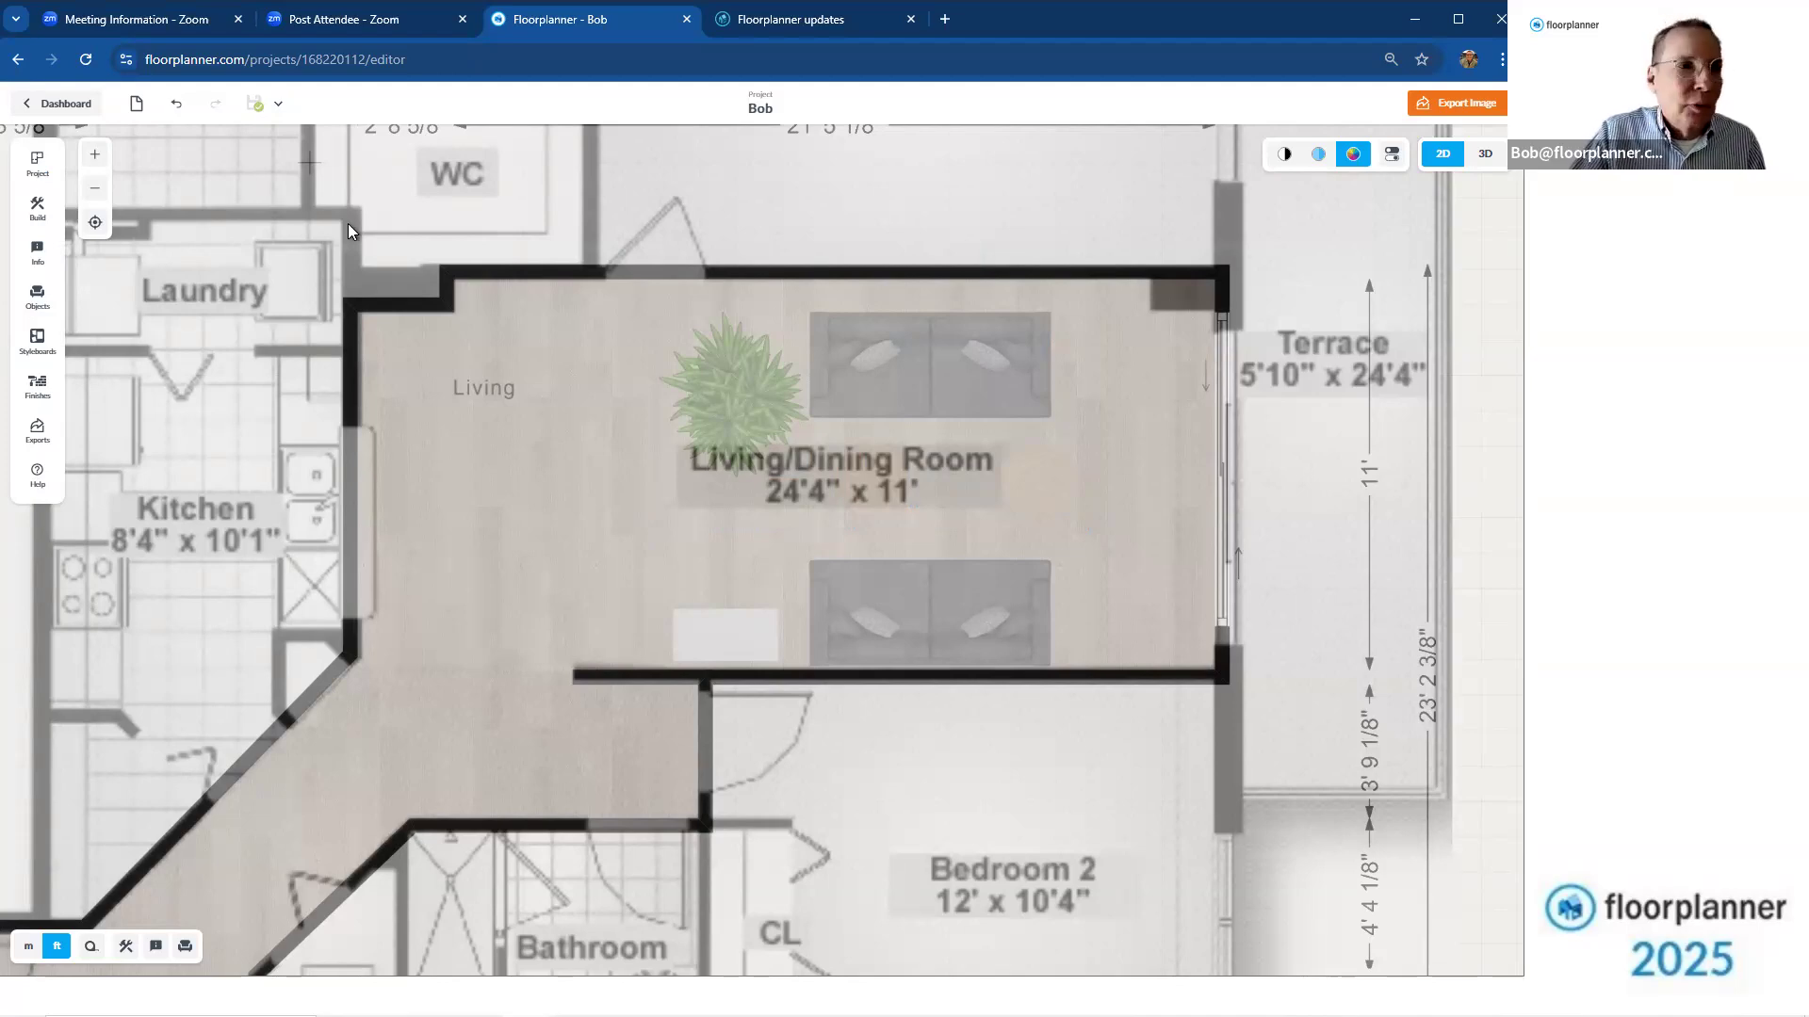
Find the newly saved sofa, tables and plant group among the object library's groups and place a copy in Bedroom 2
{"action": "left_click", "coordinate": [38, 298]}
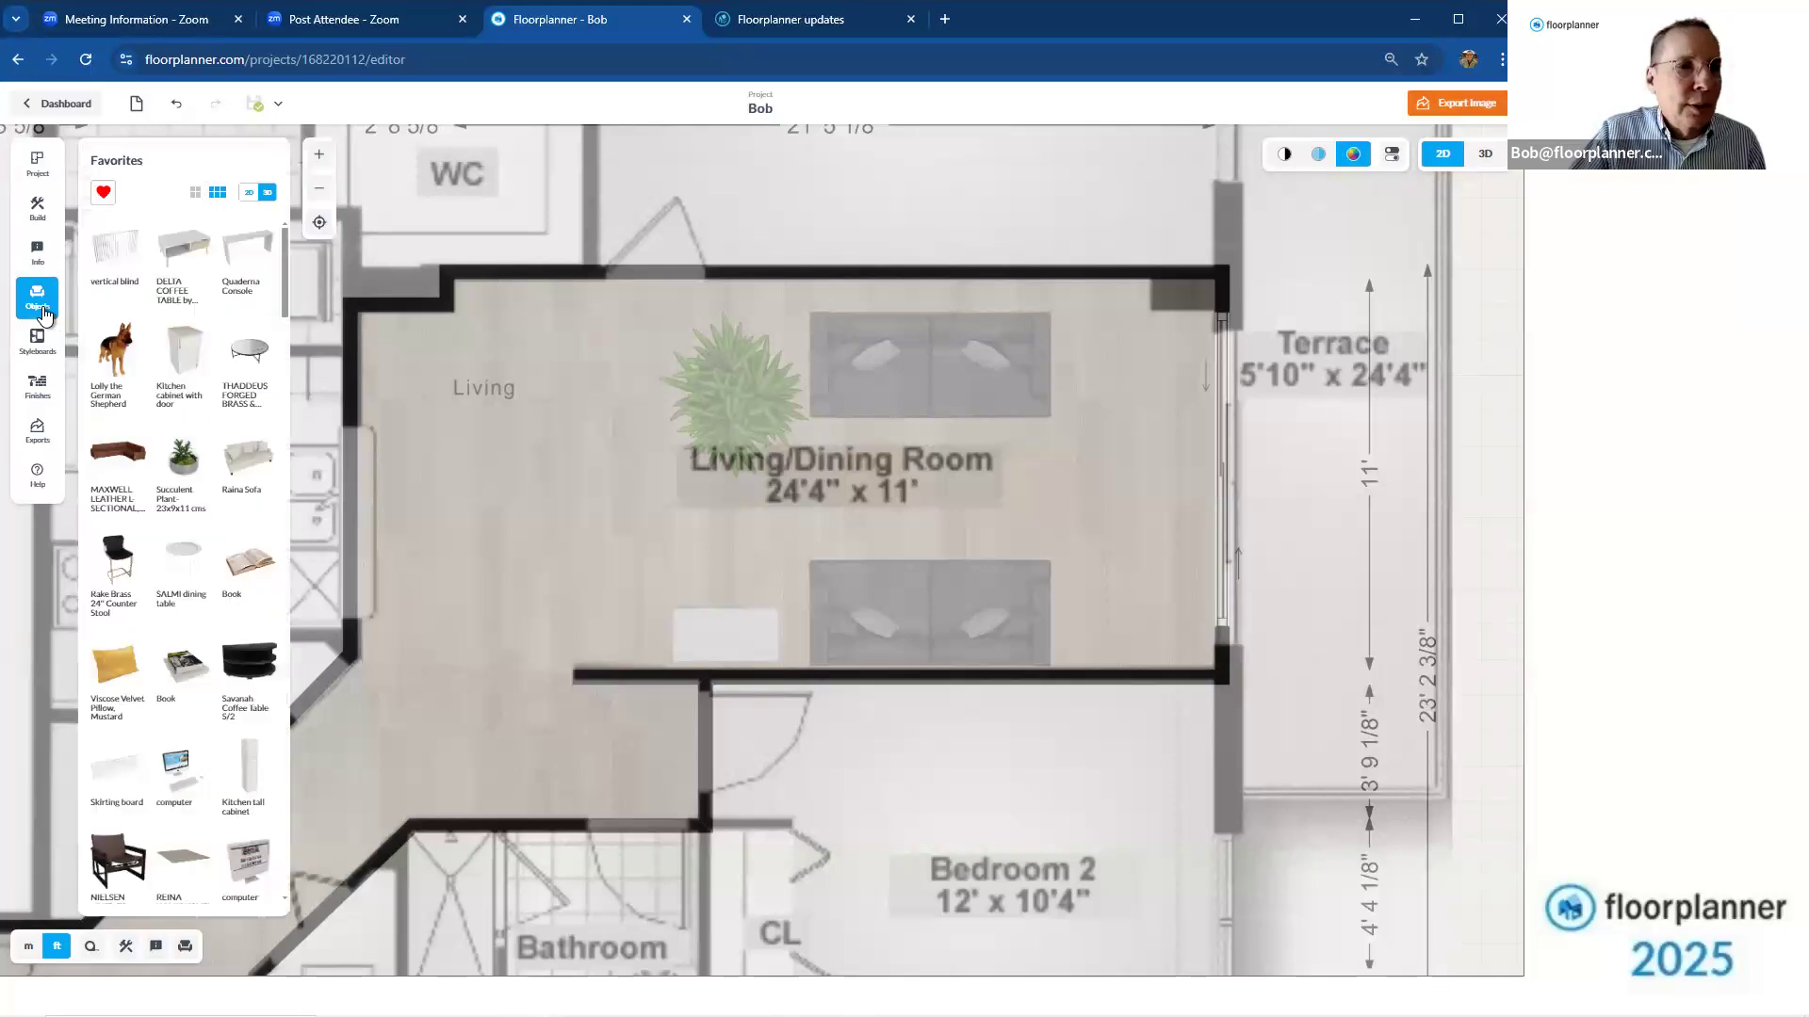
{"action": "left_click", "coordinate": [98, 197]}
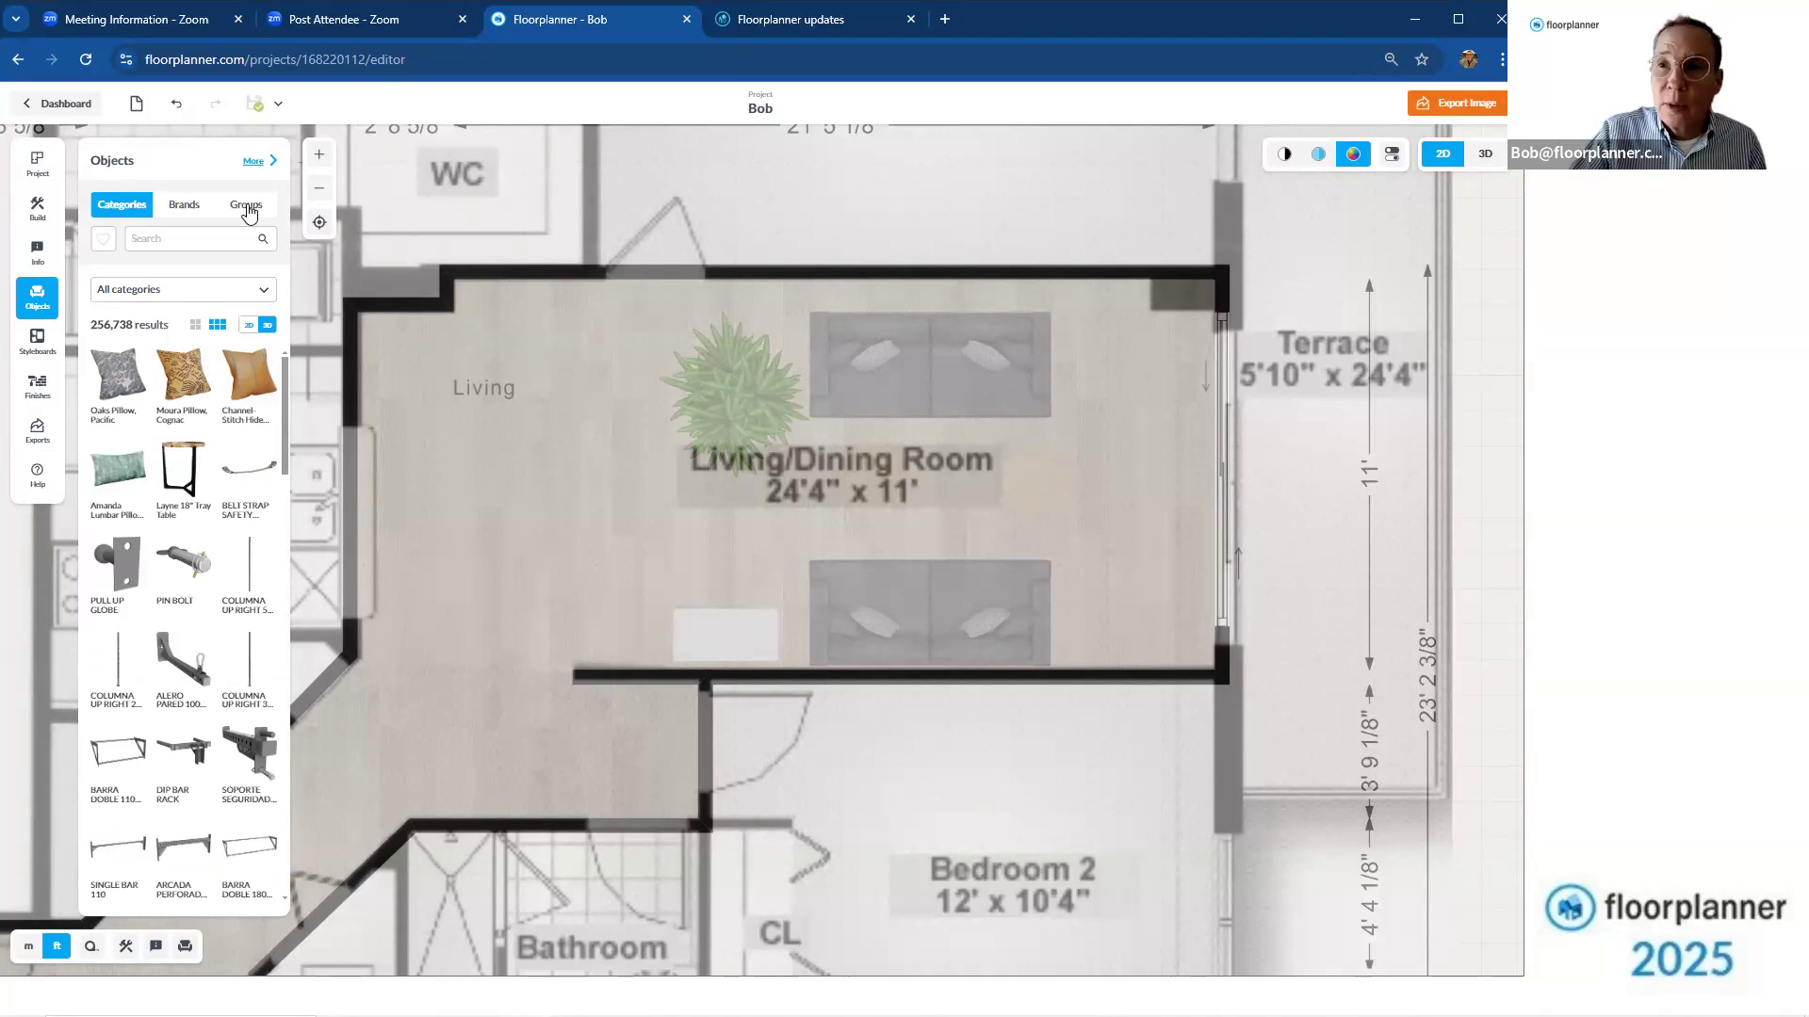
{"action": "left_click", "coordinate": [247, 207]}
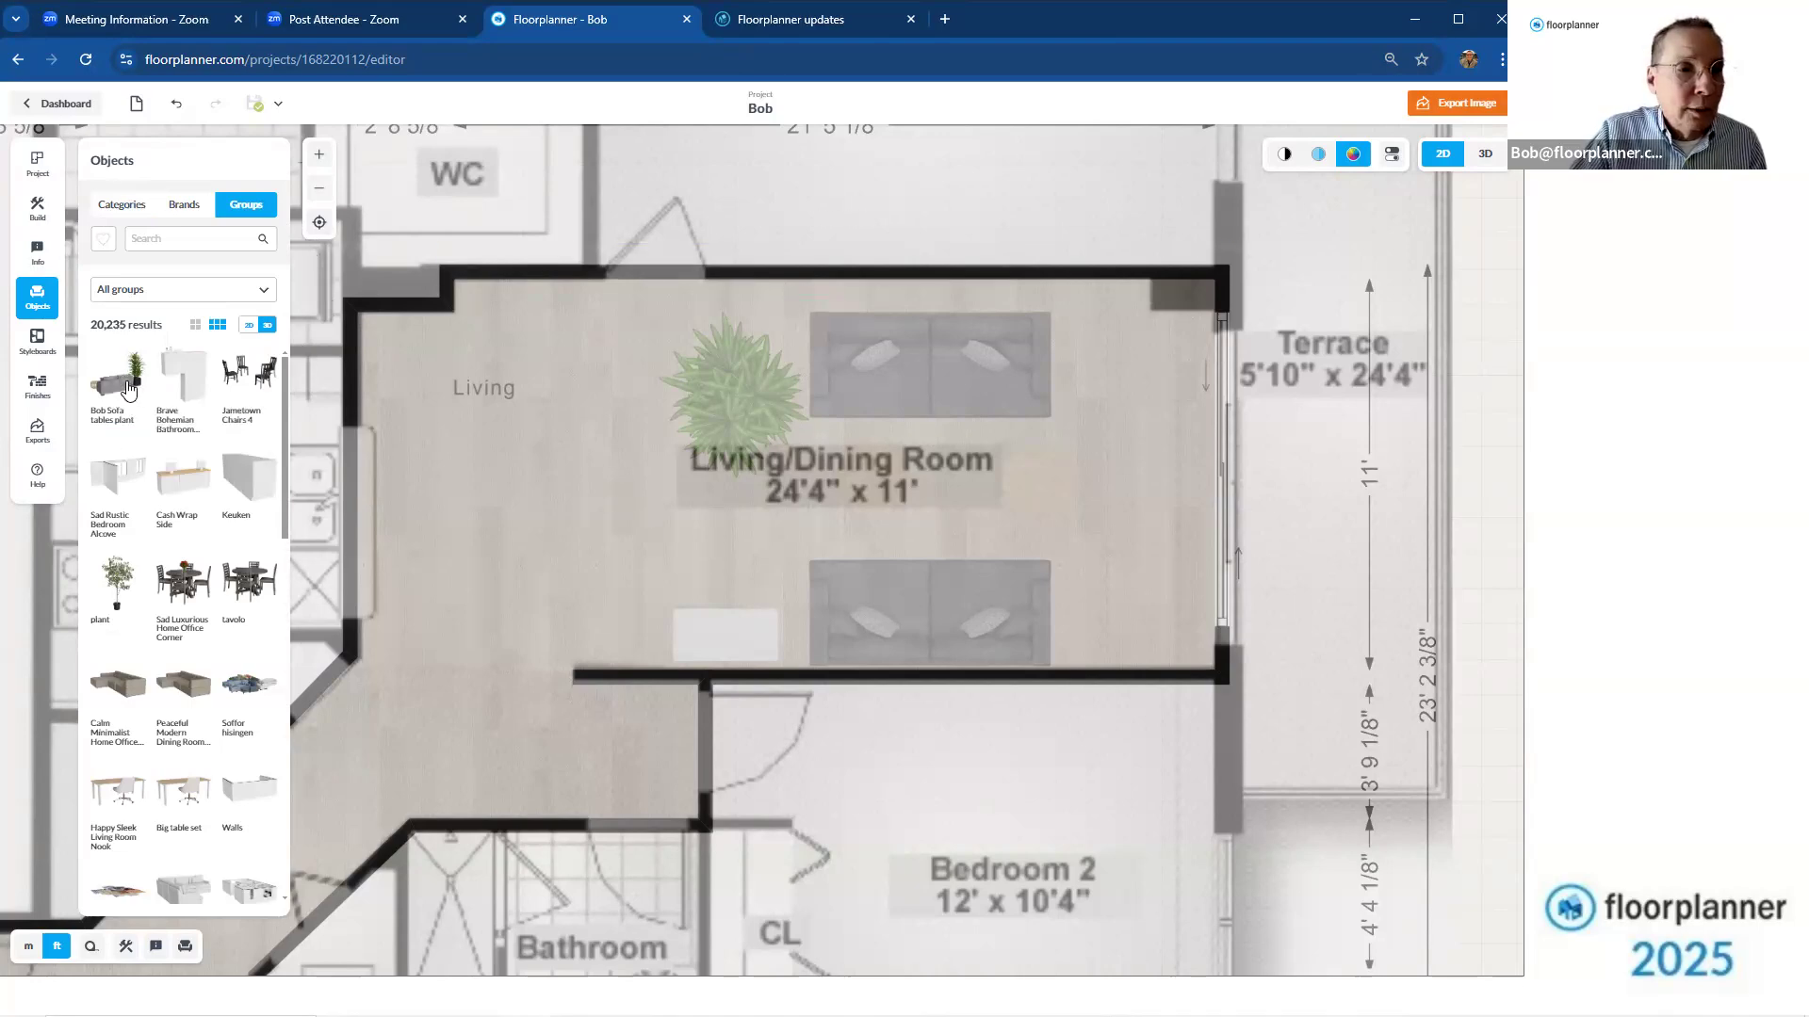
{"action": "left_click_drag", "start_coordinate": [228, 380], "coordinate": [1017, 855]}
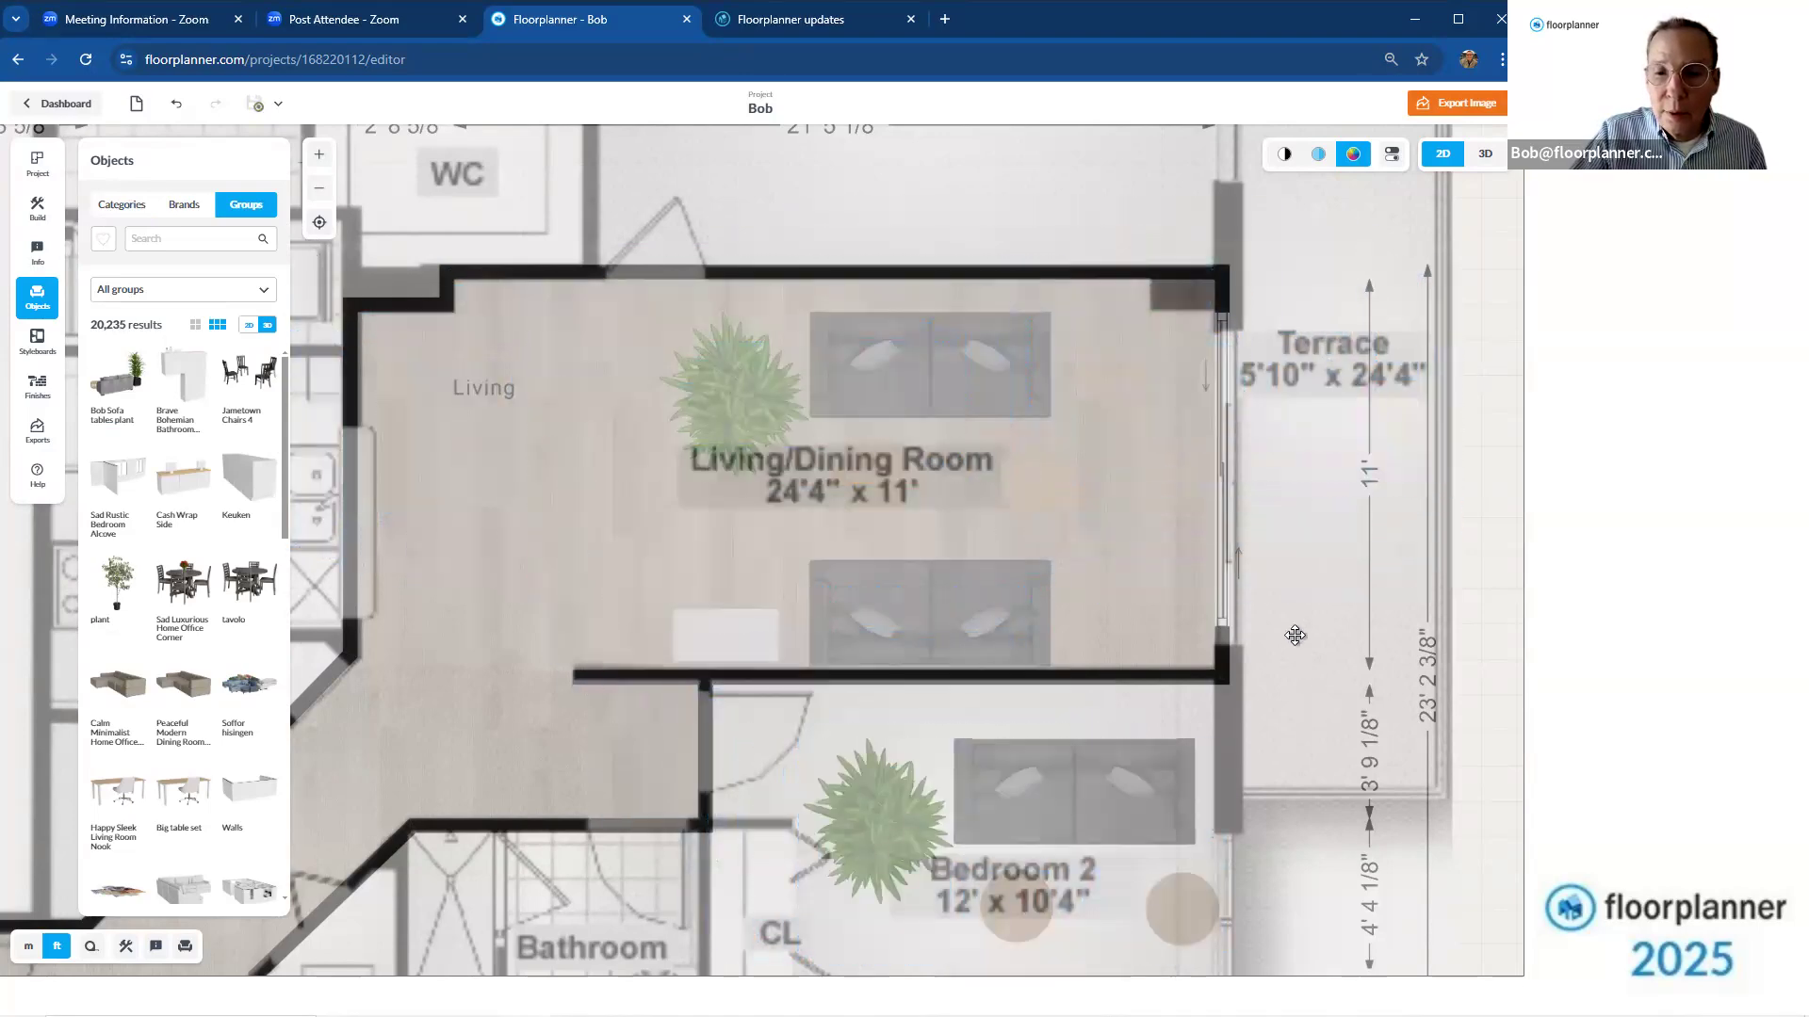
{"action": "scroll", "coordinate": [1262, 455], "scroll_direction": "down", "scroll_amount": 3}
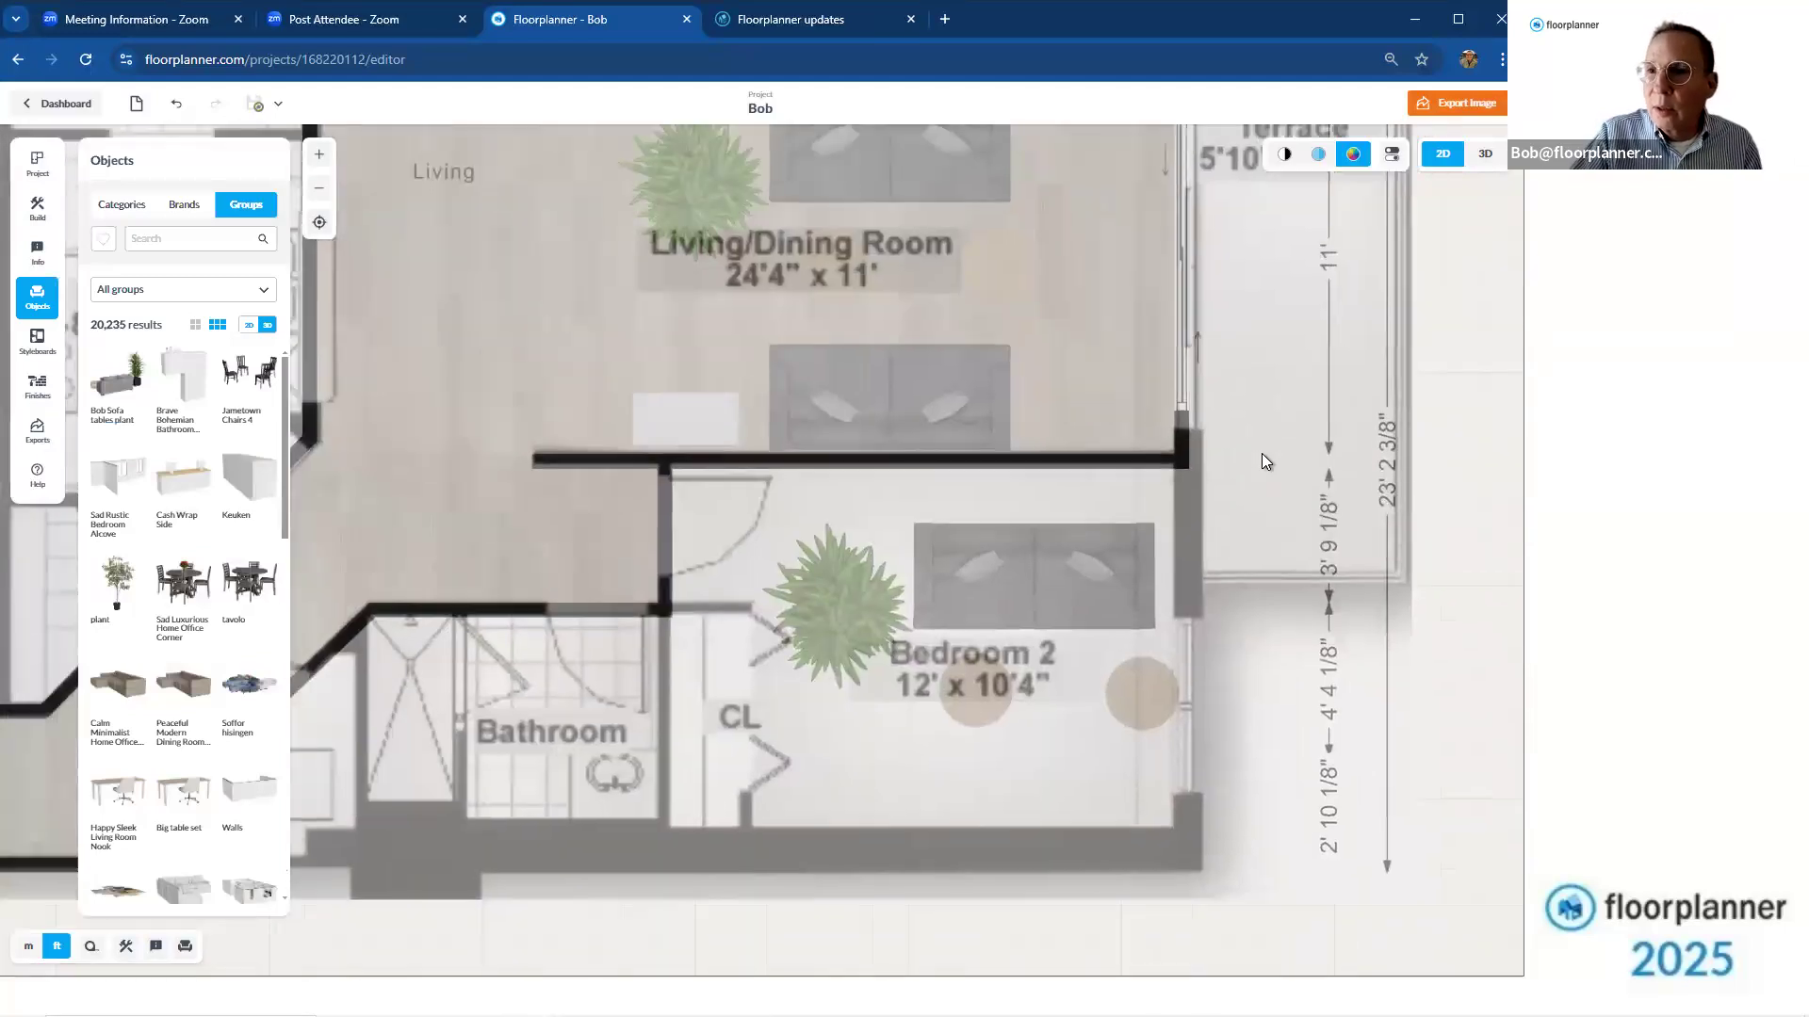